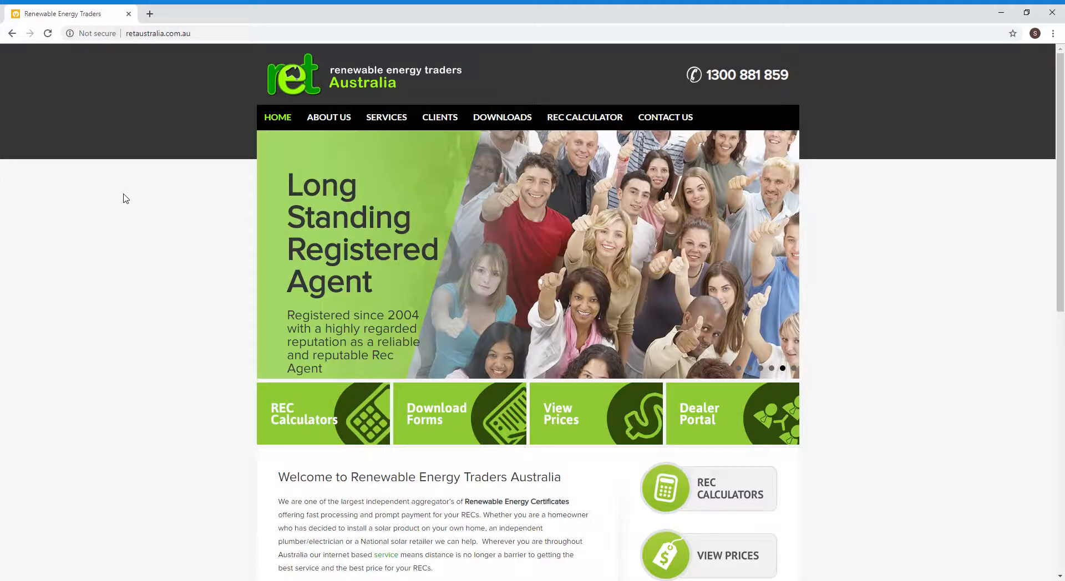
# - Go to bridgeselect.com.au/ret and log out of the account on its dashboard
pyautogui.click(207, 36)
pyautogui.write('B')
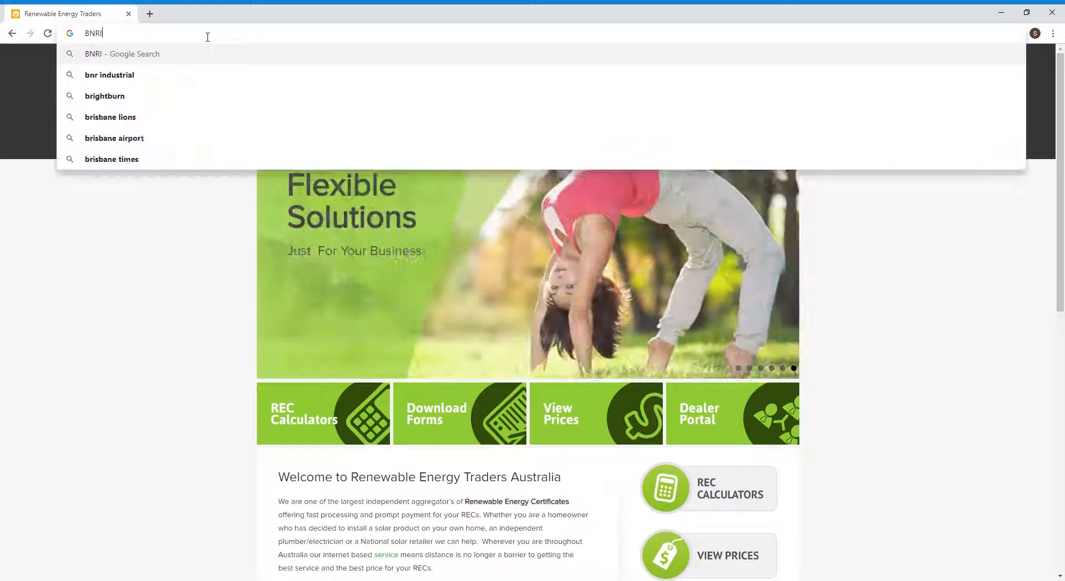
pyautogui.press('BackSpace')
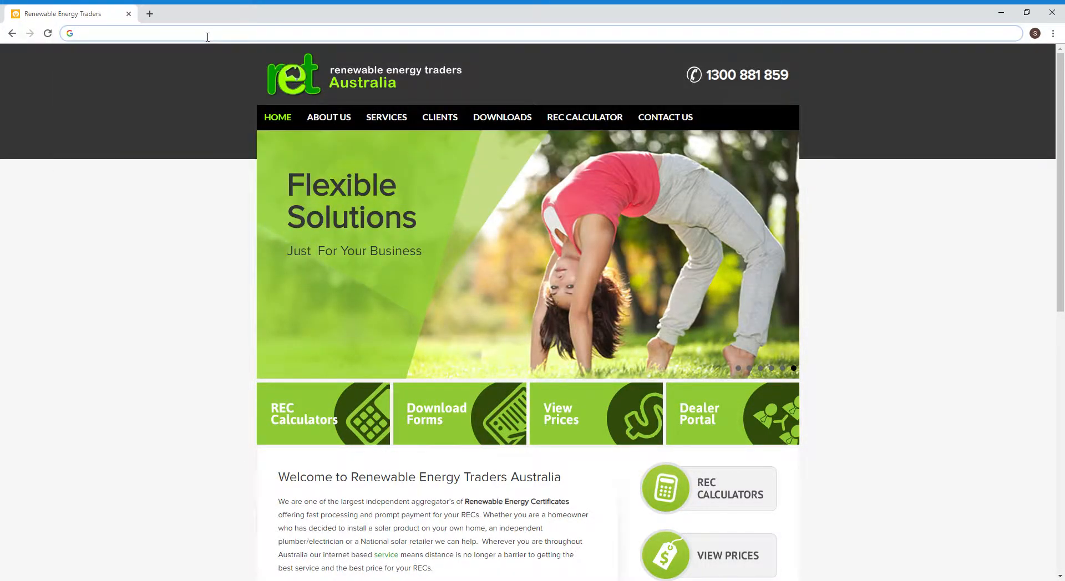
pyautogui.write('bridgeselect.com.au/ret/')
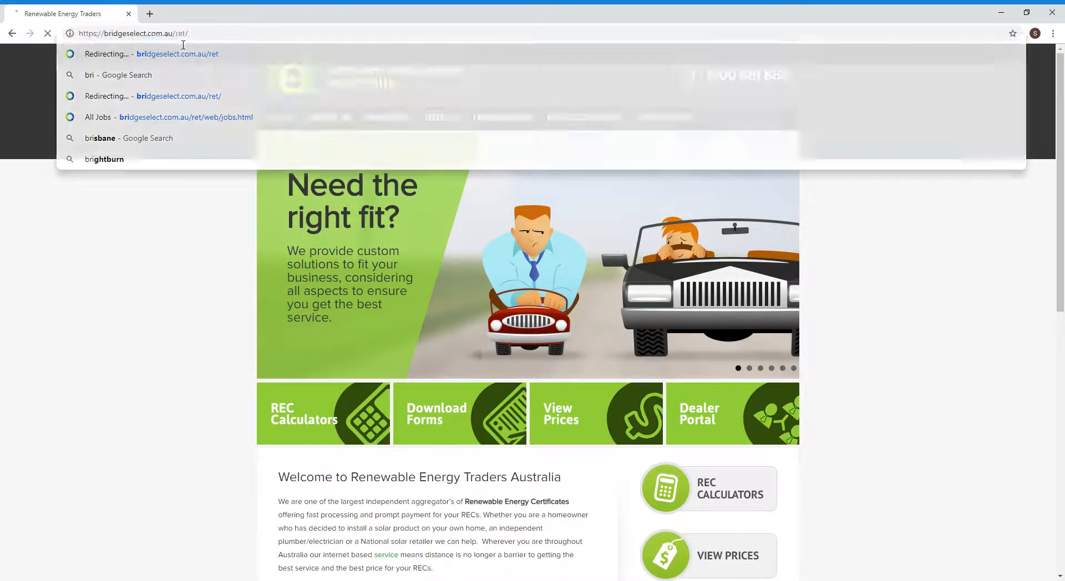
pyautogui.press('Return')
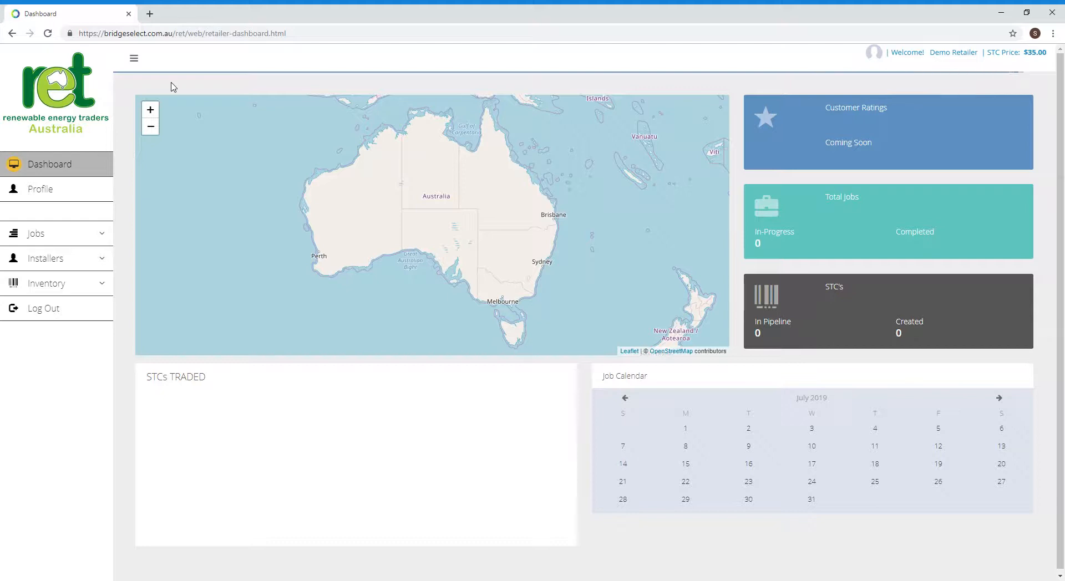
pyautogui.click(43, 309)
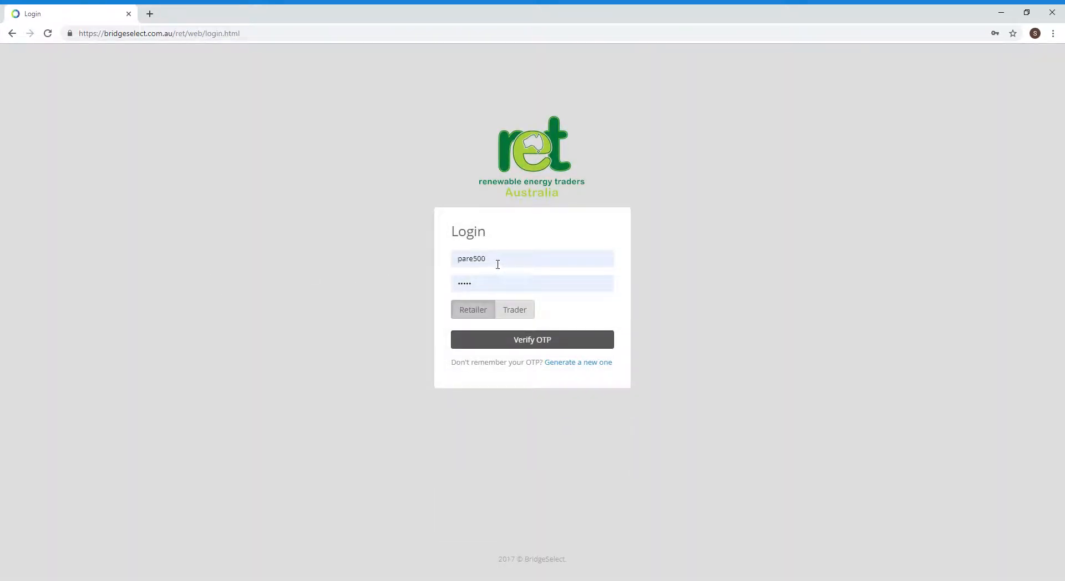
# - Replace the autofilled credentials with the demo account's username and password and sign in as Retailer
pyautogui.moveTo(497, 264); pyautogui.dragTo(452, 263)
pyautogui.write('Dem')
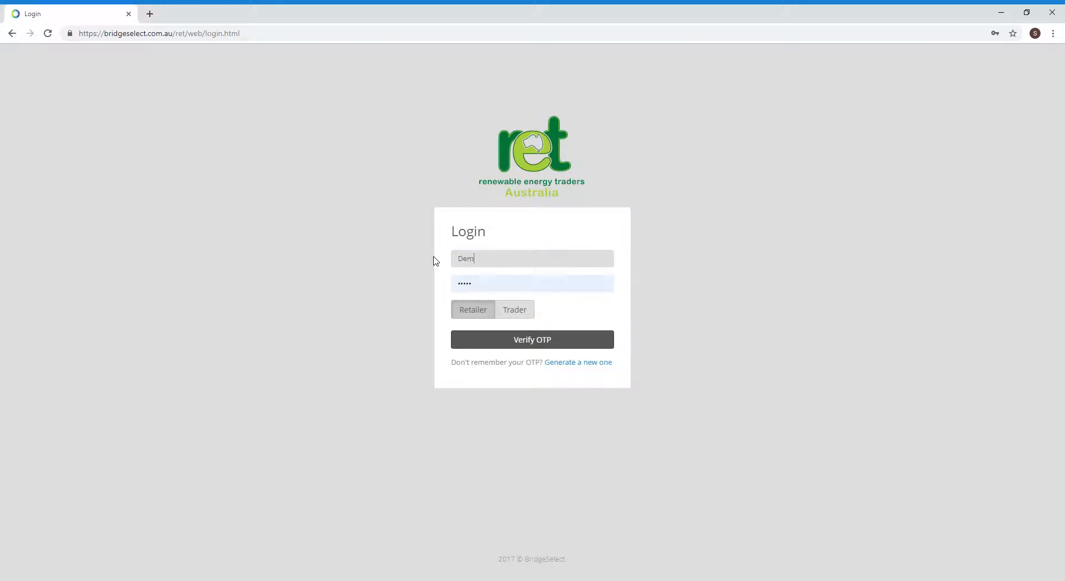
pyautogui.write('o123')
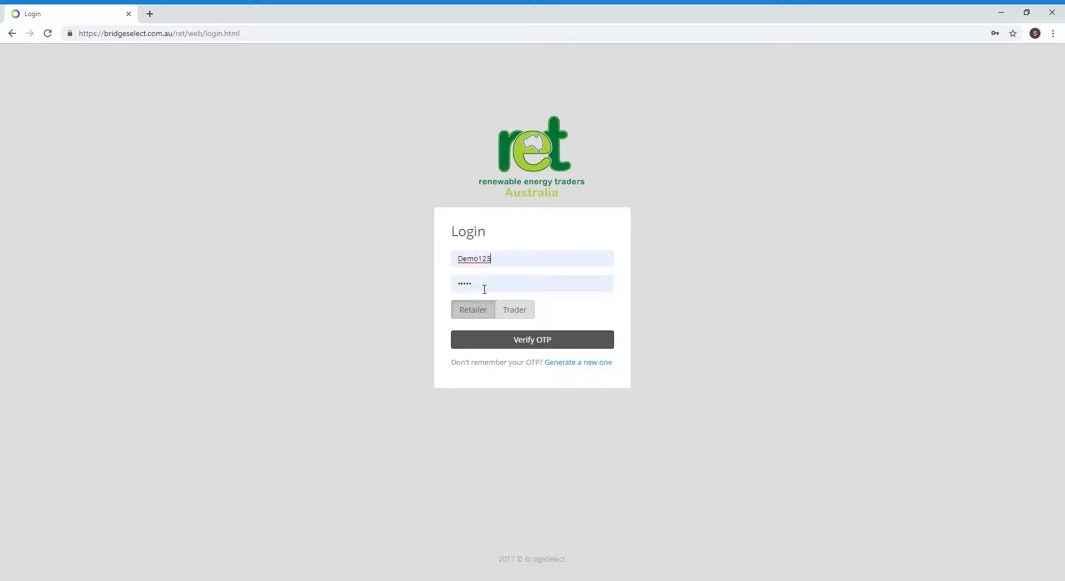
pyautogui.moveTo(485, 289); pyautogui.dragTo(458, 287)
pyautogui.write('De')
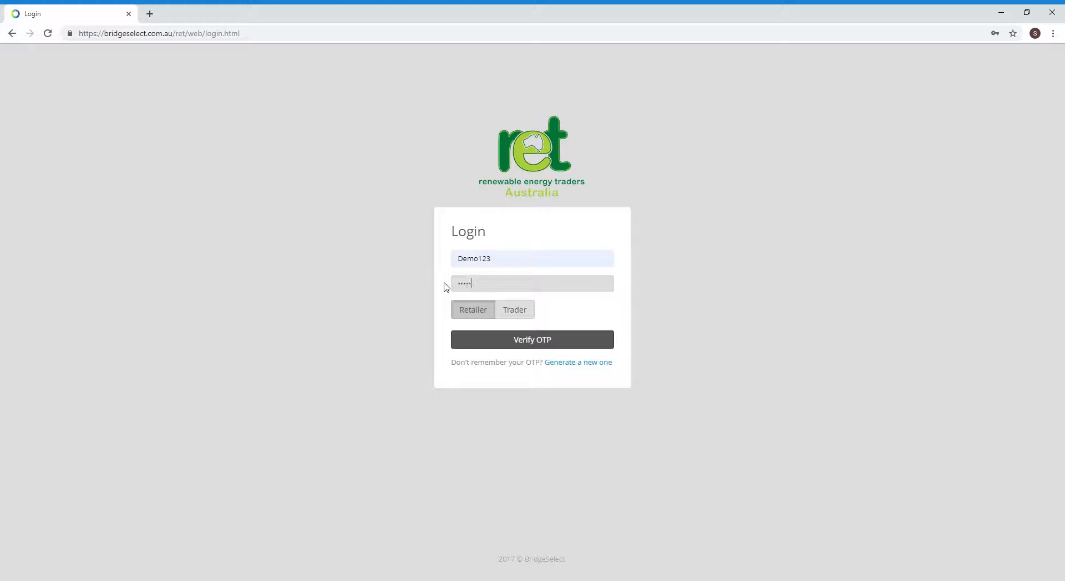
pyautogui.click(462, 308)
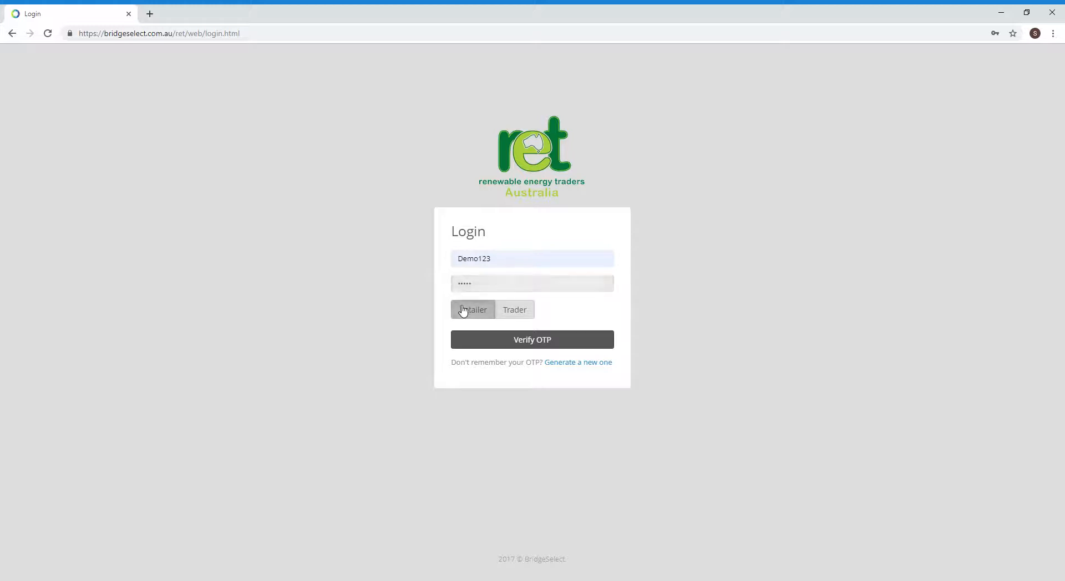
pyautogui.click(475, 345)
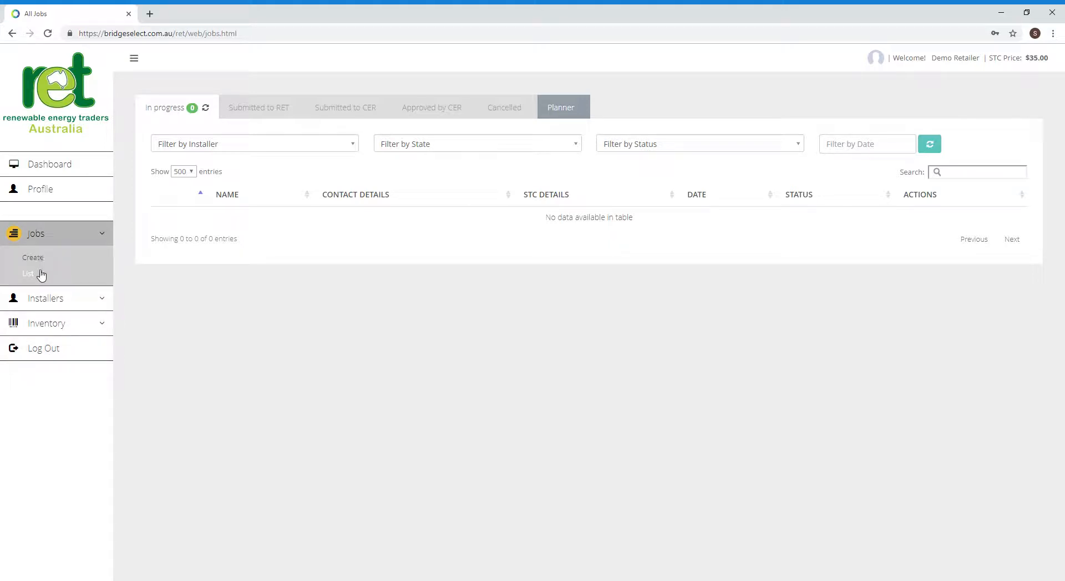
# - Look through the Installers and Inventory sidebar sections, then go to the retailer Profile page
pyautogui.click(107, 300)
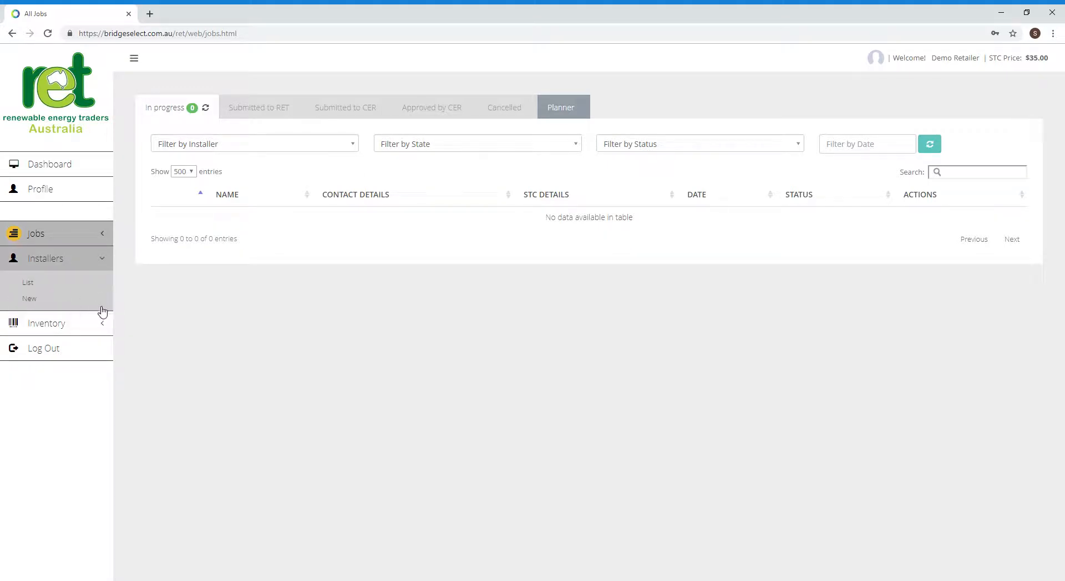
pyautogui.click(103, 260)
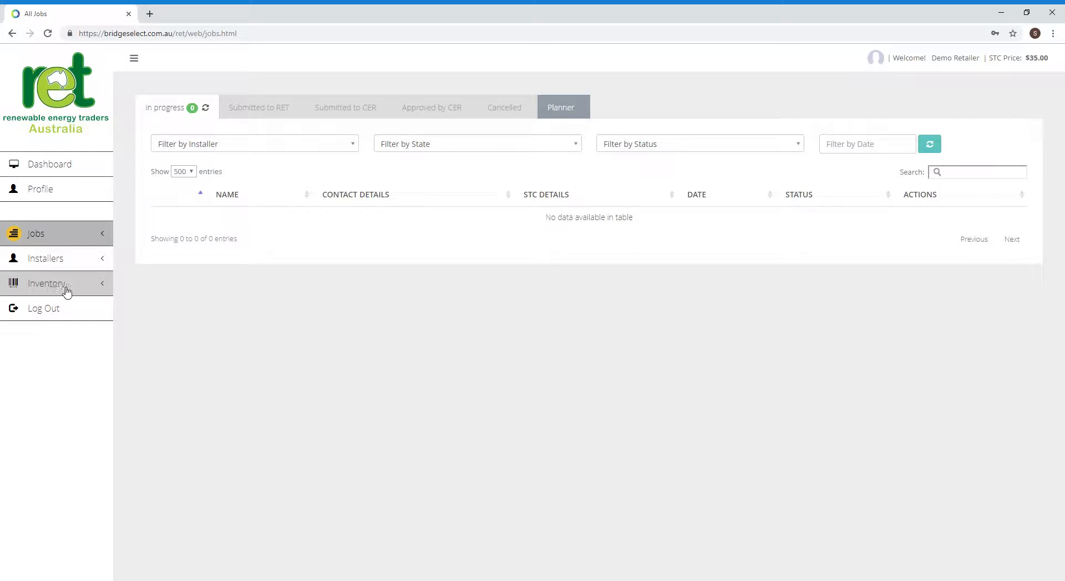
pyautogui.click(104, 285)
pyautogui.click(105, 288)
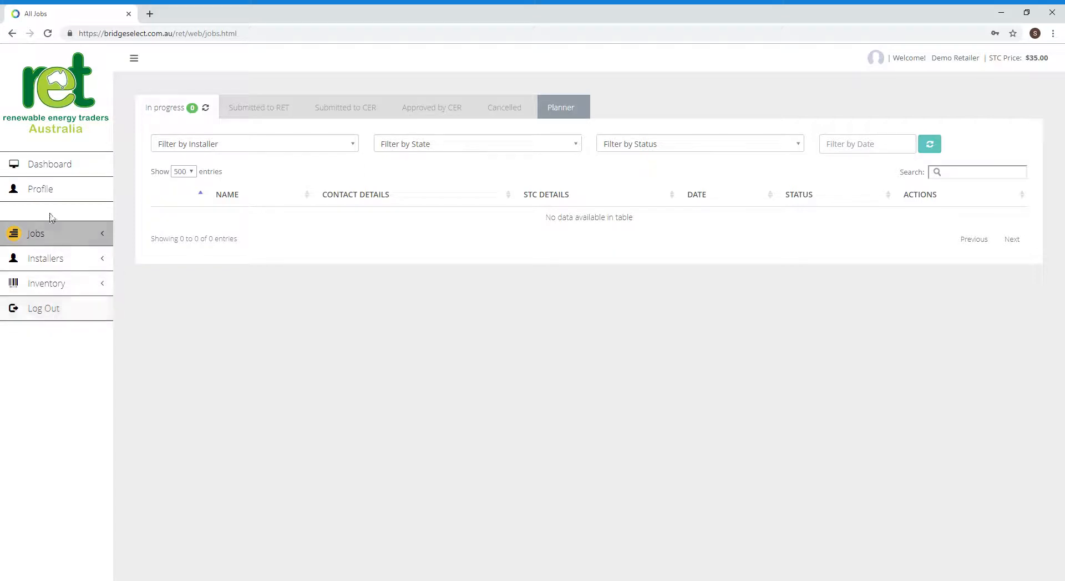
pyautogui.click(57, 191)
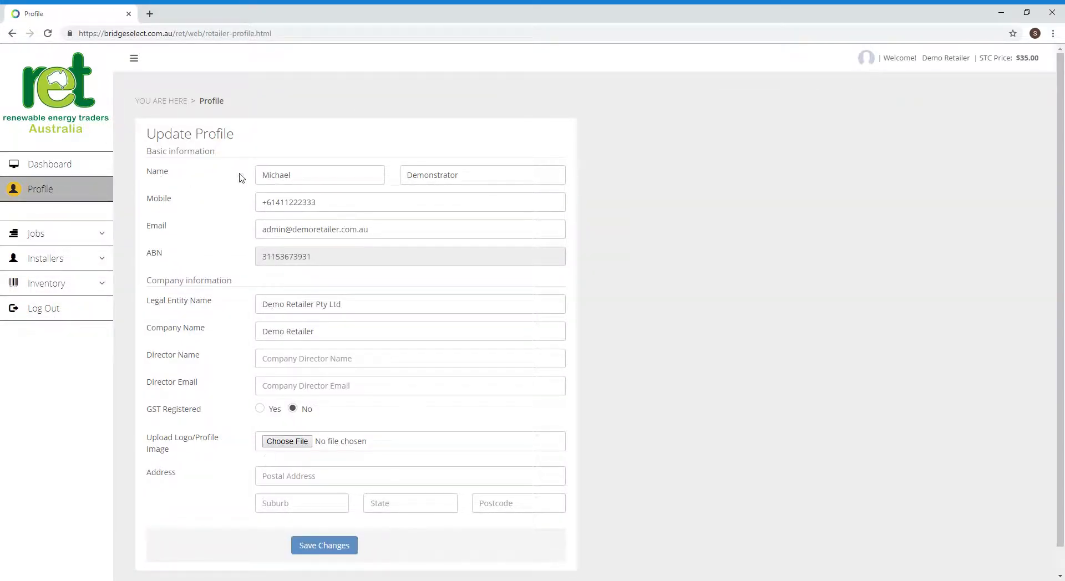
# - Go back to the Dashboard with the Australia map and job totals
pyautogui.click(58, 165)
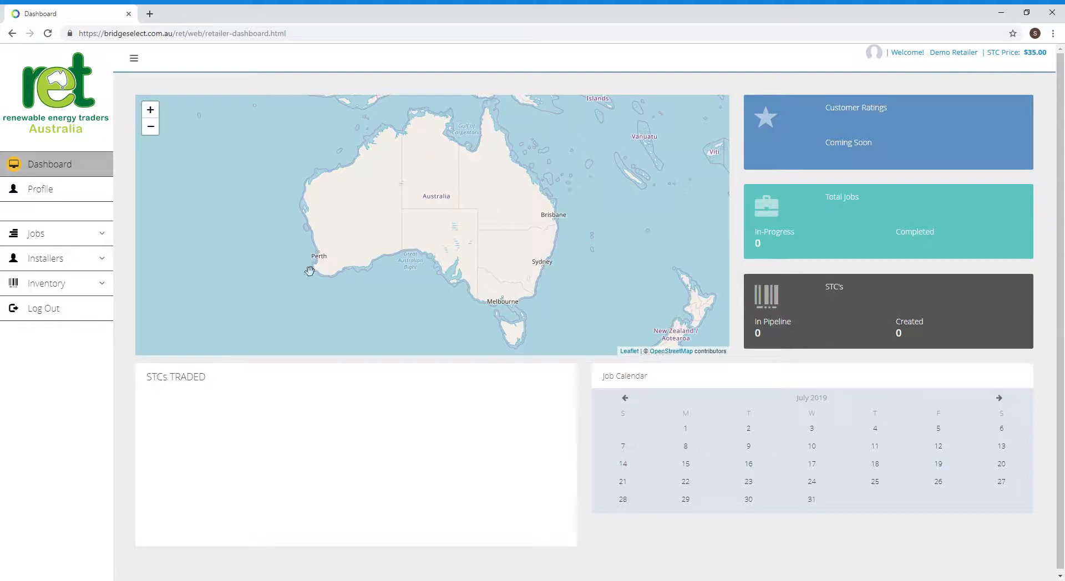
# - Start a new job for an Individual customer and enter the customer's first and last name
pyautogui.click(102, 235)
pyautogui.click(33, 260)
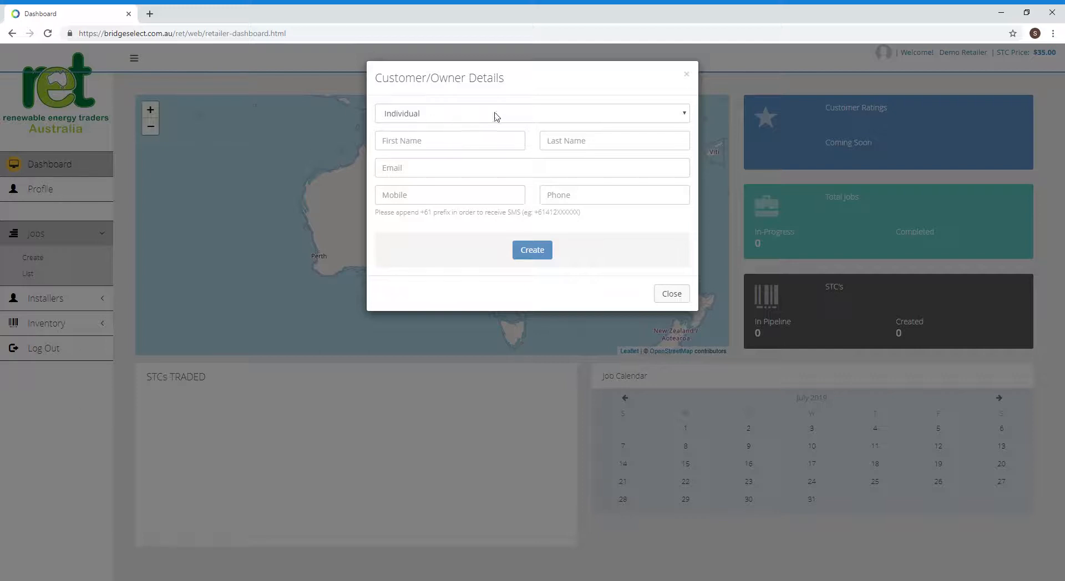
pyautogui.click(431, 116)
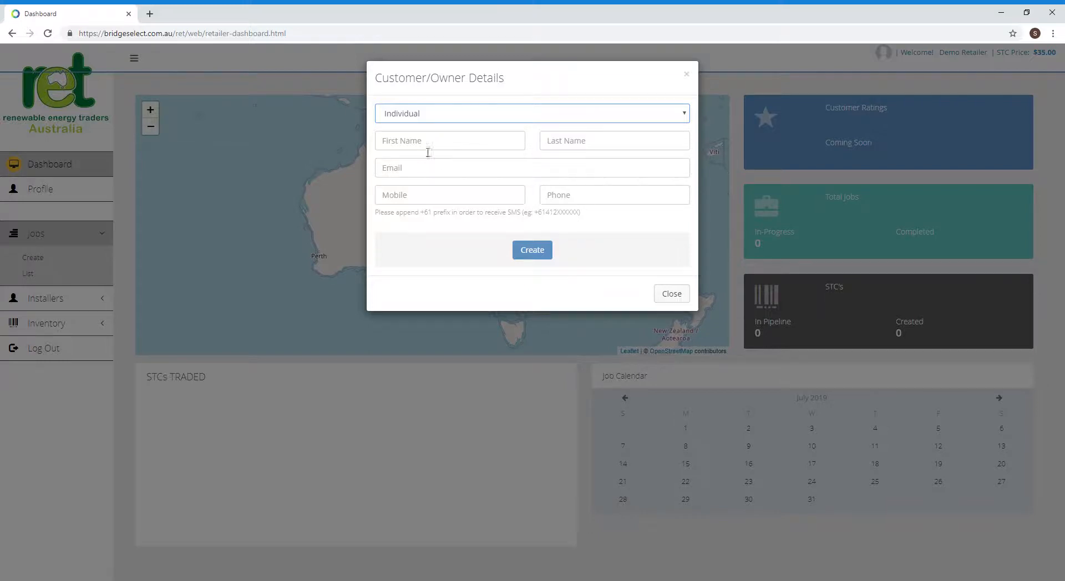
pyautogui.click(400, 143)
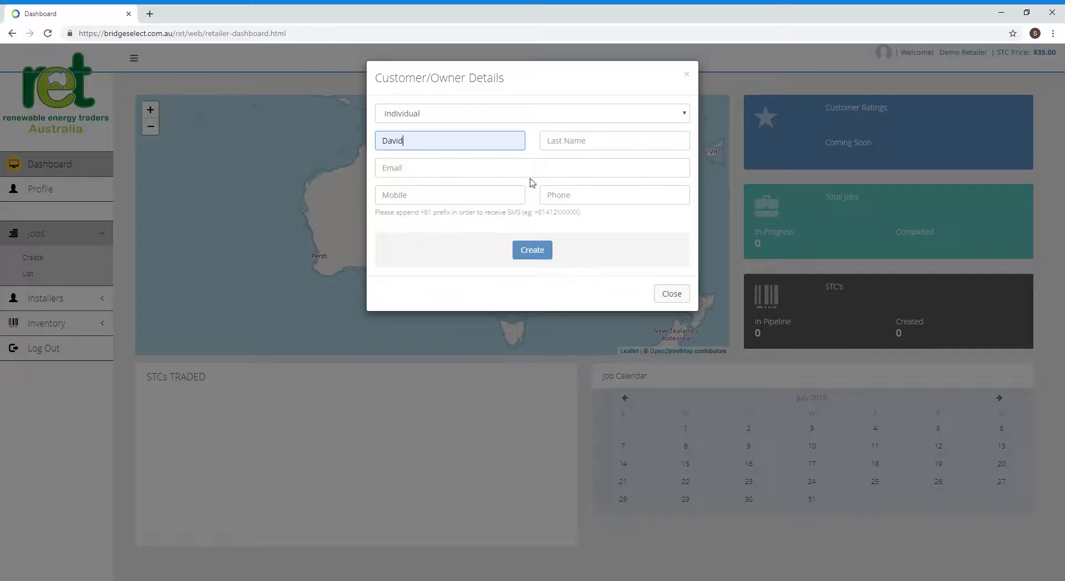
pyautogui.click(578, 144)
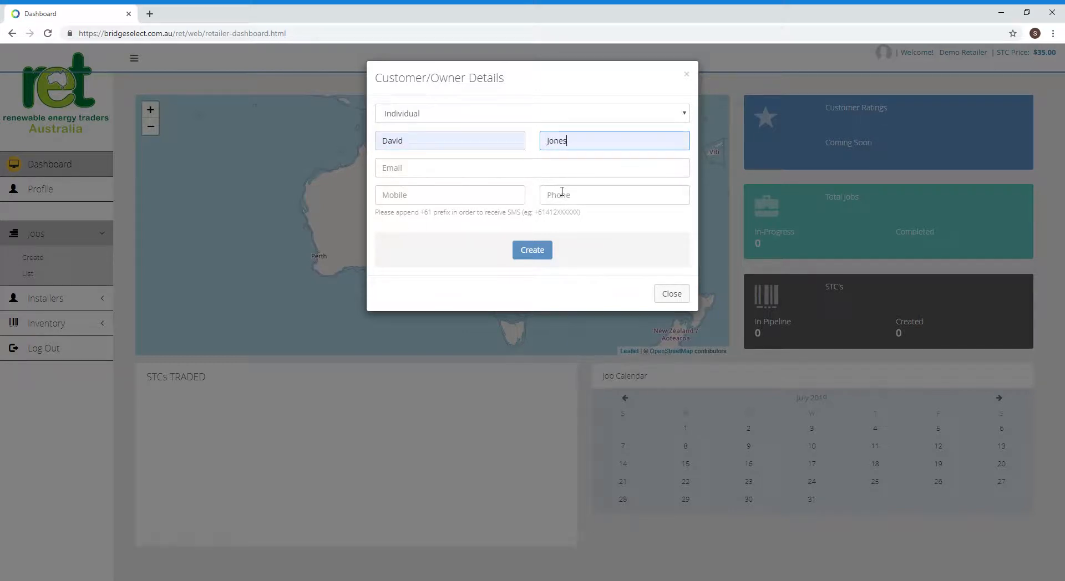
# - Fill in the customer's email, mobile and phone number, then create the job
pyautogui.click(412, 174)
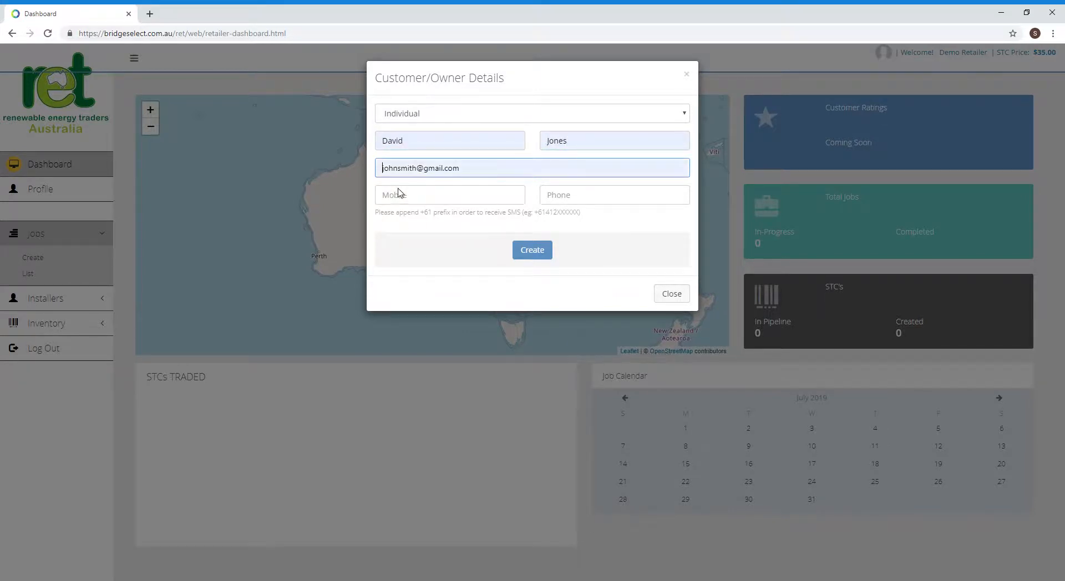
pyautogui.click(413, 233)
pyautogui.click(396, 203)
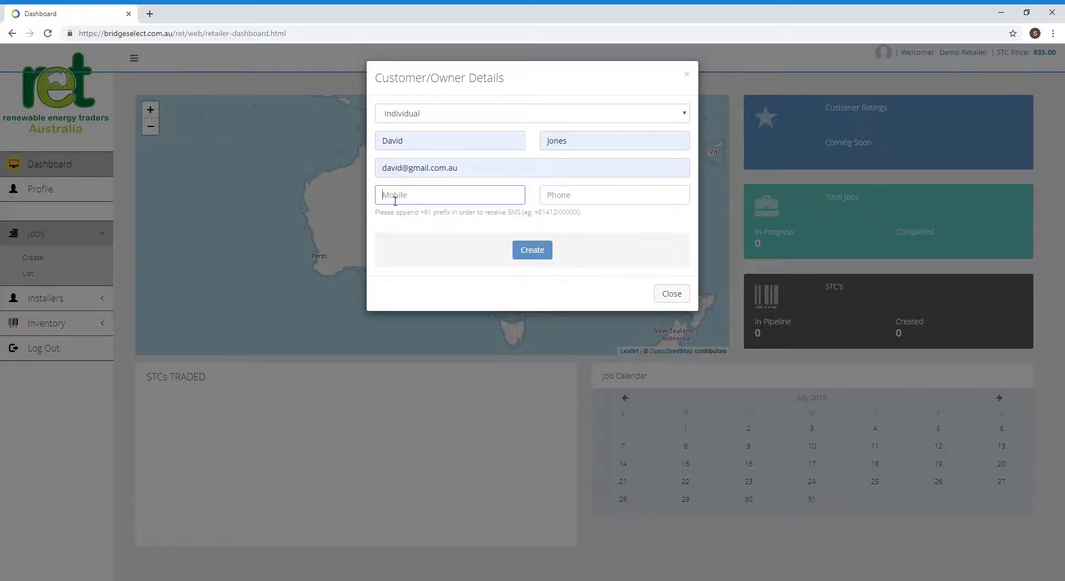
pyautogui.write('+61')
pyautogui.click(429, 228)
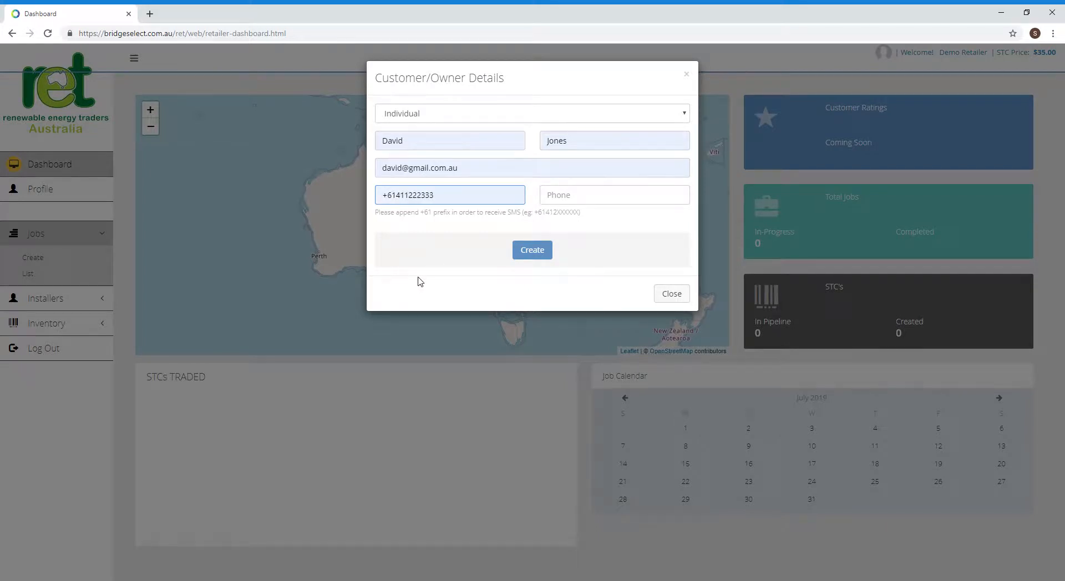
pyautogui.click(419, 277)
pyautogui.click(557, 199)
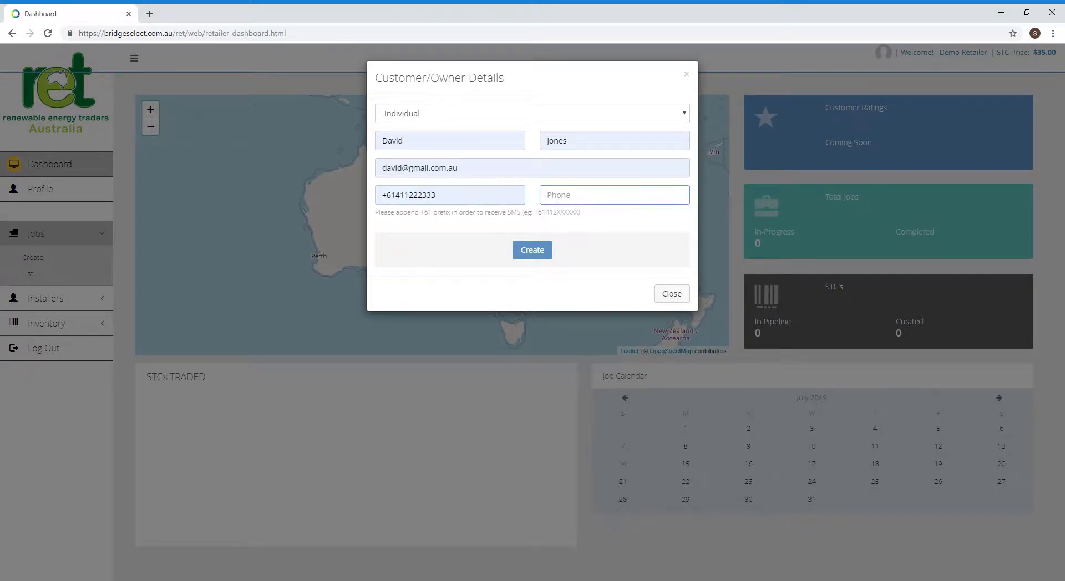
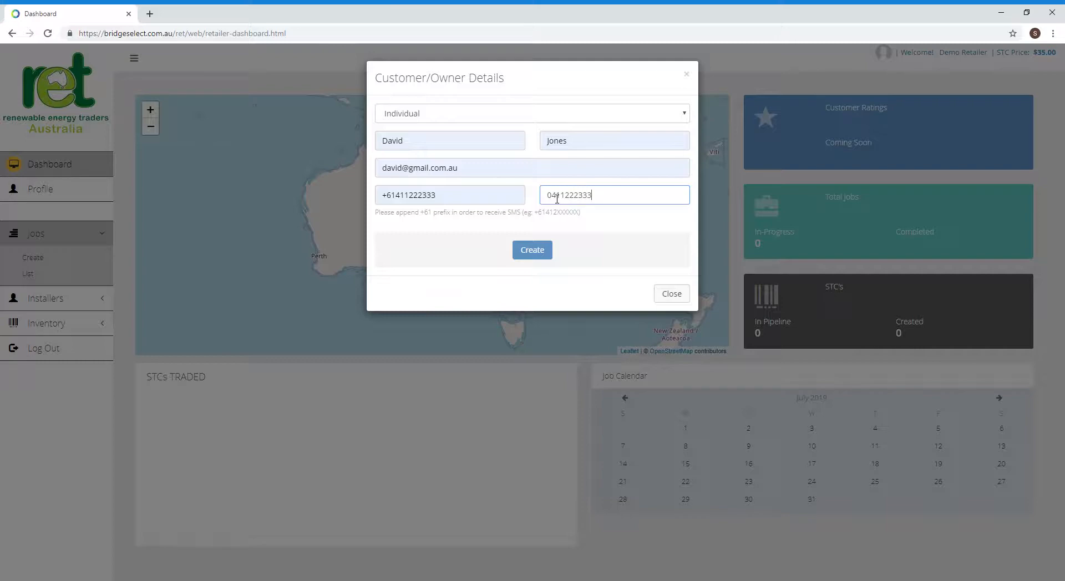
pyautogui.click(537, 249)
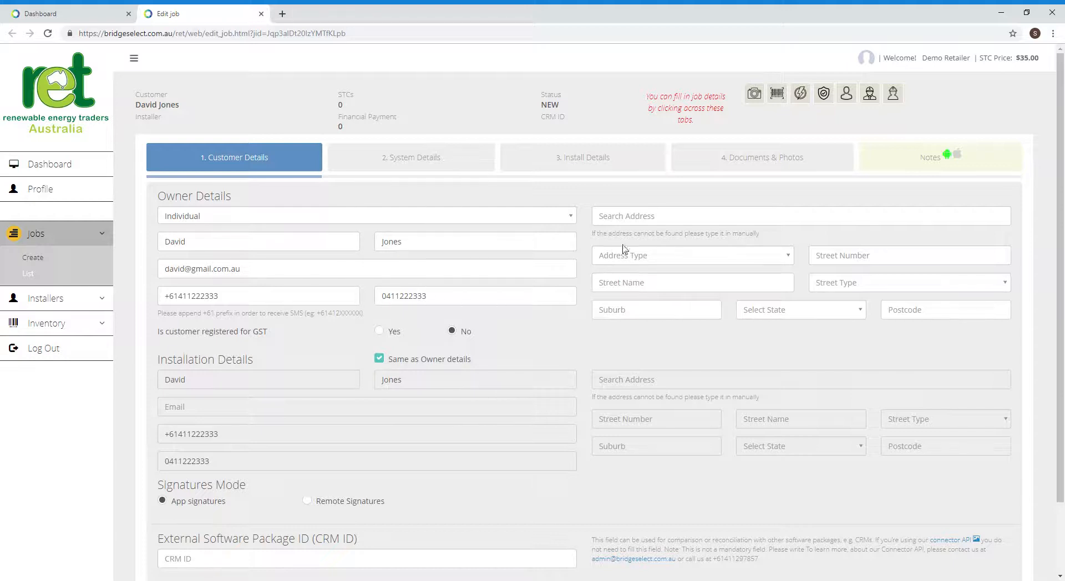
# - Set the owner's address from the search suggestion as Physical, keeping installation details same as owner
pyautogui.click(623, 222)
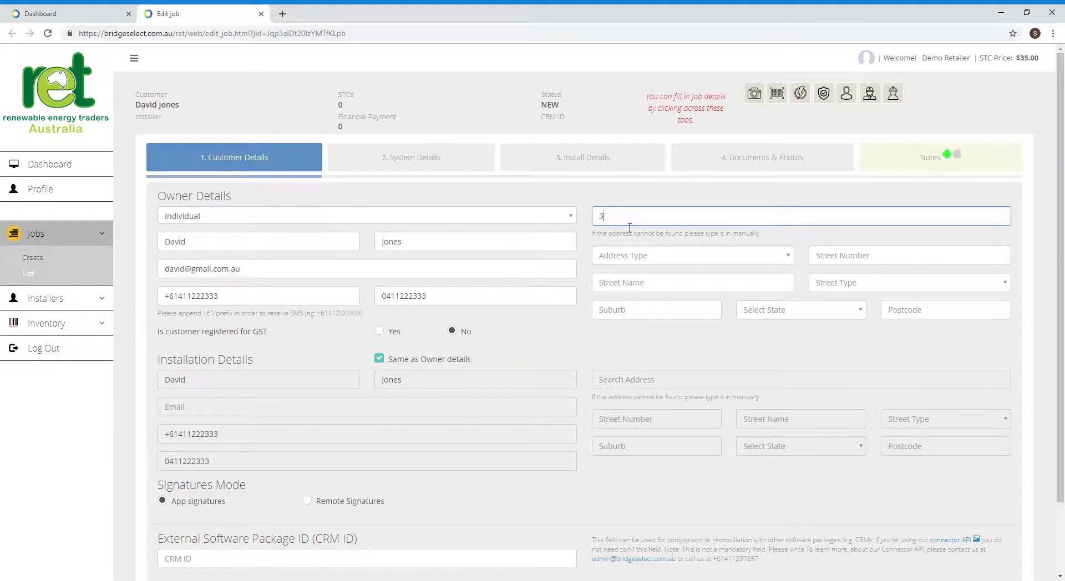
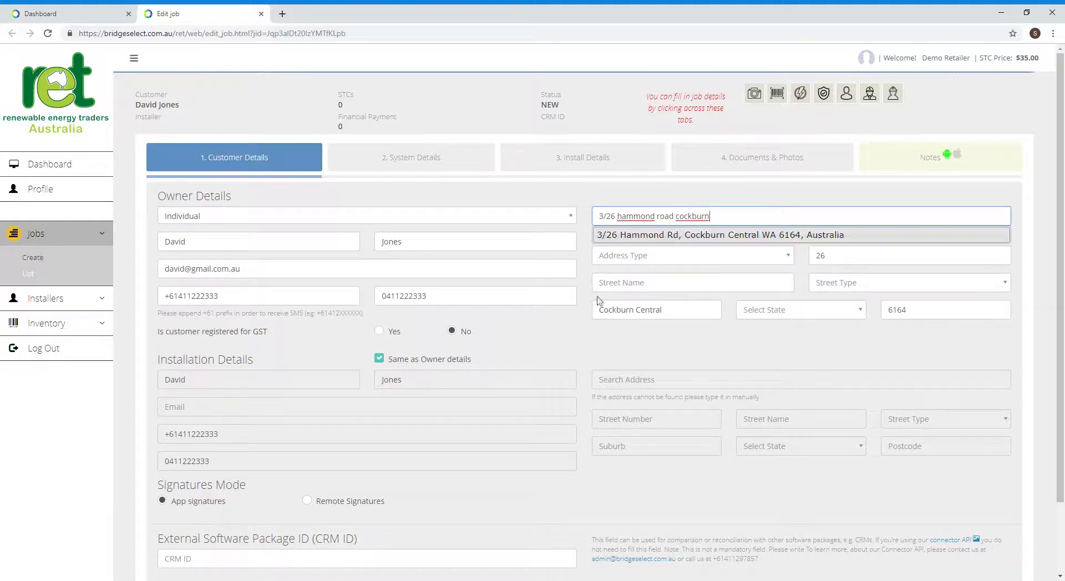
pyautogui.click(686, 236)
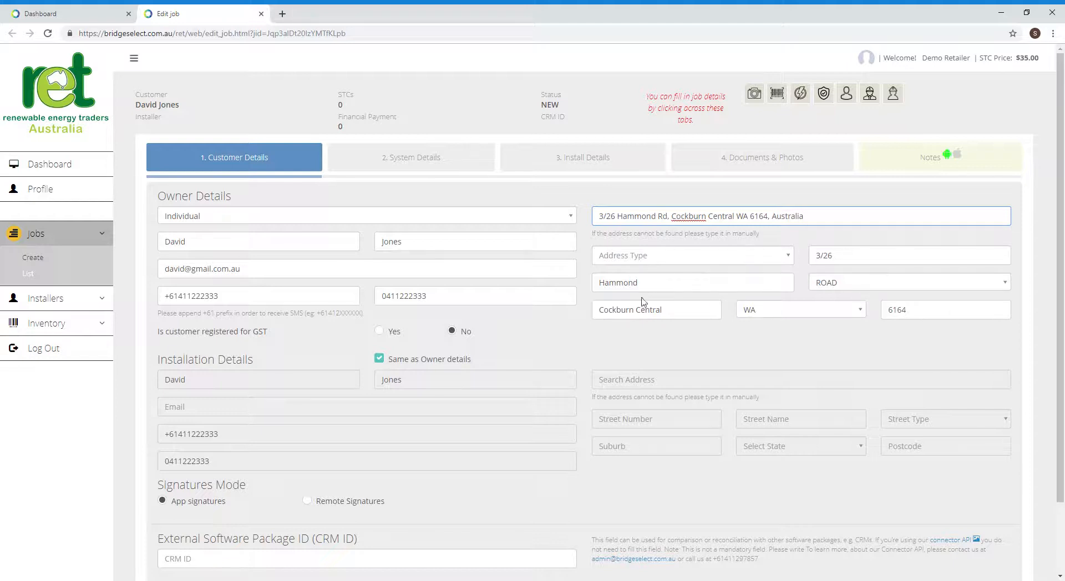
pyautogui.click(642, 256)
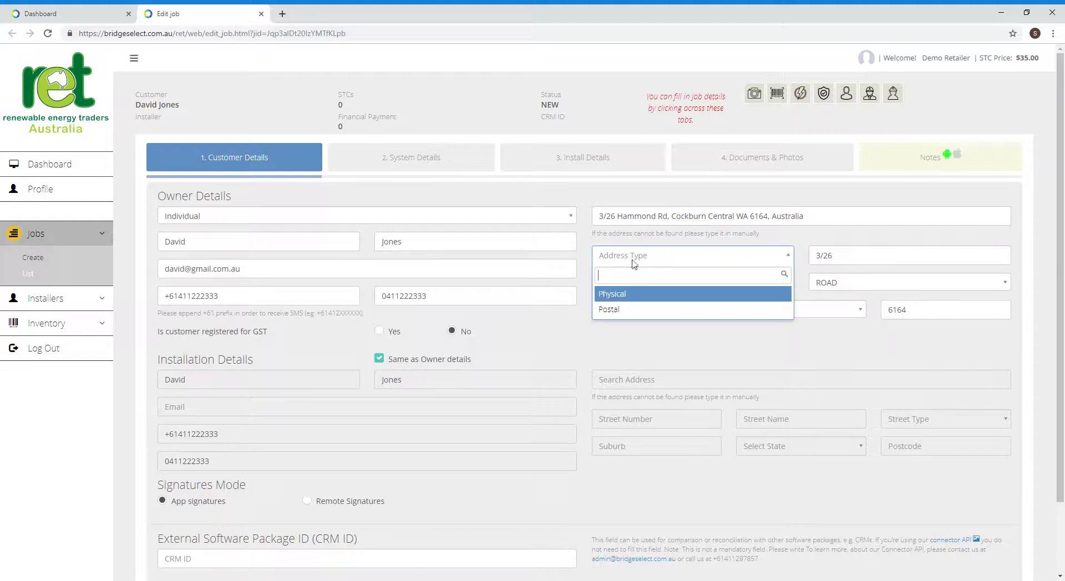
pyautogui.click(613, 295)
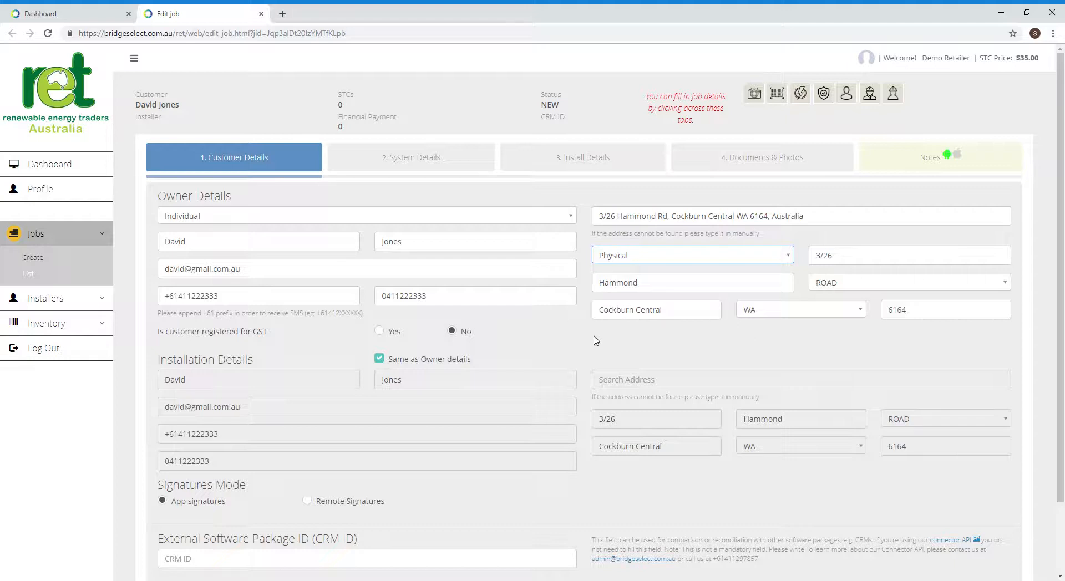
pyautogui.click(379, 360)
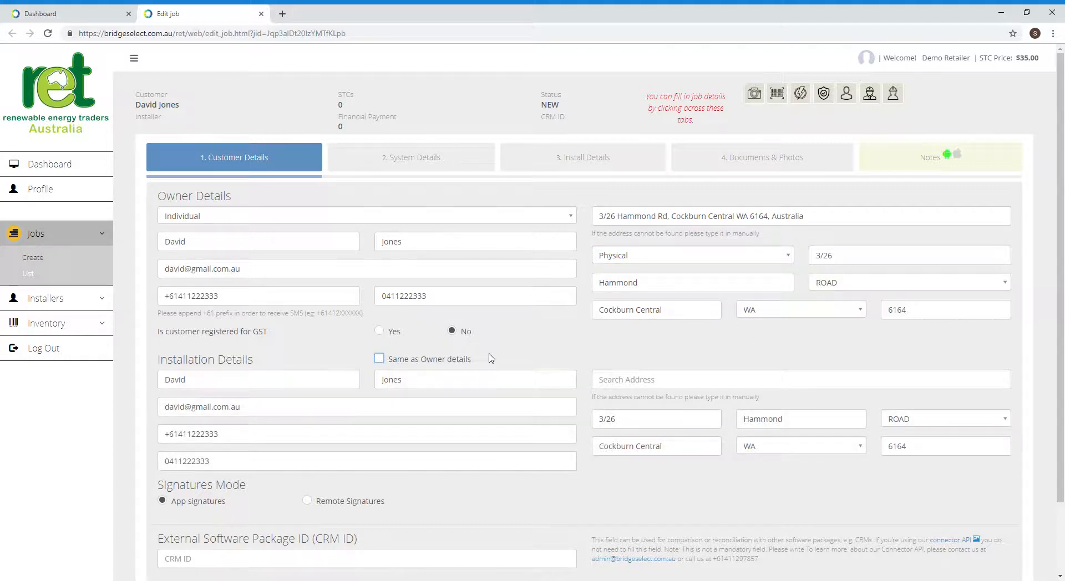
pyautogui.click(379, 360)
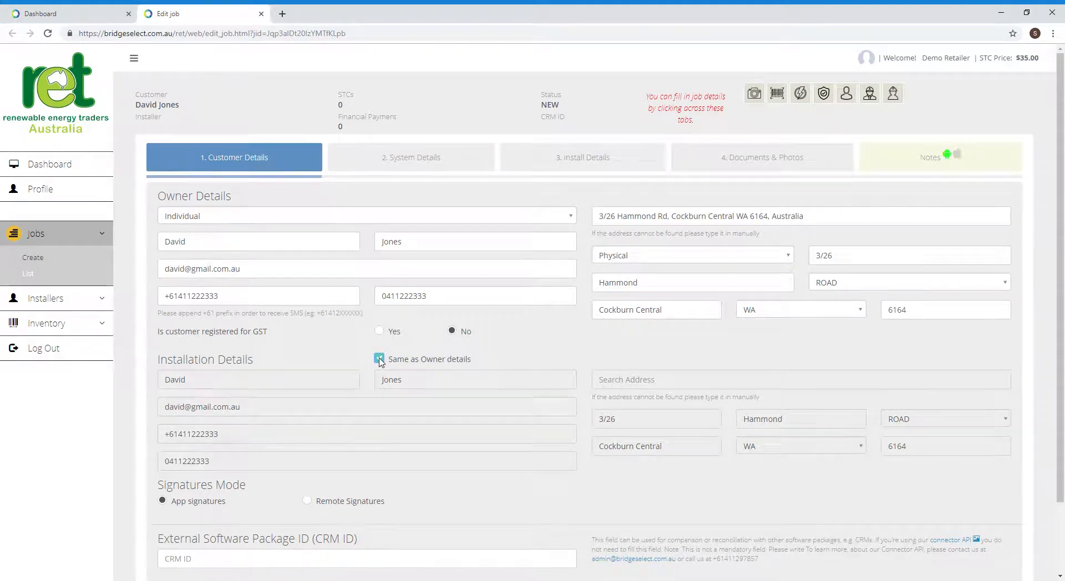
pyautogui.scroll(-2, 381, 361)
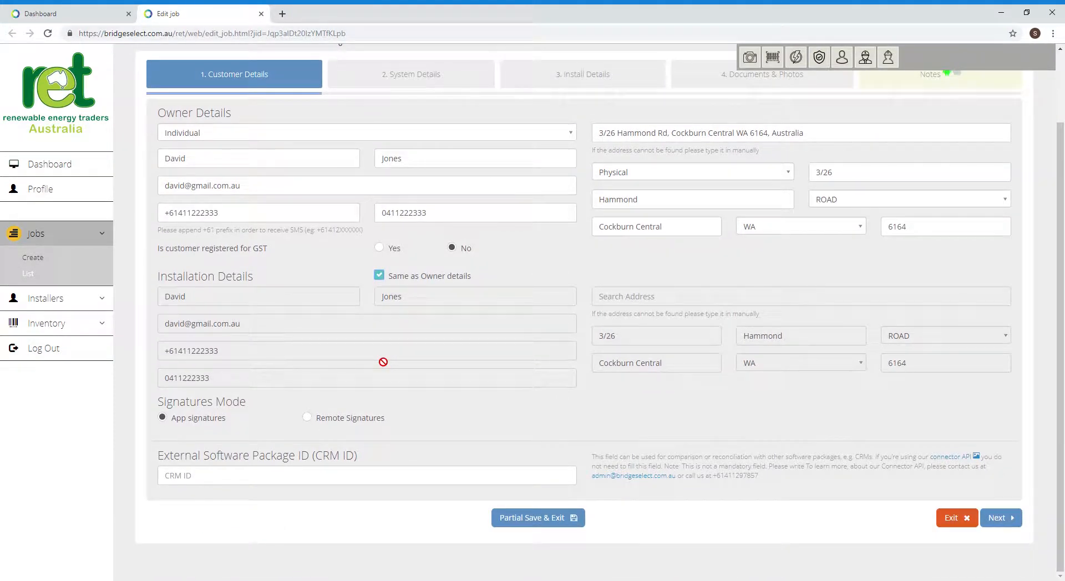
pyautogui.click(379, 248)
pyautogui.click(452, 248)
pyautogui.click(308, 418)
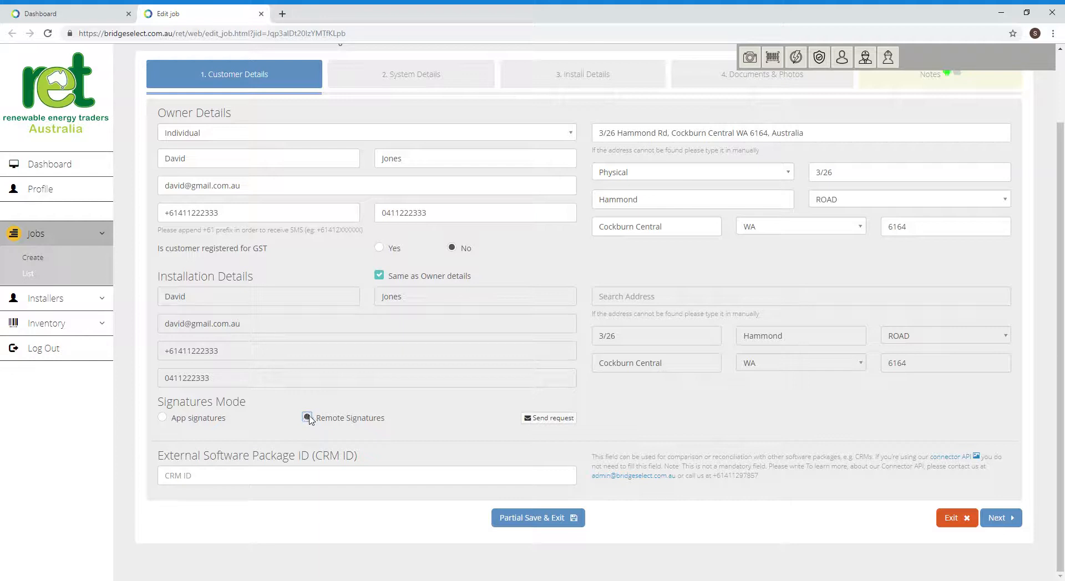
pyautogui.click(163, 419)
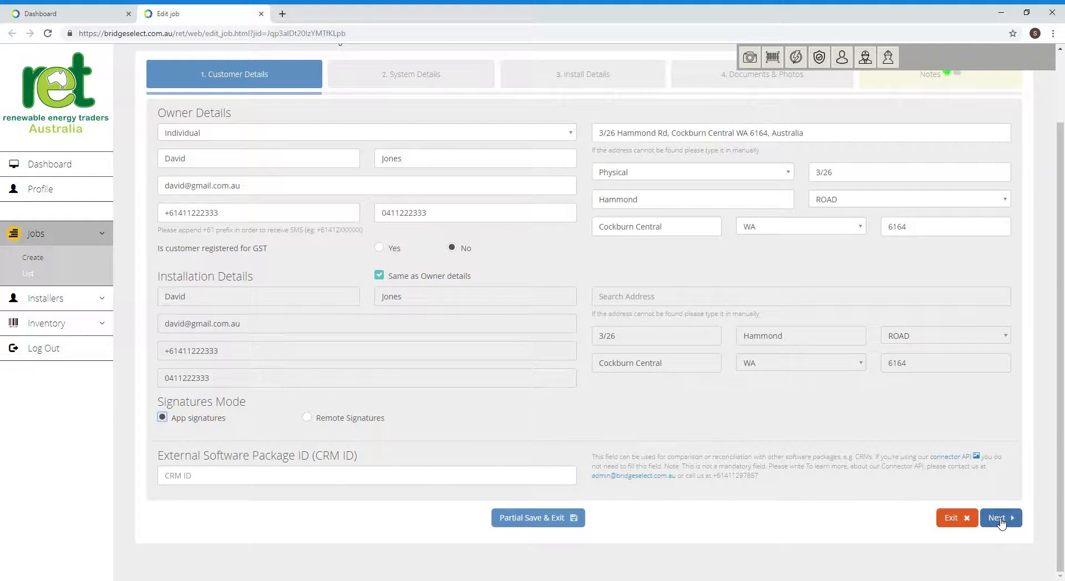
pyautogui.click(997, 518)
# - On the System Details tab, clear the invalid NaN System Size value
pyautogui.click(406, 76)
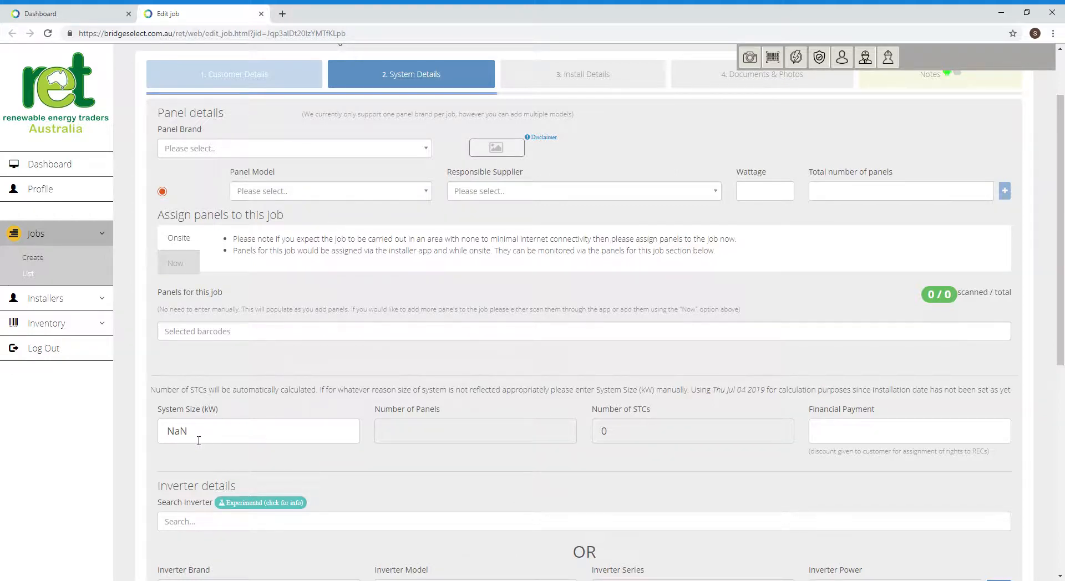
pyautogui.moveTo(199, 435); pyautogui.dragTo(135, 432)
pyautogui.press('BackSpace')
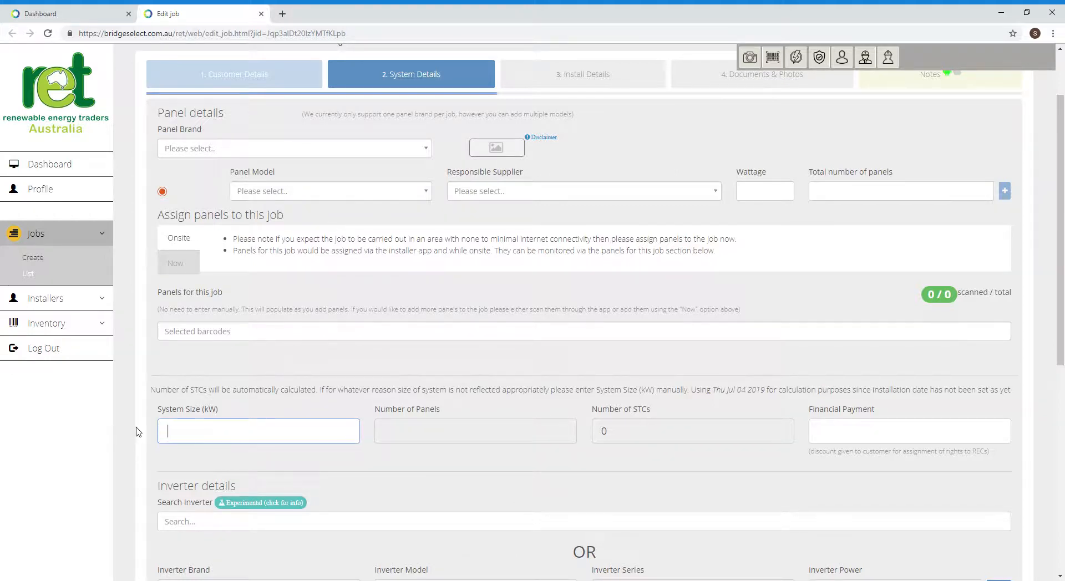
# - Search the panel brands and choose Trina Solar Co Ltd
pyautogui.click(219, 151)
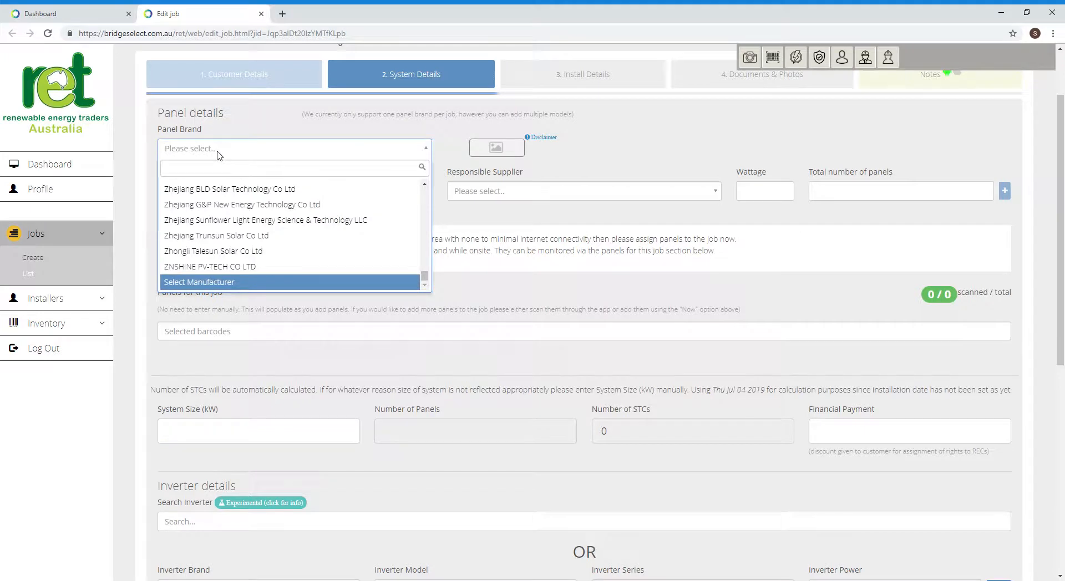
pyautogui.write('can')
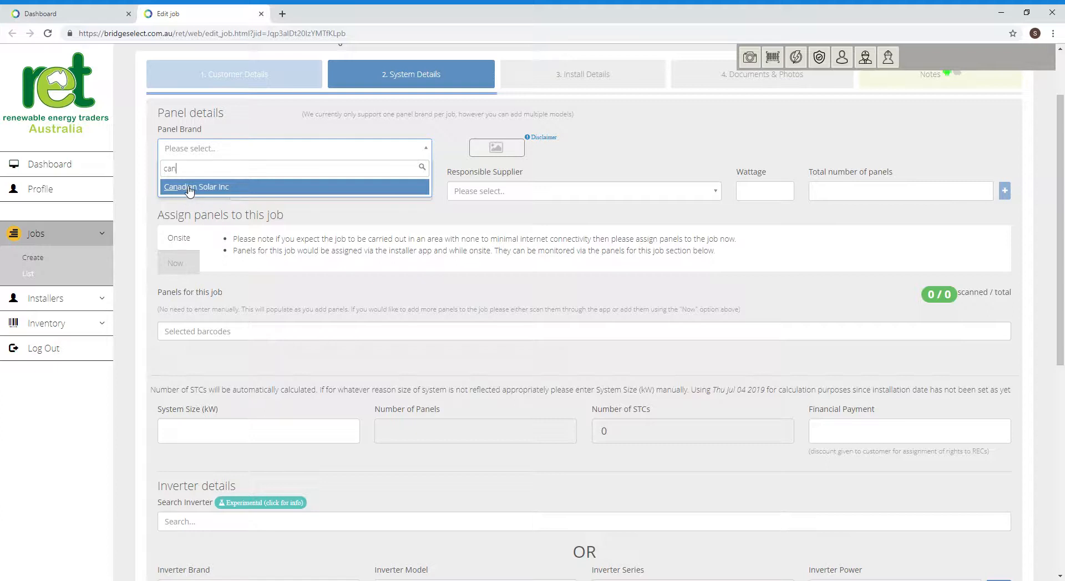
pyautogui.moveTo(180, 169); pyautogui.dragTo(161, 171)
pyautogui.write('jinko')
pyautogui.press('BackSpace')
pyautogui.press('BackSpace')
pyautogui.press('BackSpace')
pyautogui.press('BackSpace')
pyautogui.press('BackSpace')
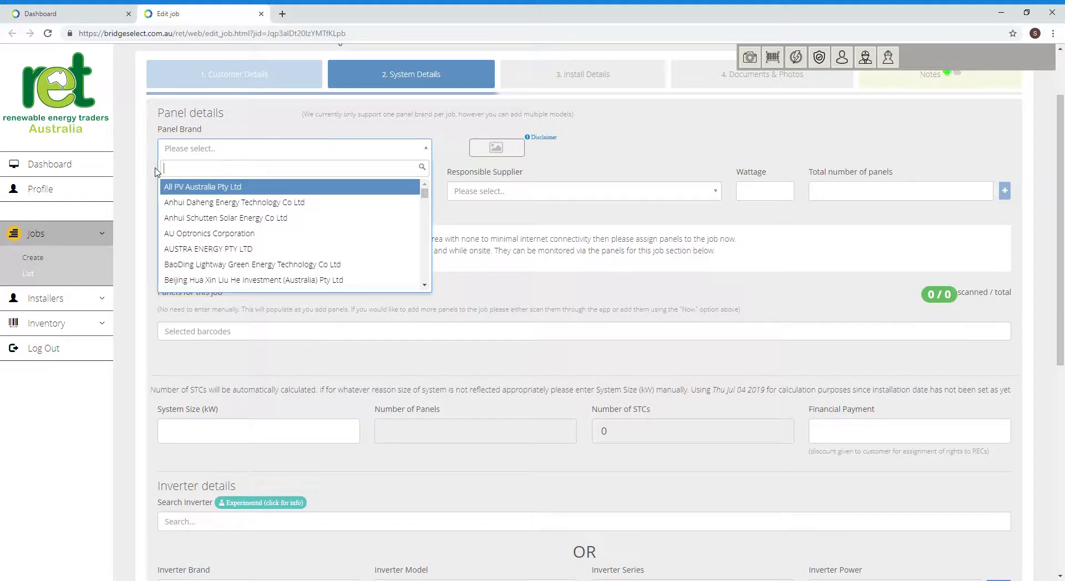
pyautogui.write('trina')
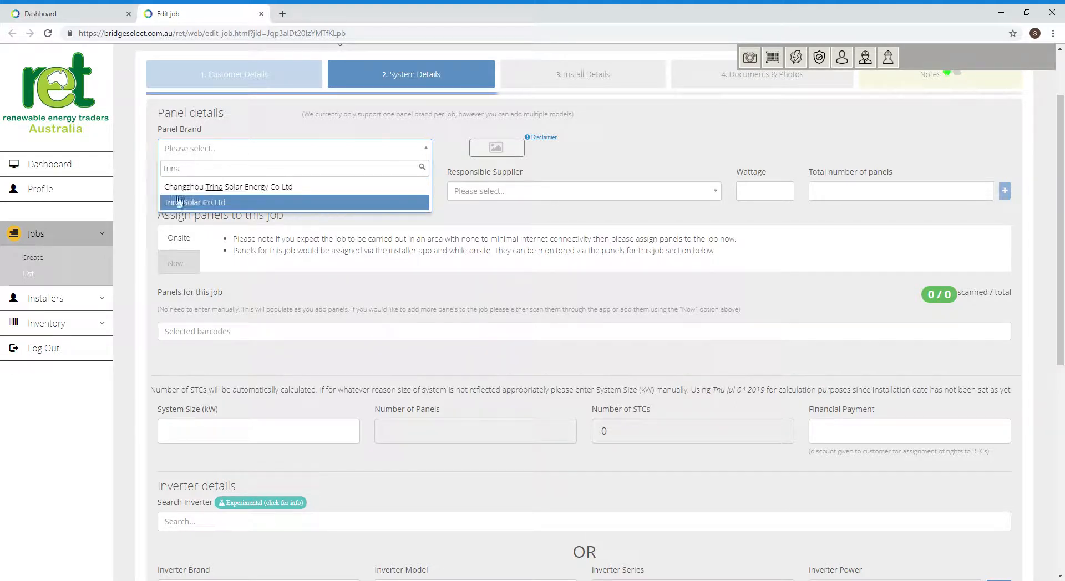
pyautogui.click(209, 203)
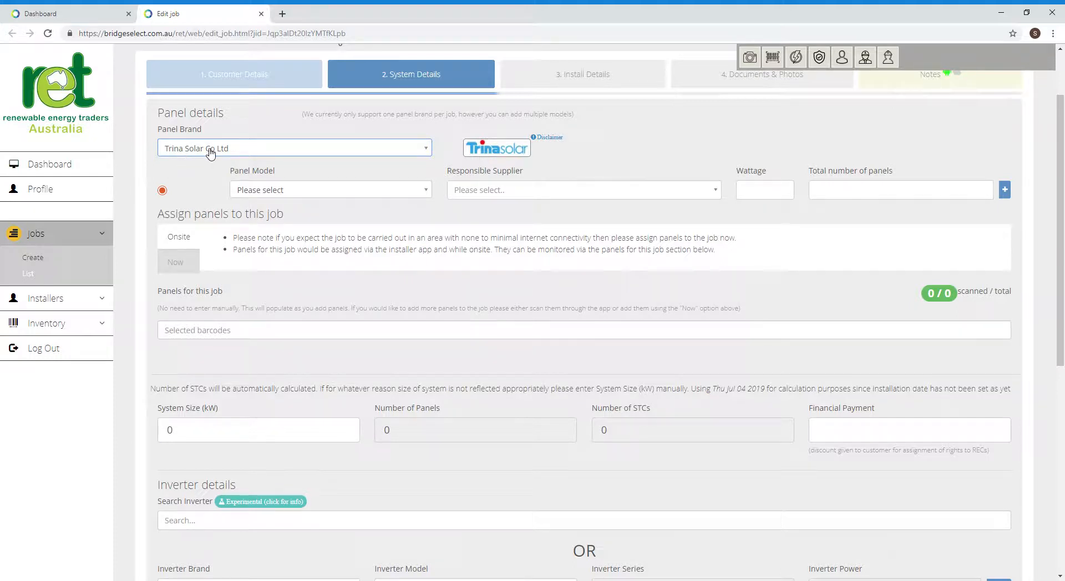
# - Choose panel model TSM-290DD05A.08(II), set 5 panels, and add a second panel row
pyautogui.click(426, 191)
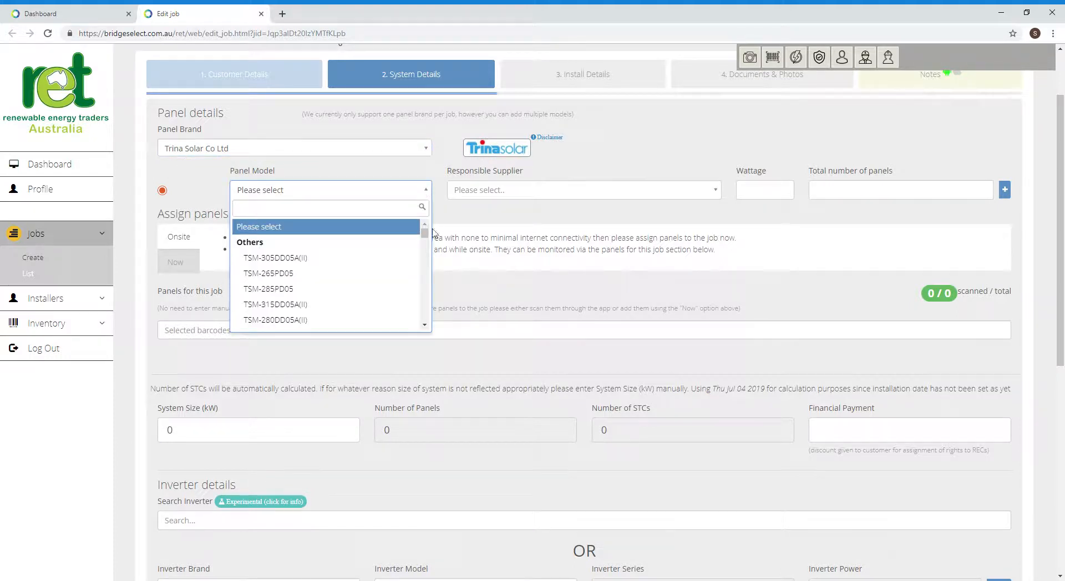
pyautogui.moveTo(424, 233); pyautogui.dragTo(428, 251)
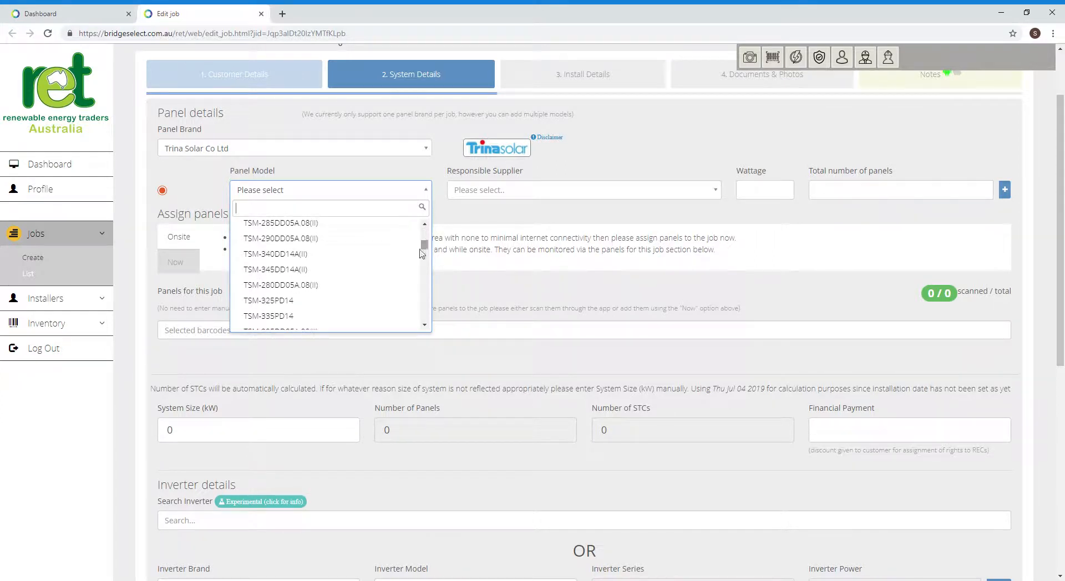
pyautogui.click(295, 240)
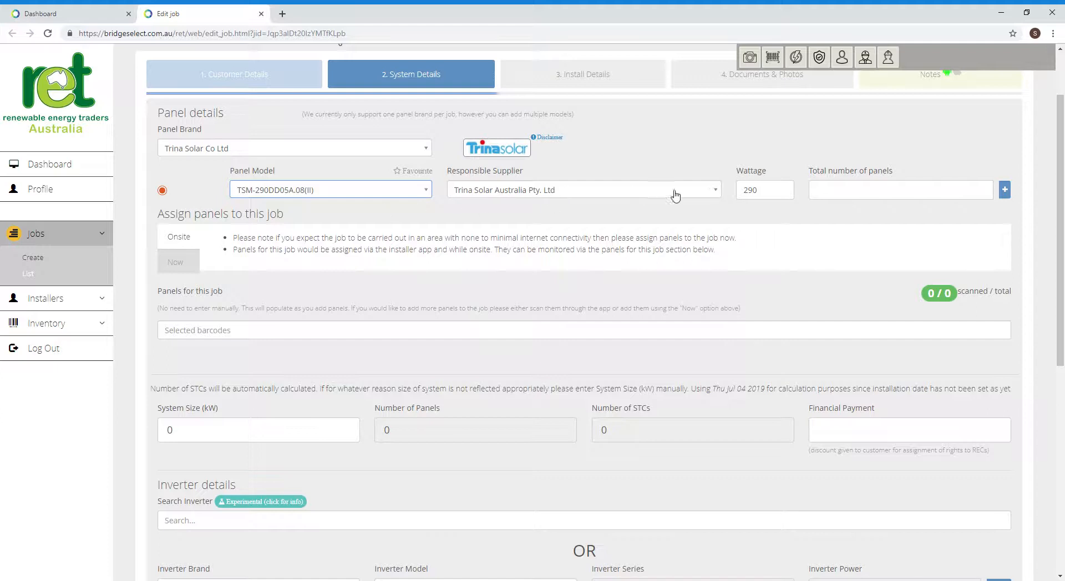
pyautogui.click(824, 197)
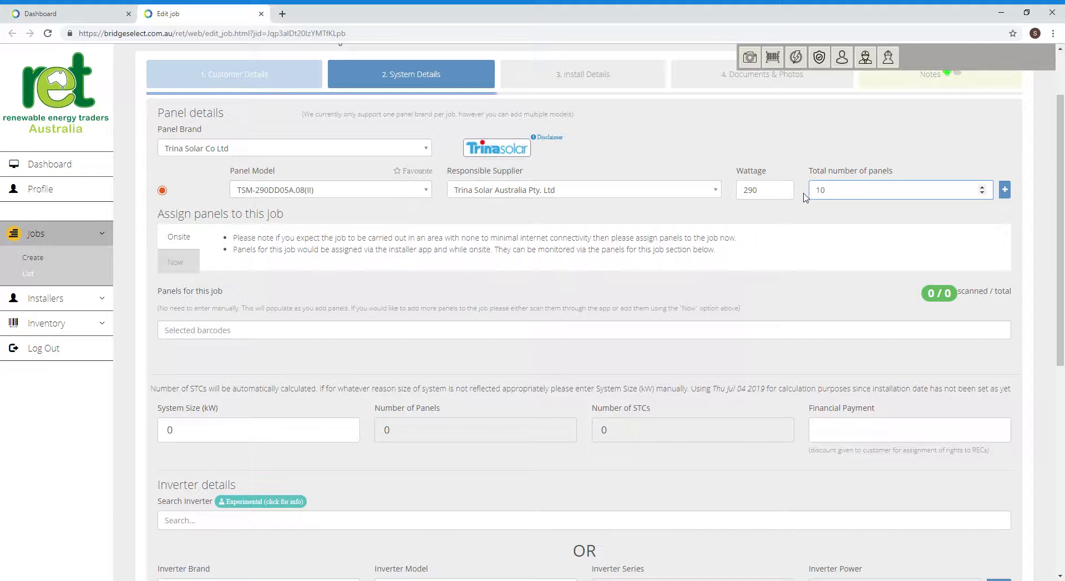
pyautogui.press('BackSpace')
pyautogui.press('BackSpace')
pyautogui.write('5')
pyautogui.click(1005, 191)
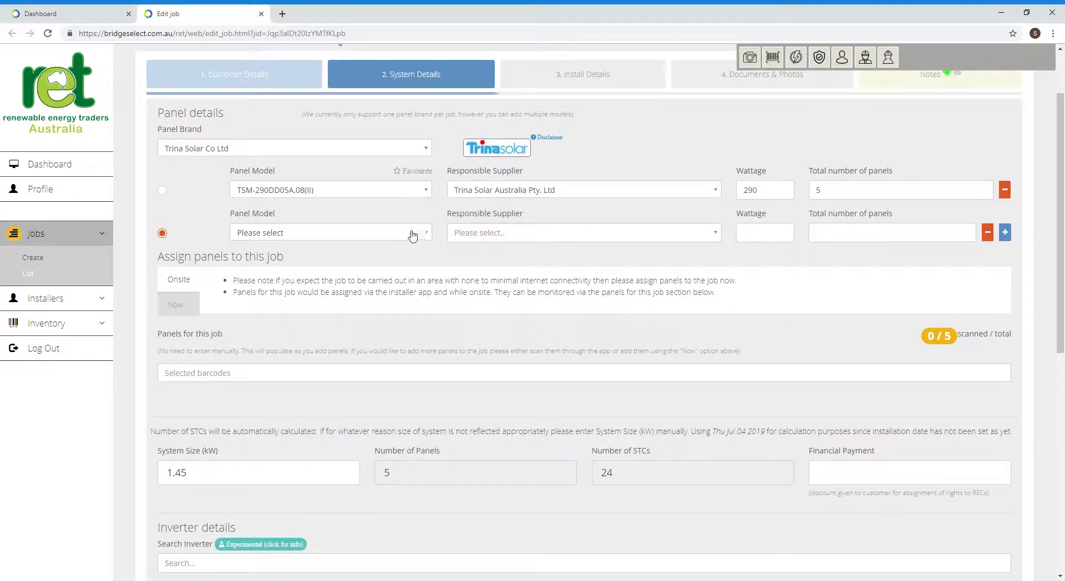
# - In the second panel row, browse the model list and pick TSM-290DD05A.08(II)
pyautogui.click(429, 236)
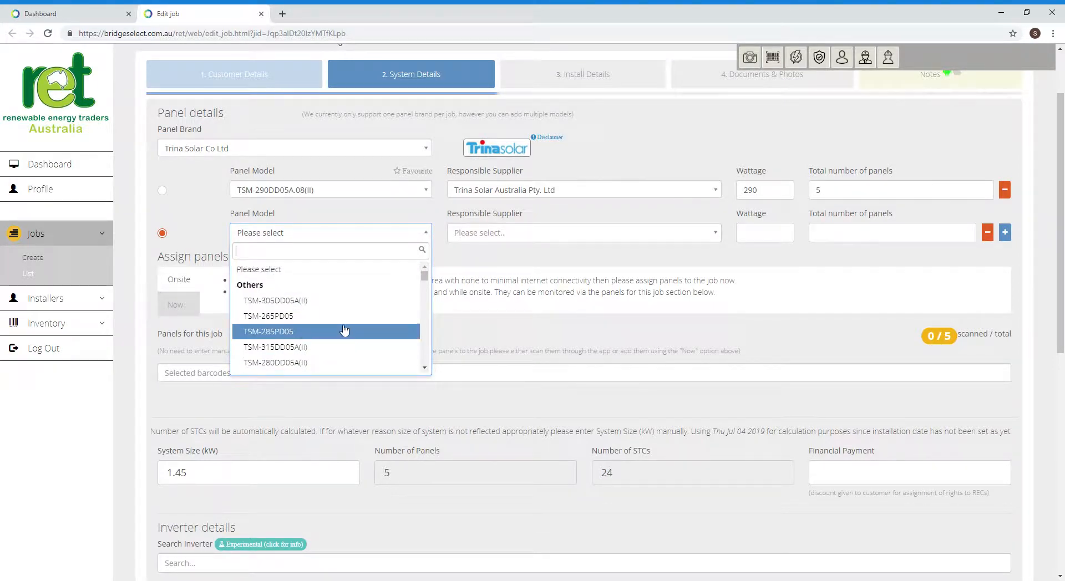
pyautogui.click(425, 369)
pyautogui.click(425, 369)
pyautogui.click(425, 369)
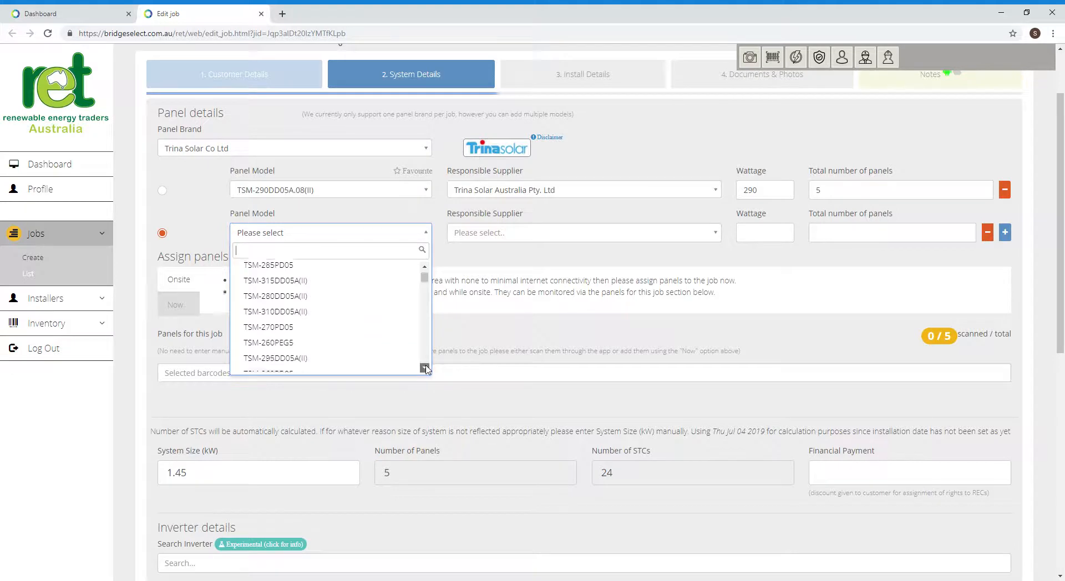
pyautogui.click(426, 369)
pyautogui.click(426, 369)
pyautogui.click(425, 369)
pyautogui.click(426, 369)
pyautogui.click(426, 369)
pyautogui.click(426, 369)
pyautogui.click(425, 369)
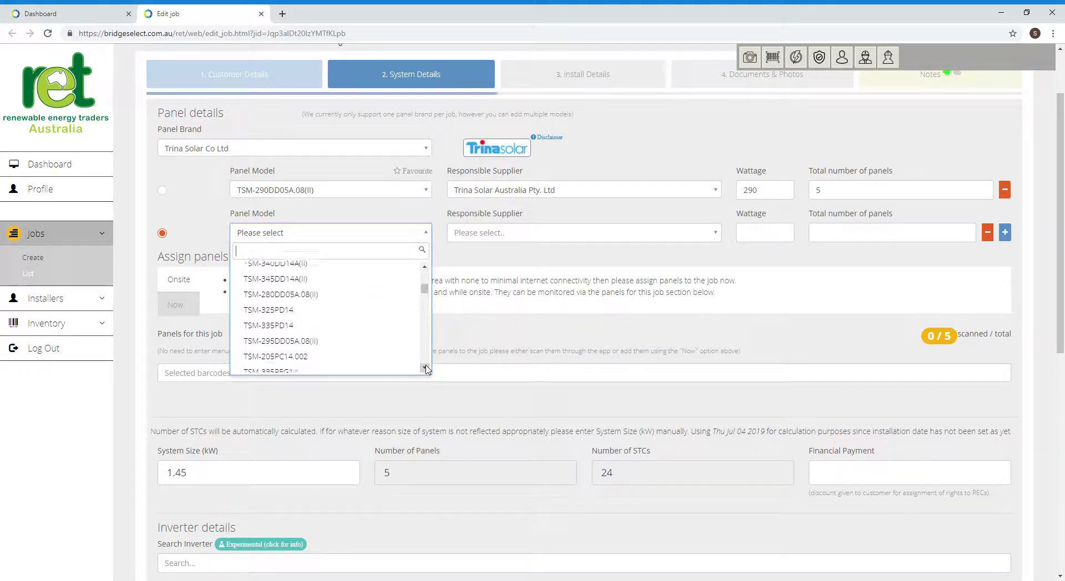
pyautogui.click(426, 369)
pyautogui.click(425, 369)
pyautogui.click(424, 267)
pyautogui.click(424, 267)
pyautogui.click(424, 268)
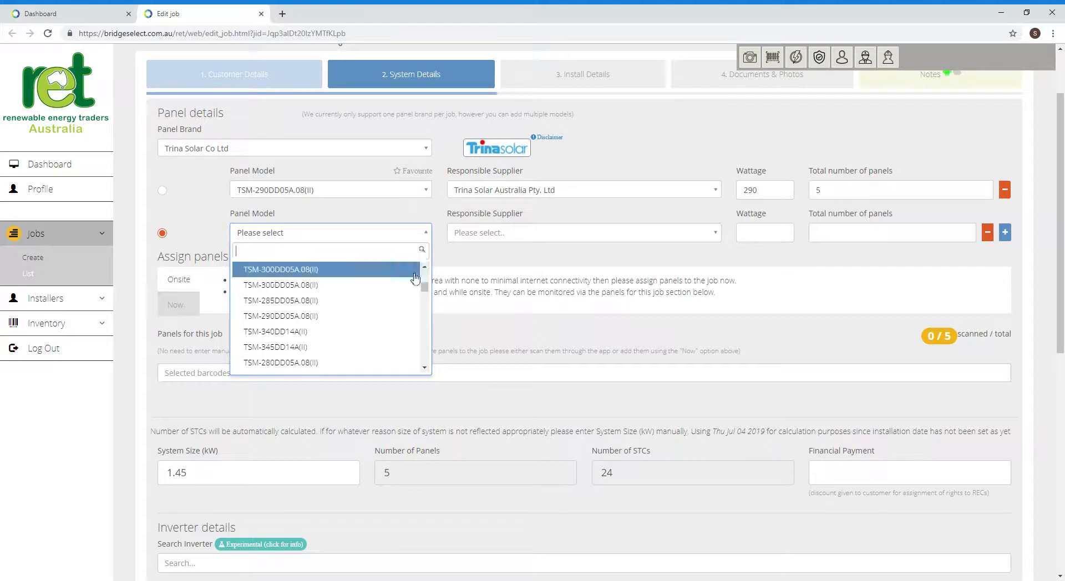
pyautogui.click(311, 317)
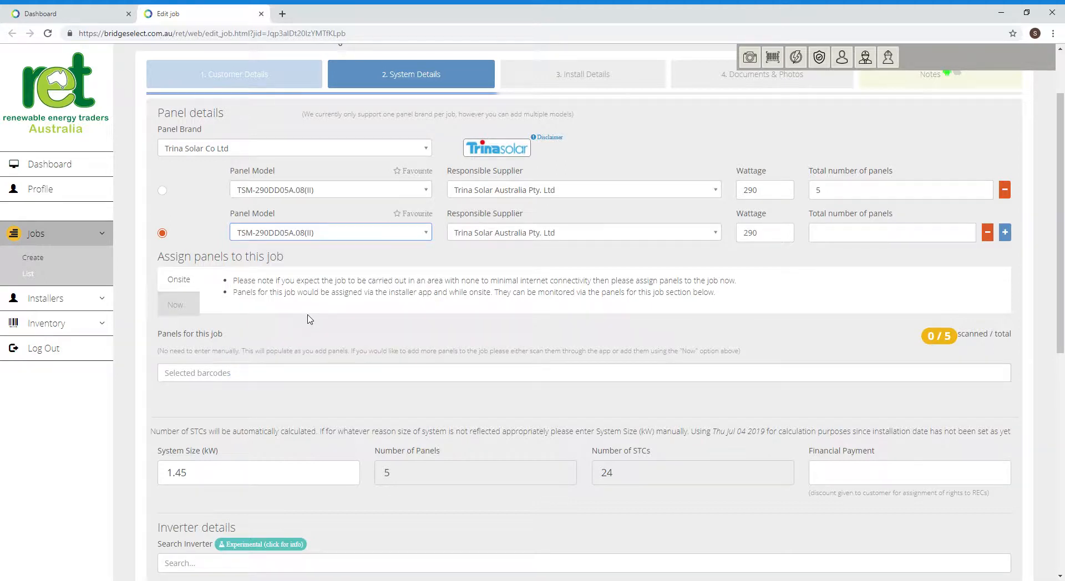
# - Switch the second row to TSM-285DD05A.08(II) and enter 5 panels
pyautogui.click(428, 235)
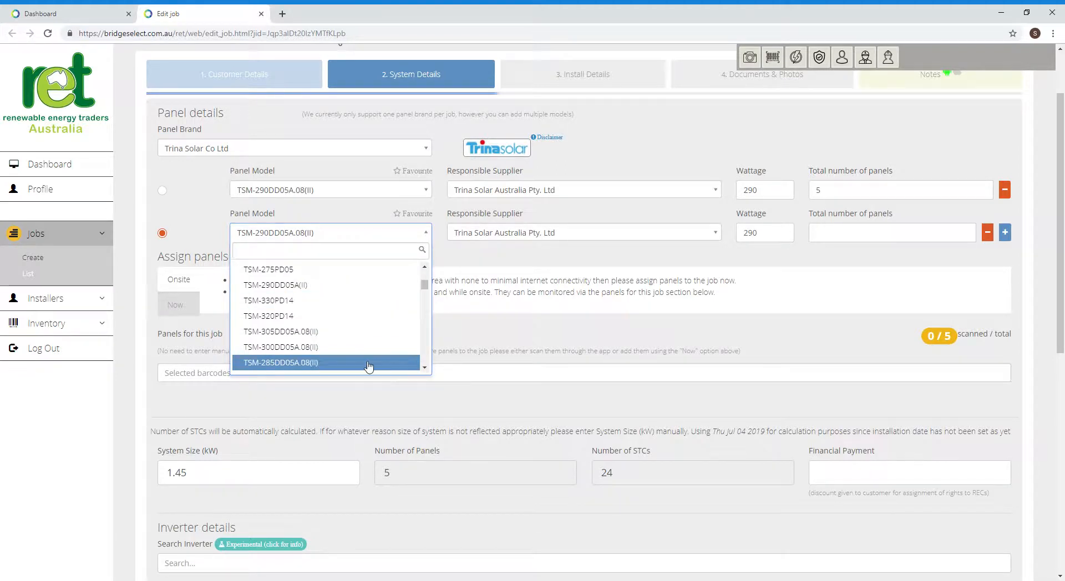
pyautogui.click(297, 364)
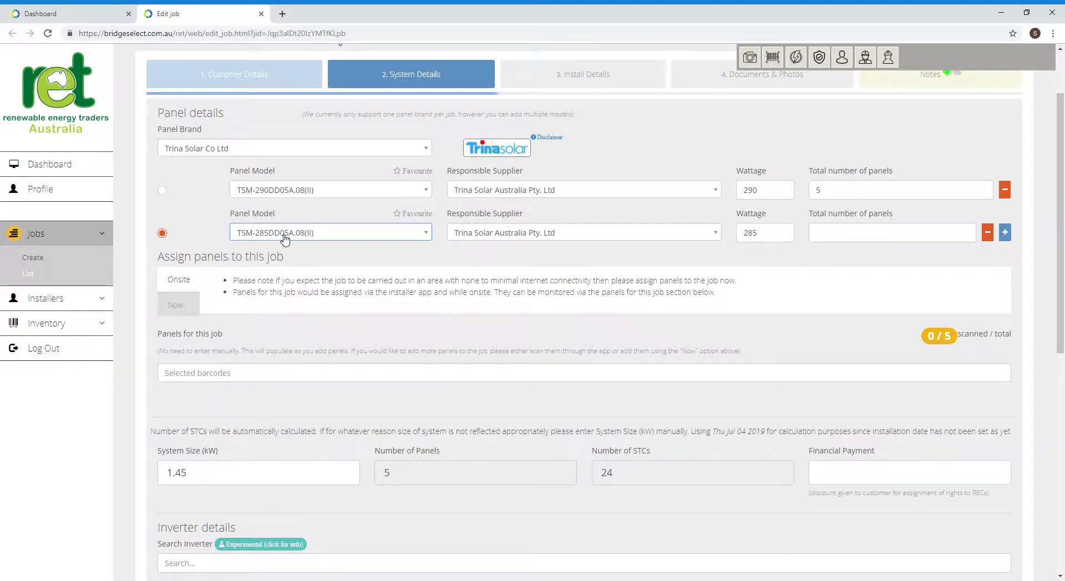
pyautogui.click(828, 234)
pyautogui.write('5')
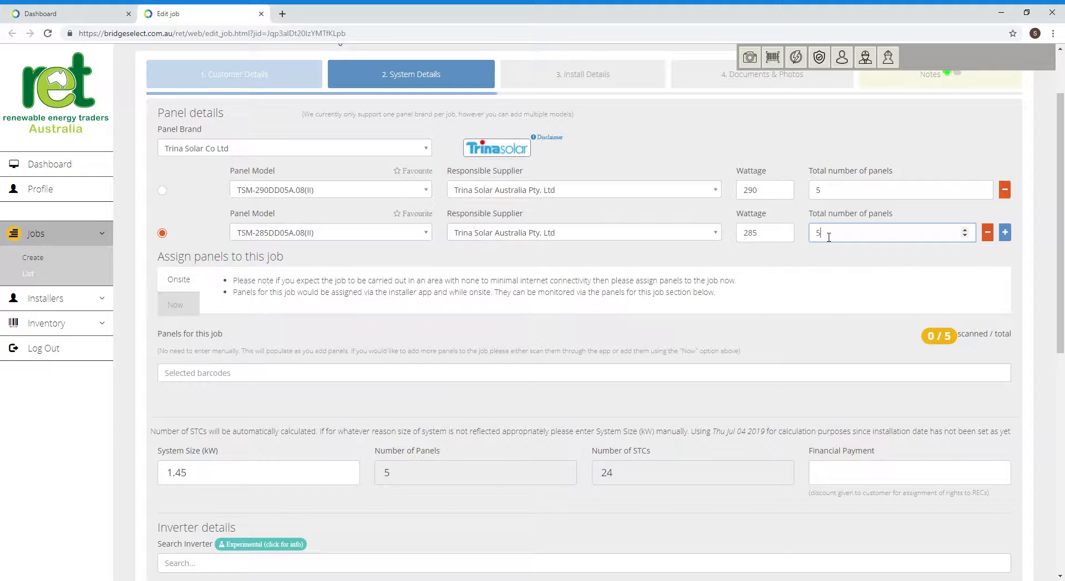
pyautogui.press('Tab')
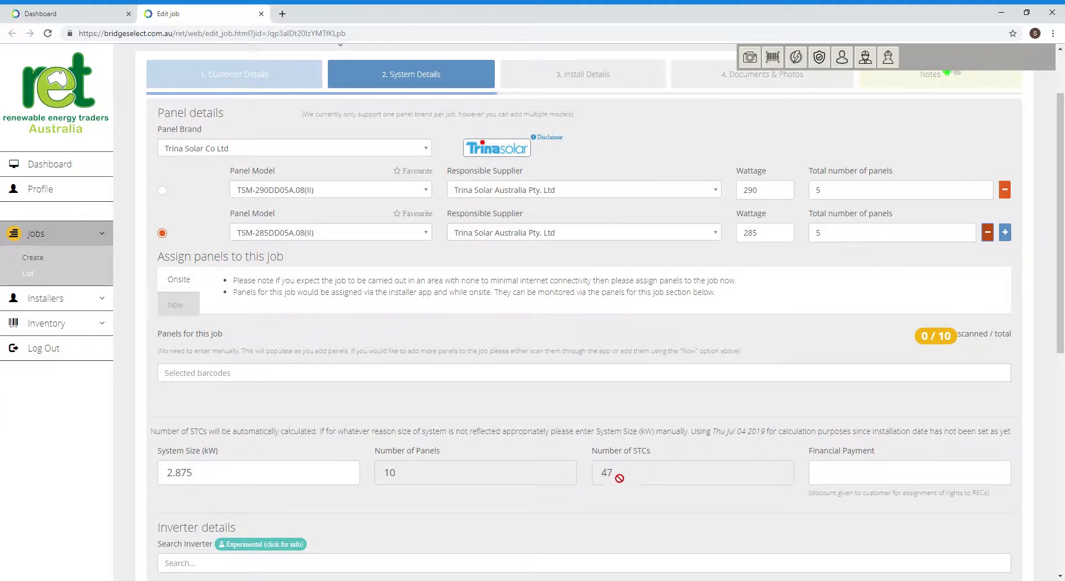
# - Remove the second panel row and raise the TSM-290DD05A.08(II) count to 10
pyautogui.click(988, 233)
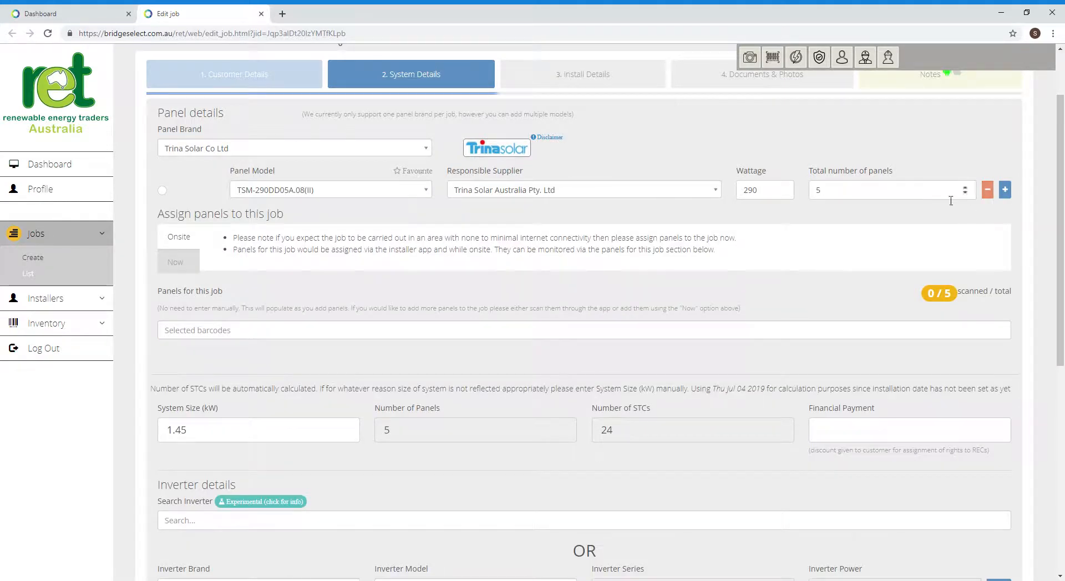
pyautogui.doubleClick(832, 190)
pyautogui.write('10')
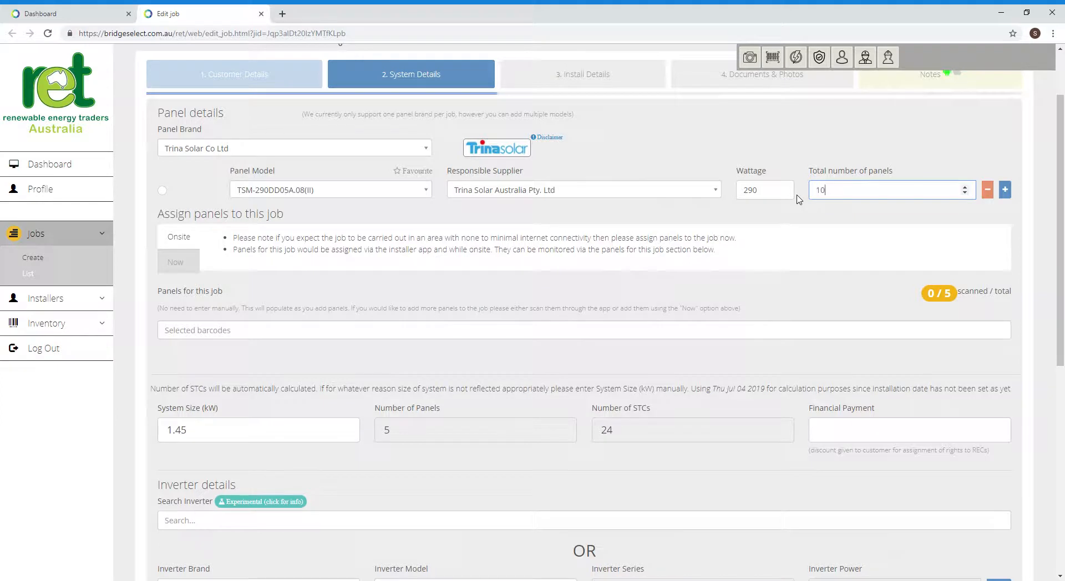
pyautogui.click(162, 248)
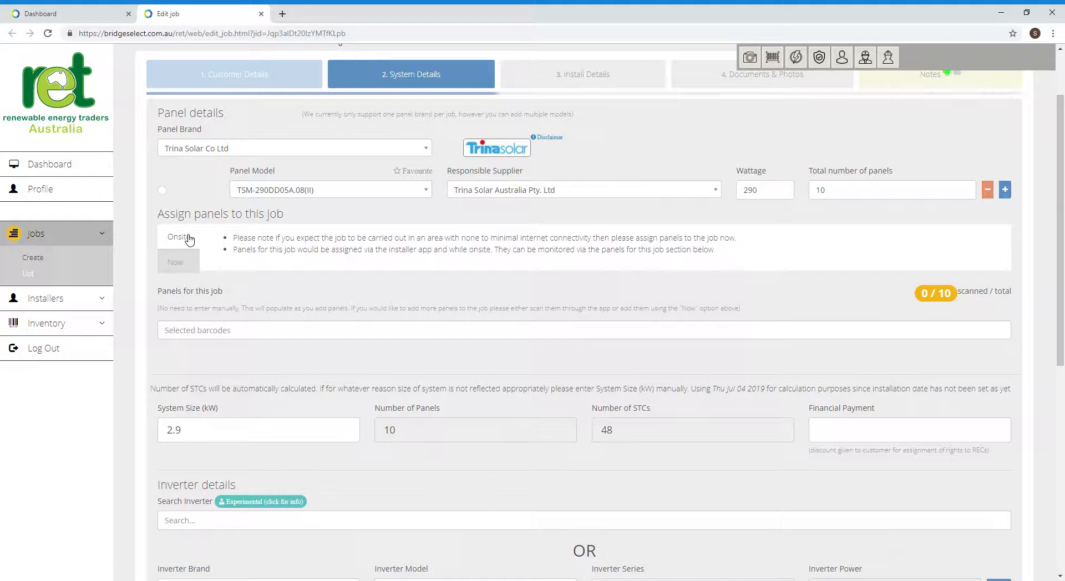
pyautogui.click(175, 262)
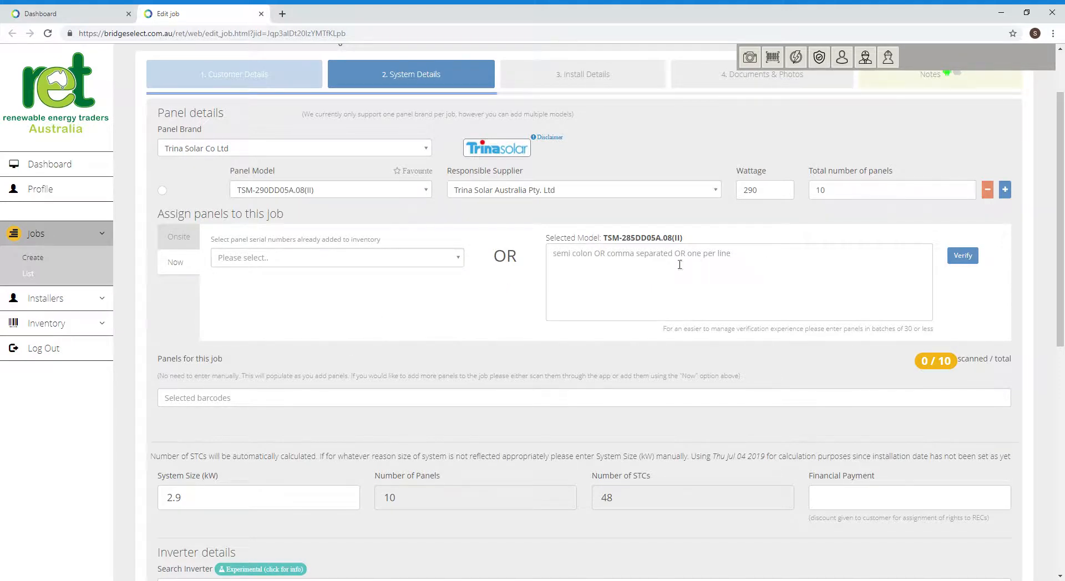
pyautogui.click(177, 239)
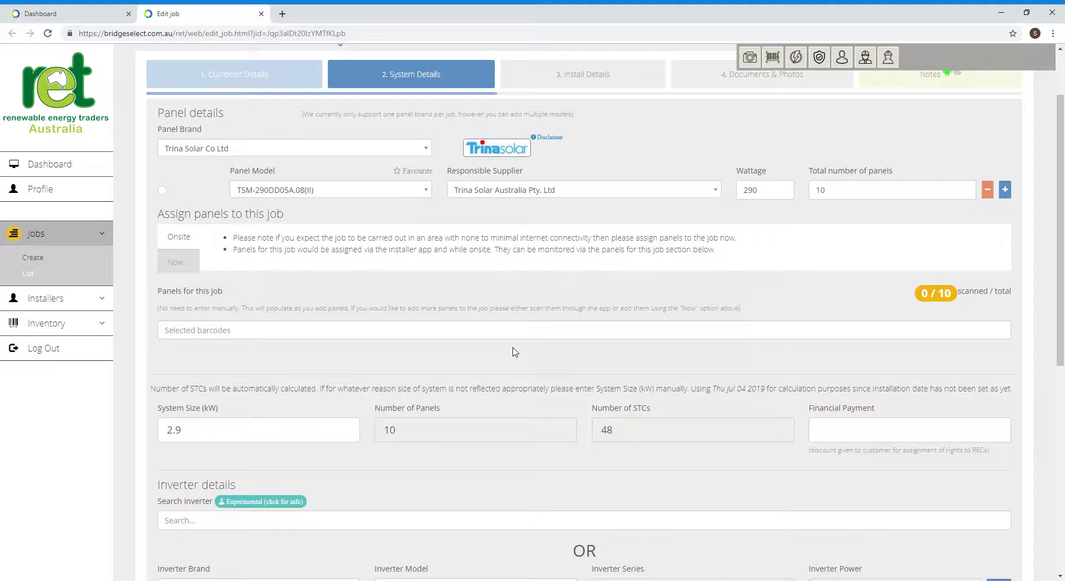
# - Enter 2000.00 as the job's Financial Payment
pyautogui.scroll(-4, 516, 352)
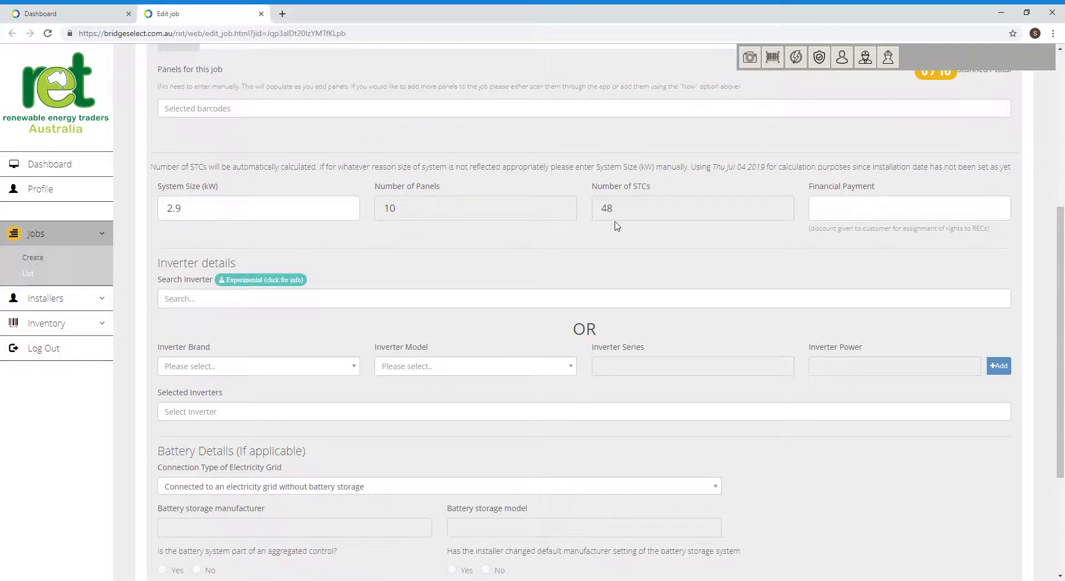
pyautogui.click(828, 212)
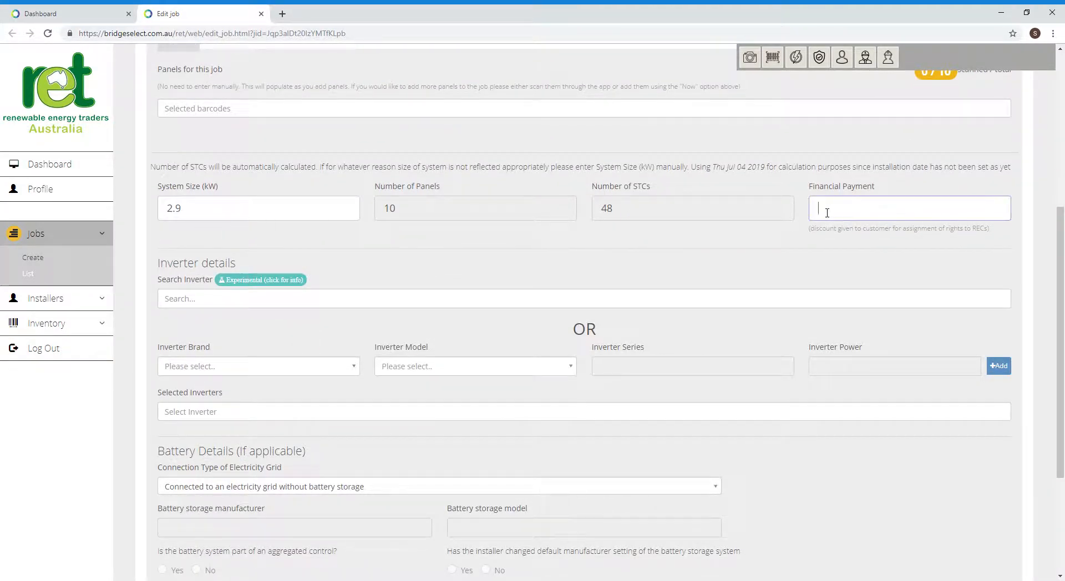
pyautogui.write('2000.00')
pyautogui.press('Tab')
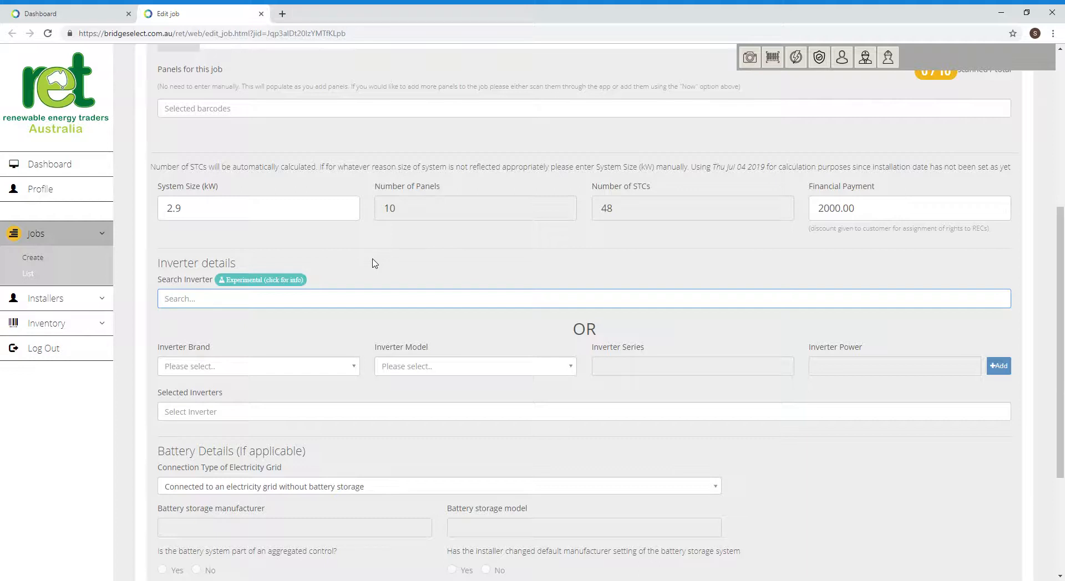
# - Choose Fronius International GmbH as the inverter brand and Symo 5.0-3-M as the model
pyautogui.click(257, 372)
pyautogui.write('f')
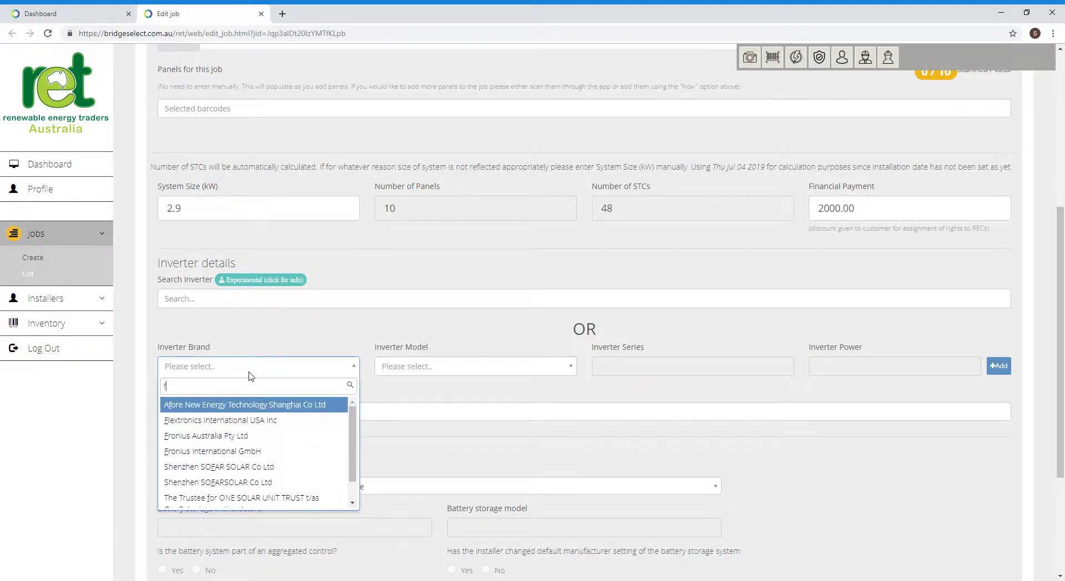
pyautogui.write('r')
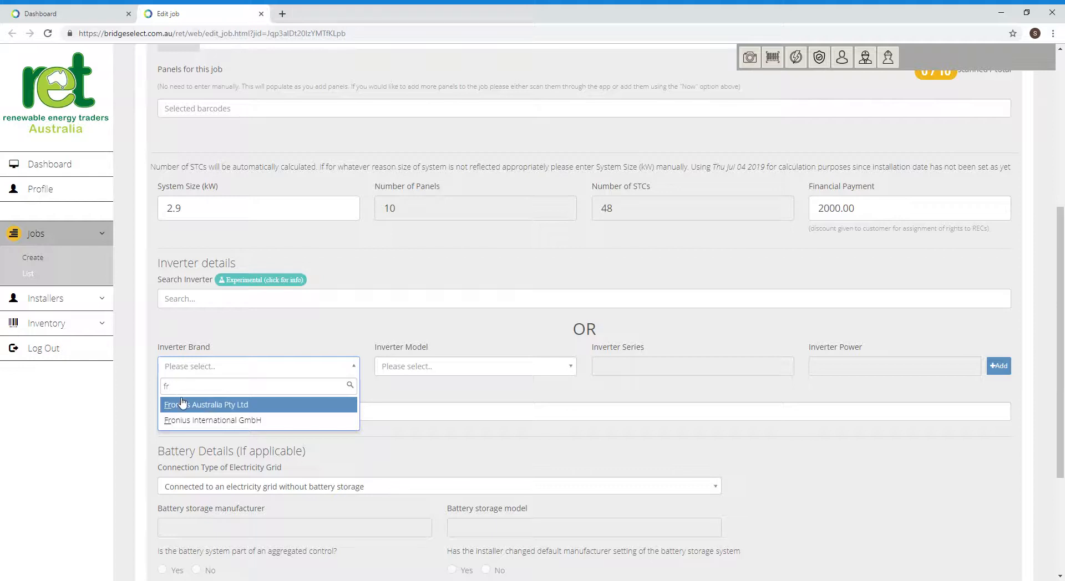
pyautogui.press('BackSpace')
pyautogui.press('BackSpace')
pyautogui.write('sma')
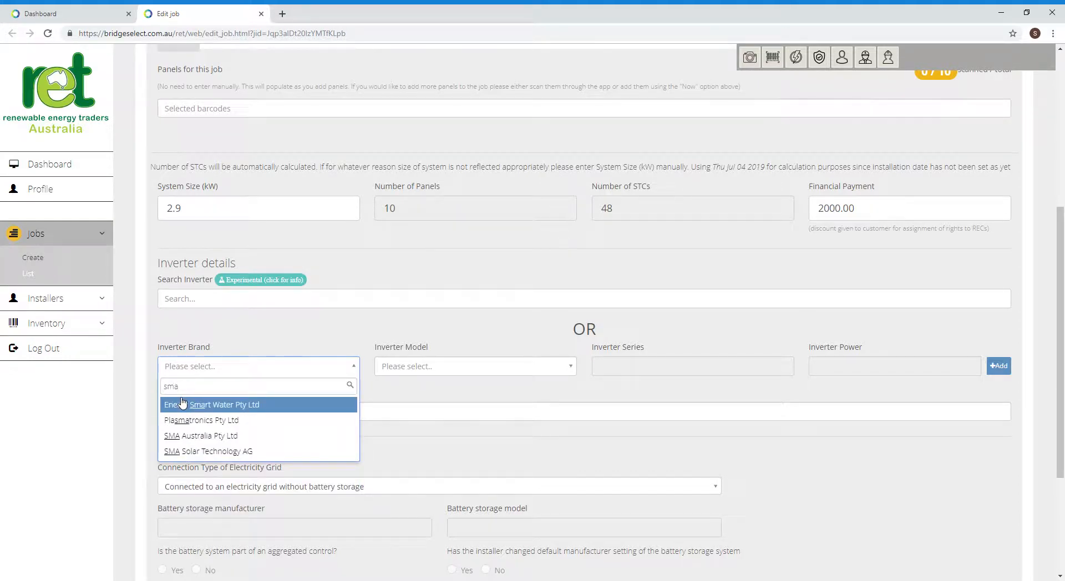
pyautogui.click(235, 451)
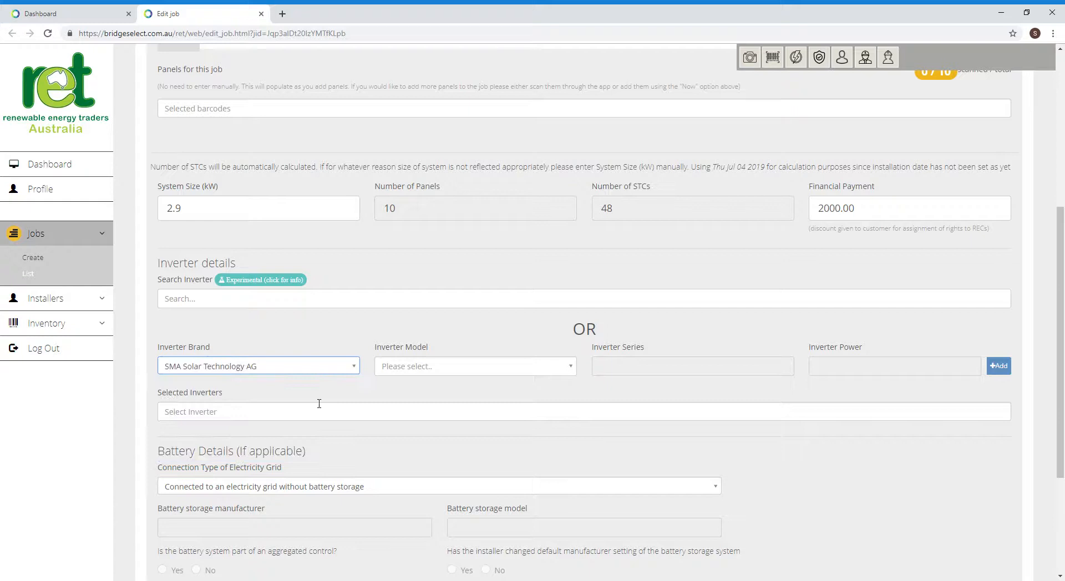
pyautogui.click(277, 369)
pyautogui.write('fro')
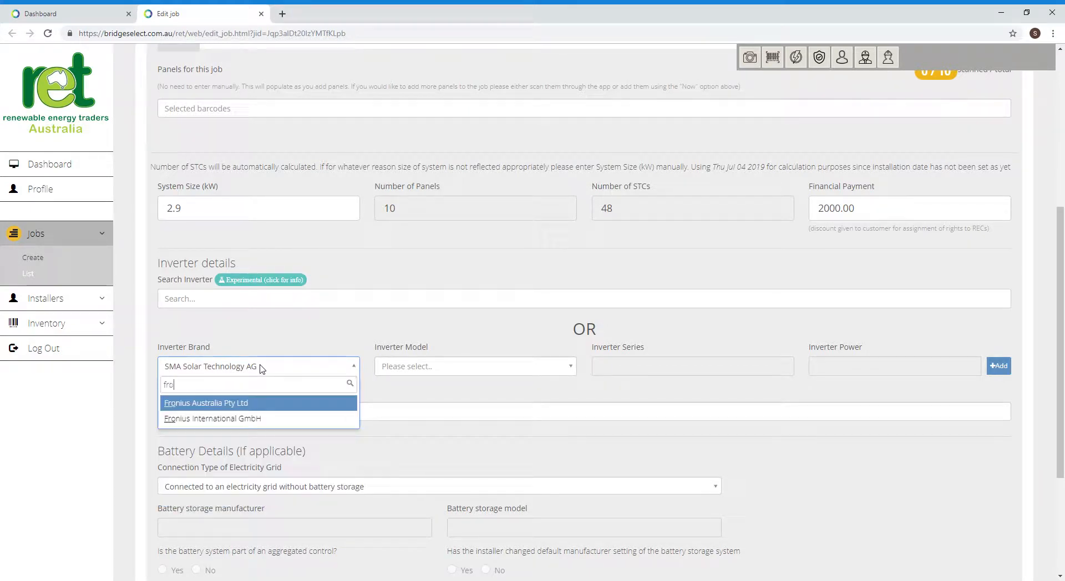
pyautogui.write('nius')
pyautogui.click(262, 419)
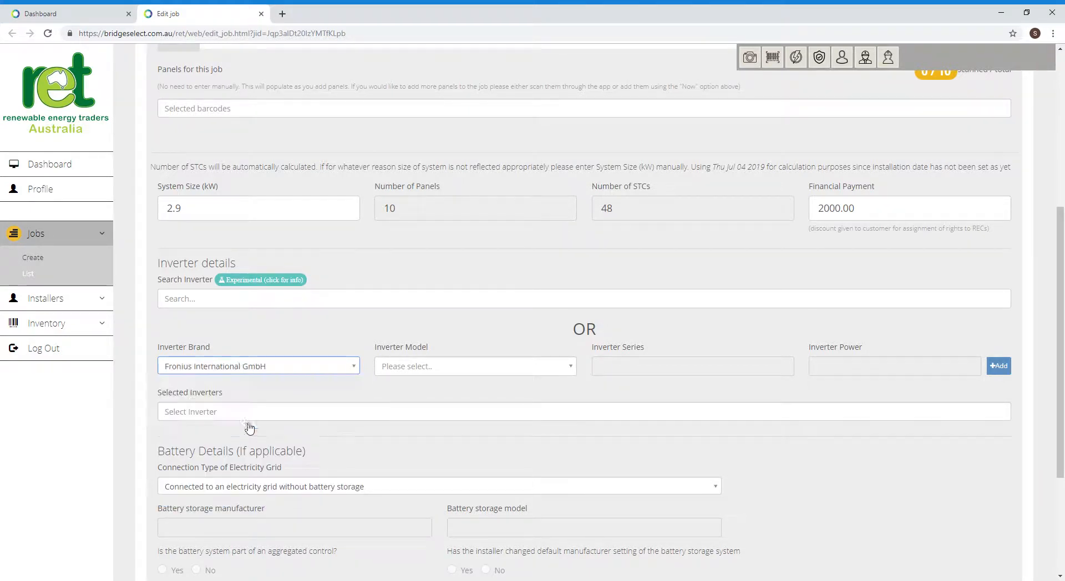
pyautogui.click(506, 368)
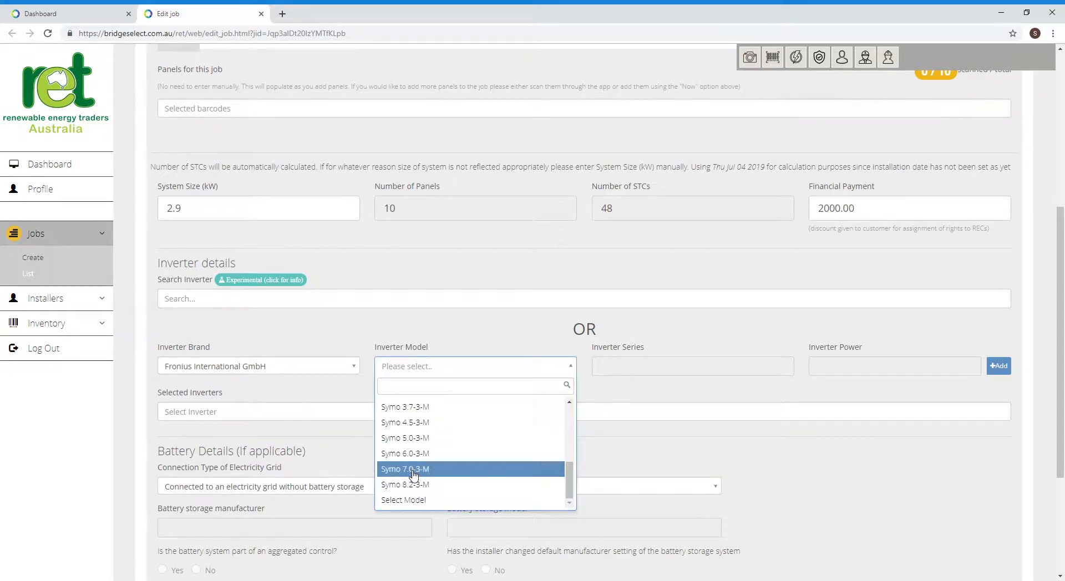
pyautogui.click(414, 438)
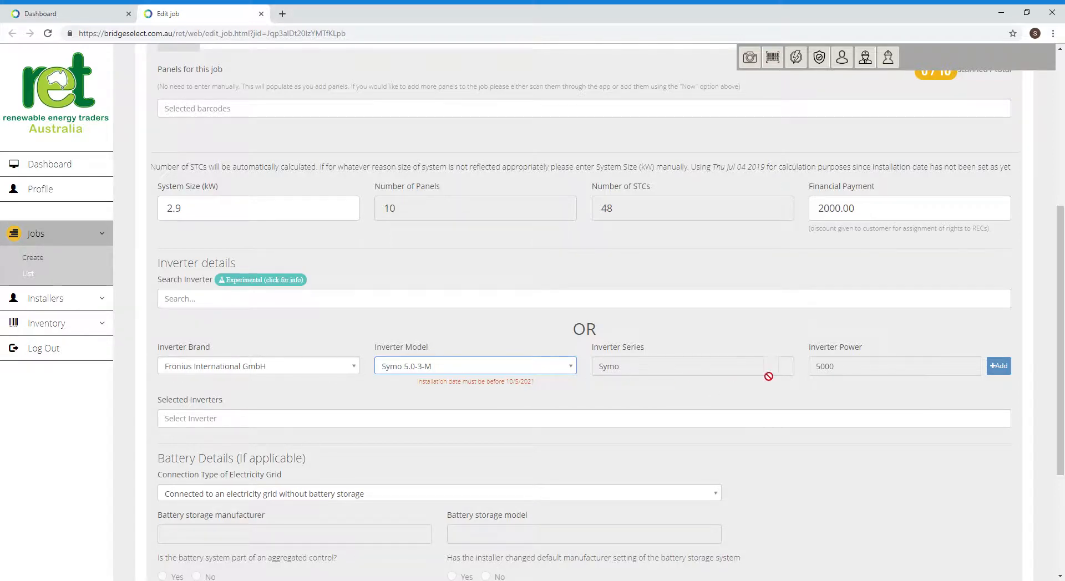
# - Add Symo 5.0-3-M inverters, removing a duplicate entry and a mistakenly added Symo 3.0-3-M
pyautogui.click(1003, 369)
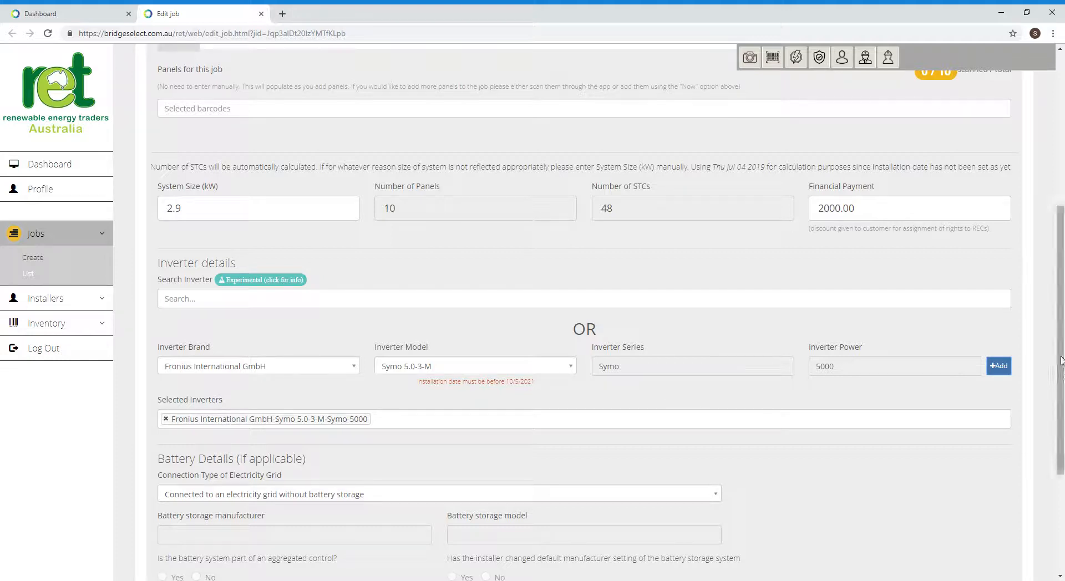
pyautogui.click(1000, 369)
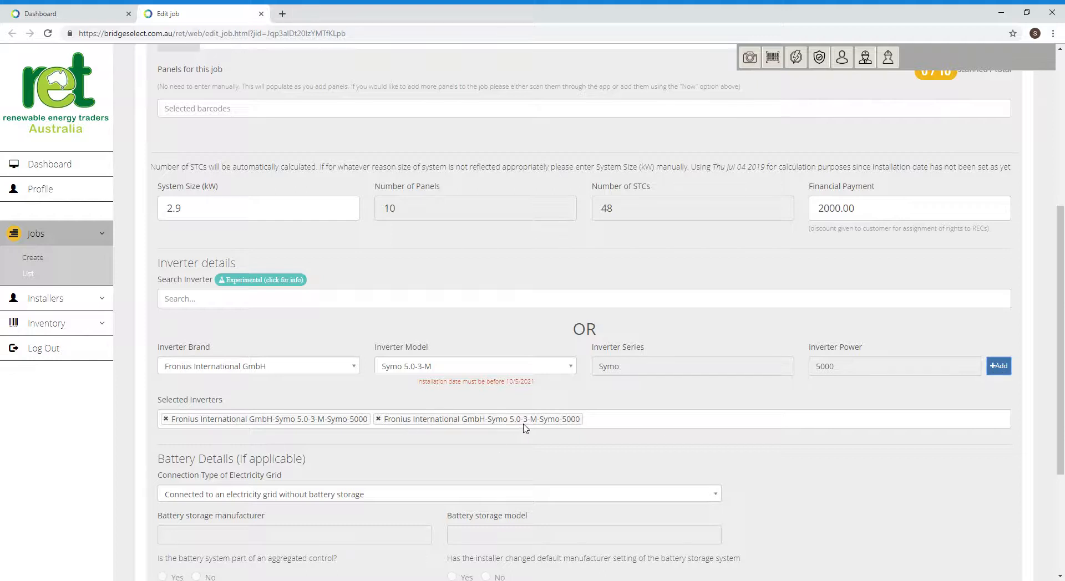
pyautogui.click(379, 420)
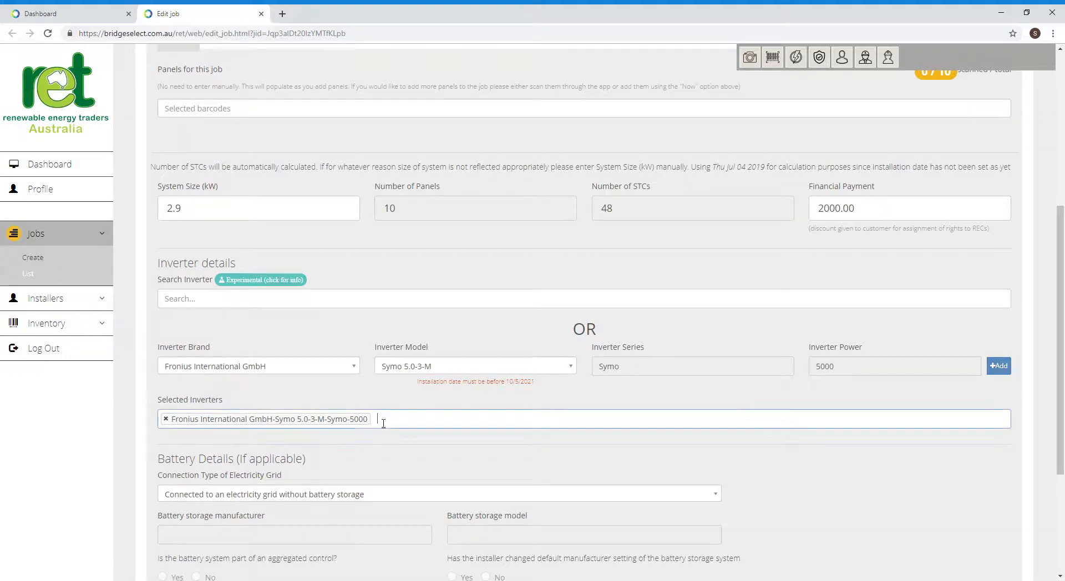
pyautogui.click(570, 367)
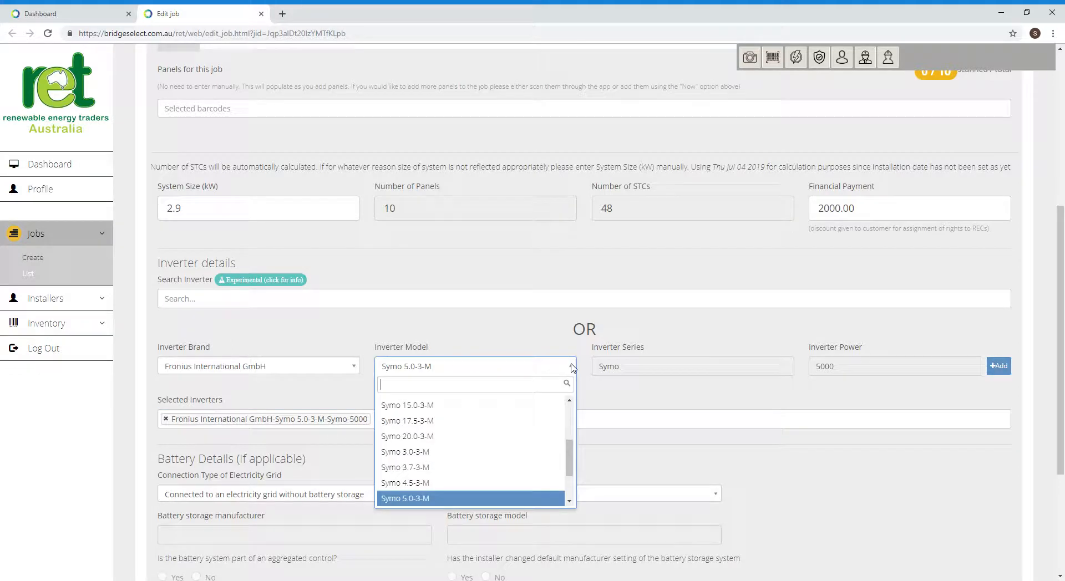
pyautogui.click(418, 452)
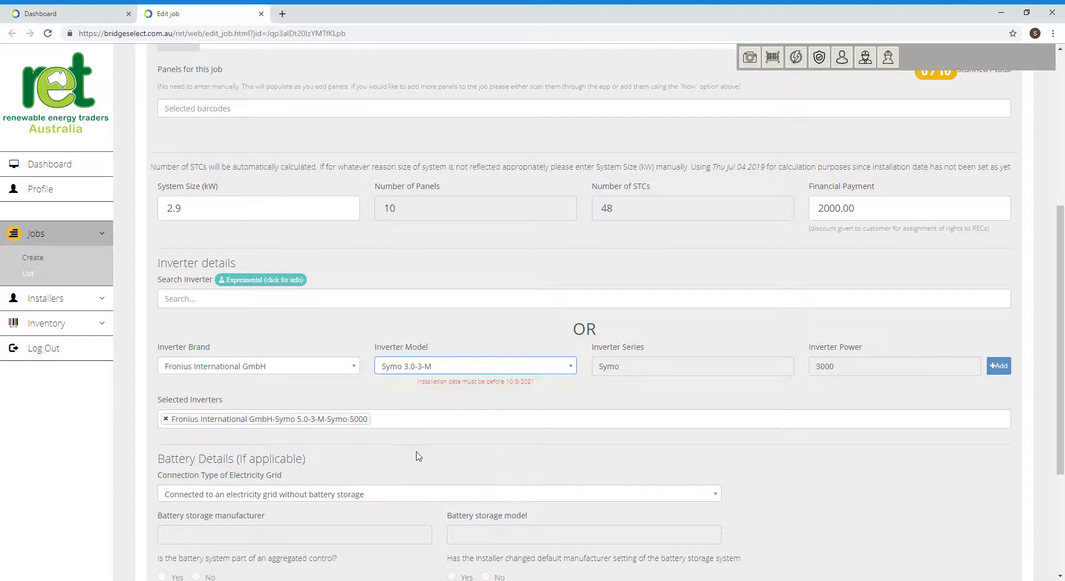
pyautogui.click(999, 366)
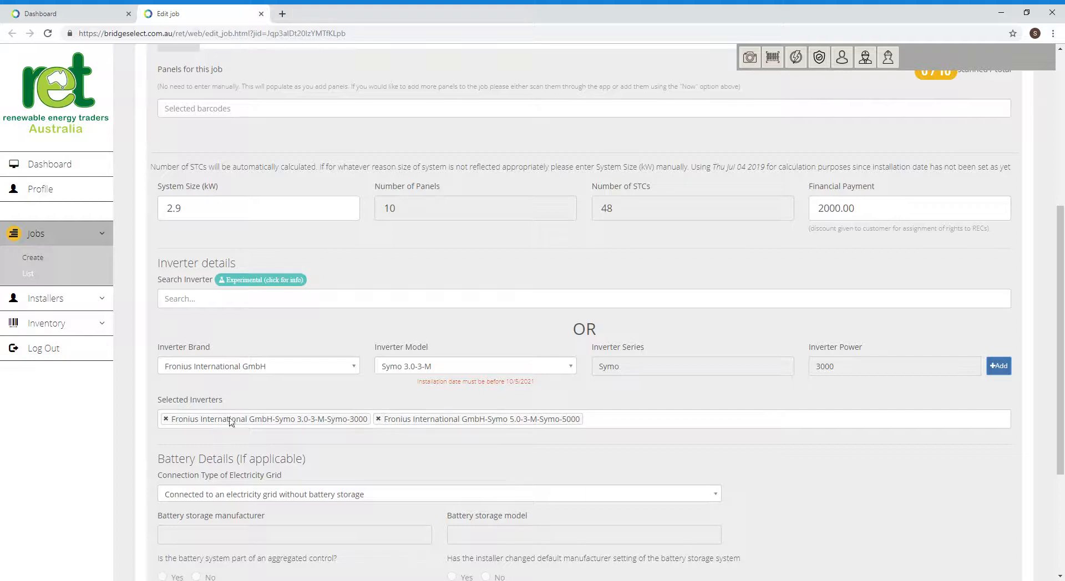
pyautogui.click(166, 420)
pyautogui.click(165, 420)
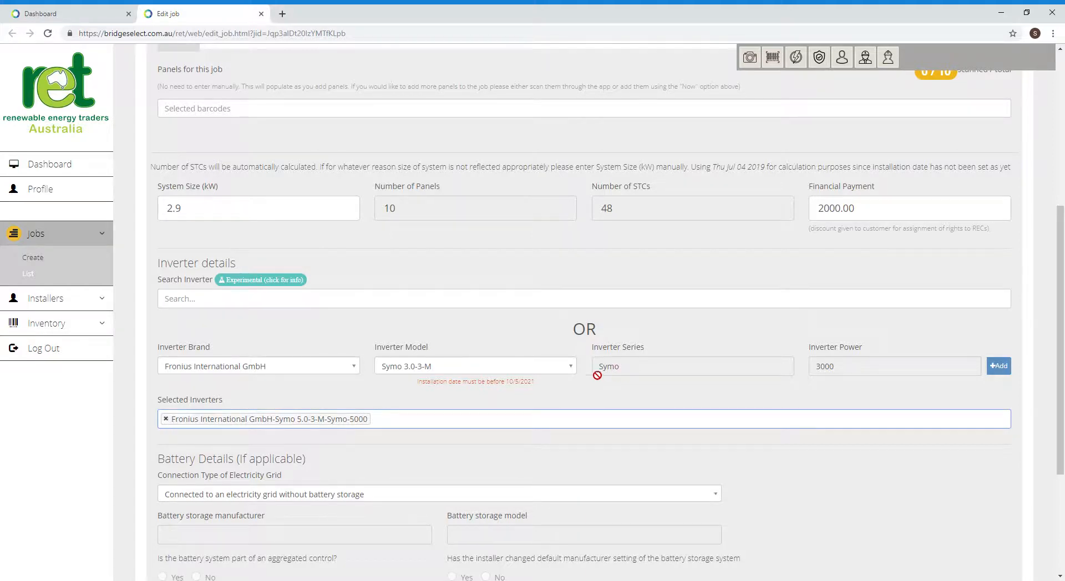
# - Reselect Symo 5.0-3-M and add it again so two are listed
pyautogui.click(571, 367)
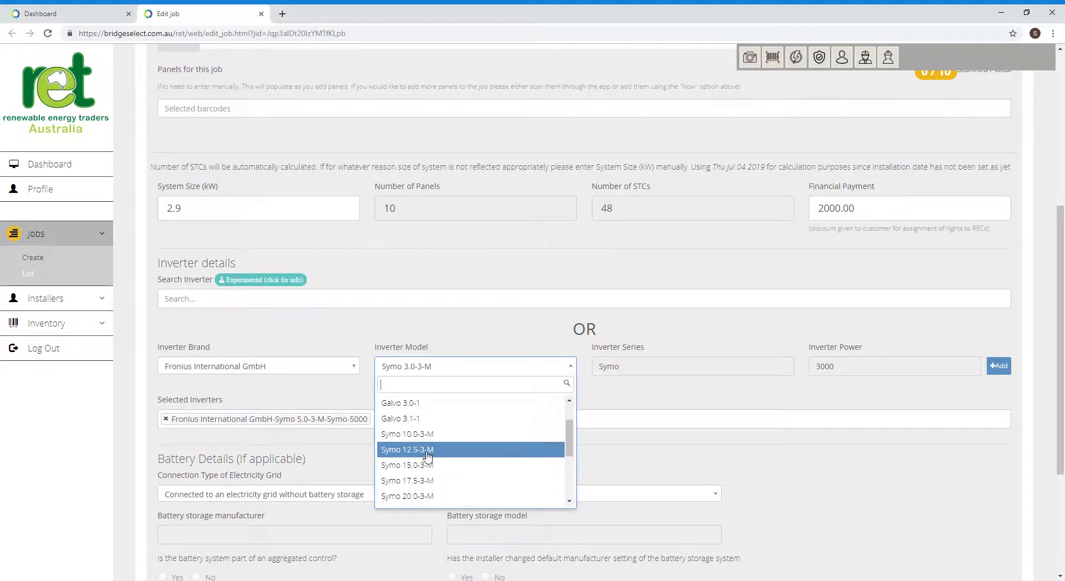
pyautogui.scroll(1, 428, 452)
pyautogui.scroll(-5, 428, 452)
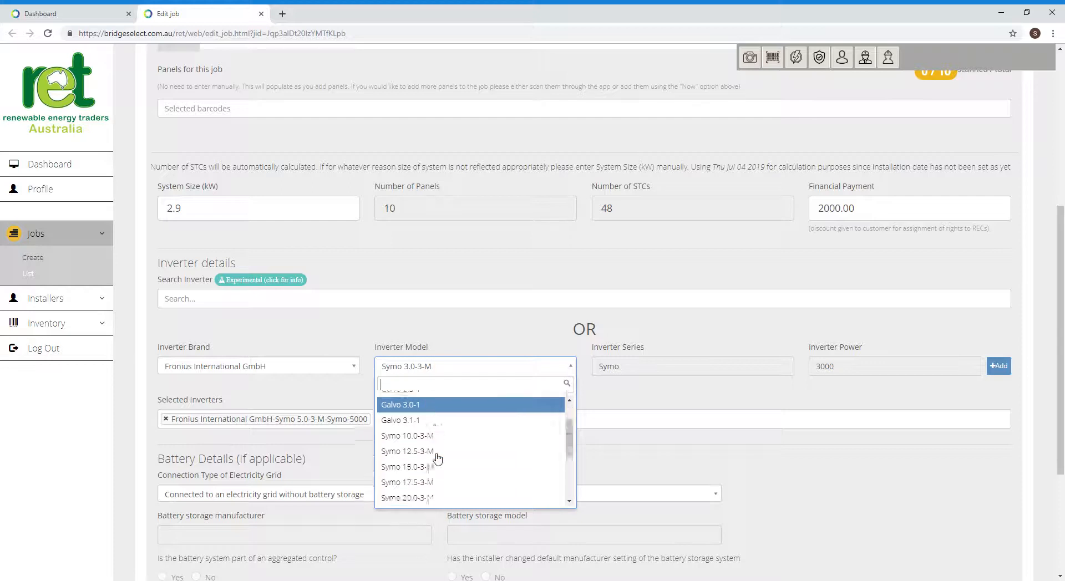
pyautogui.click(422, 443)
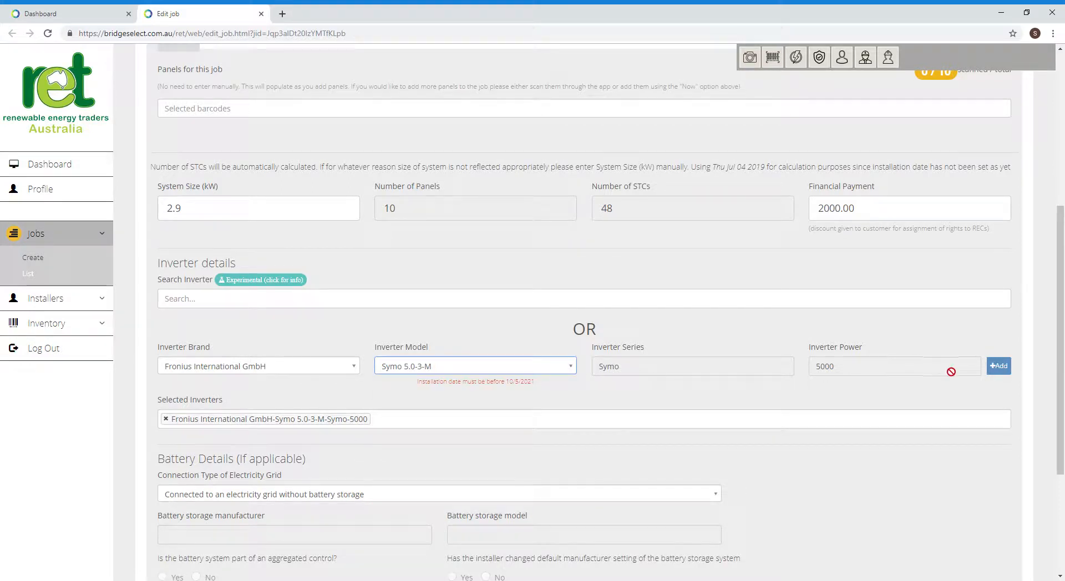
pyautogui.click(999, 366)
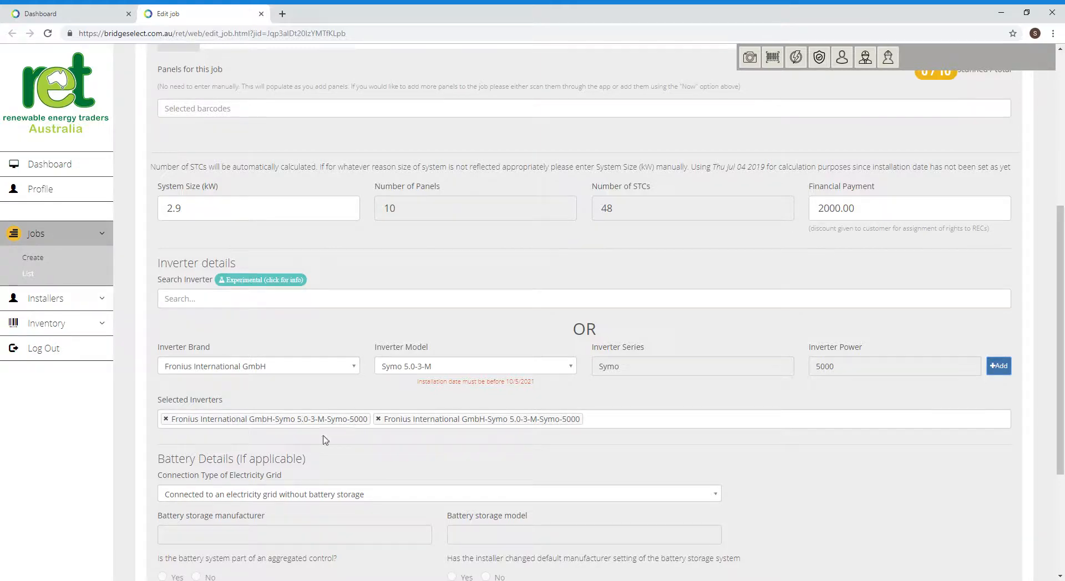
# - Keep the connection without battery storage and set the system type to S.G.U. - Solar (Deemed)
pyautogui.scroll(-3, 341, 442)
pyautogui.click(267, 329)
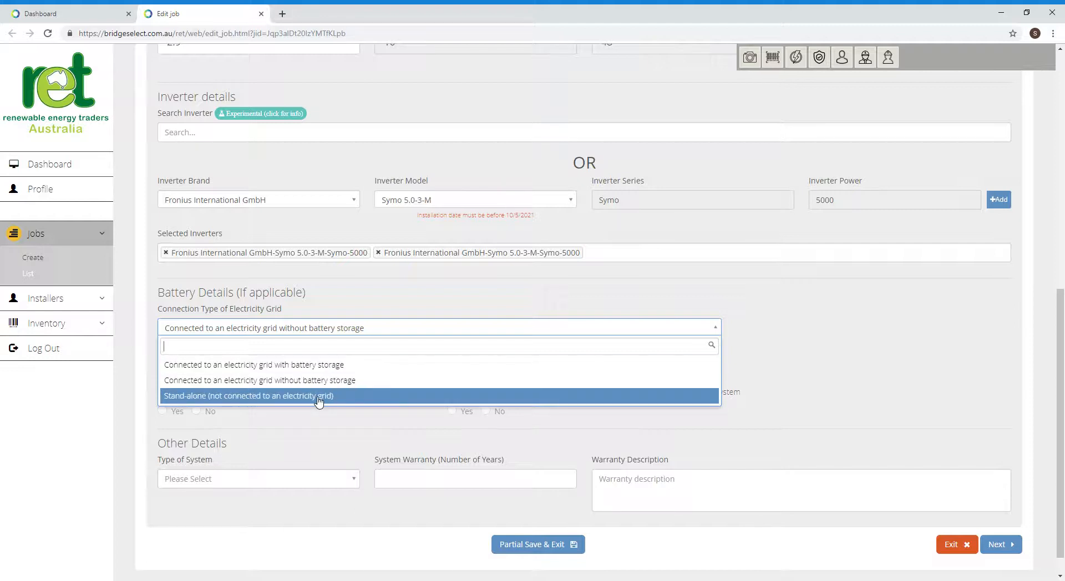
pyautogui.click(324, 381)
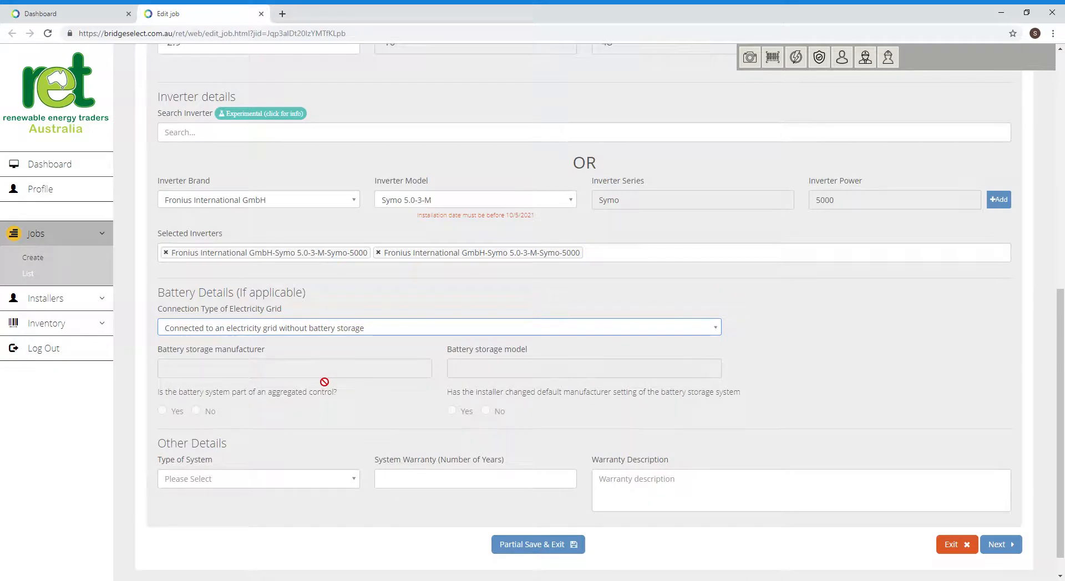
pyautogui.click(222, 479)
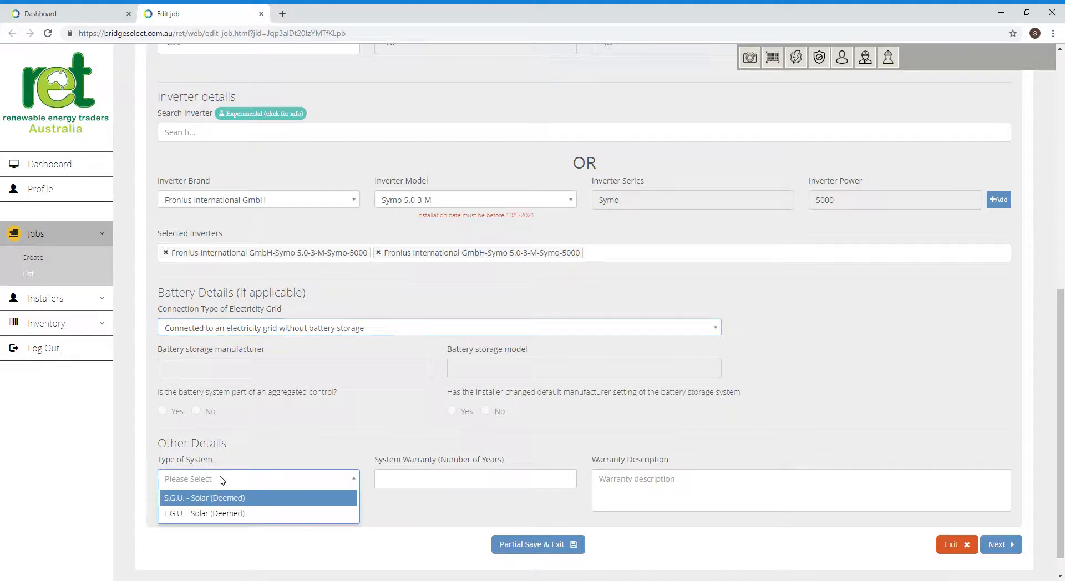
pyautogui.click(201, 498)
# - Enter a 10-year system warranty and continue to the next step
pyautogui.click(417, 487)
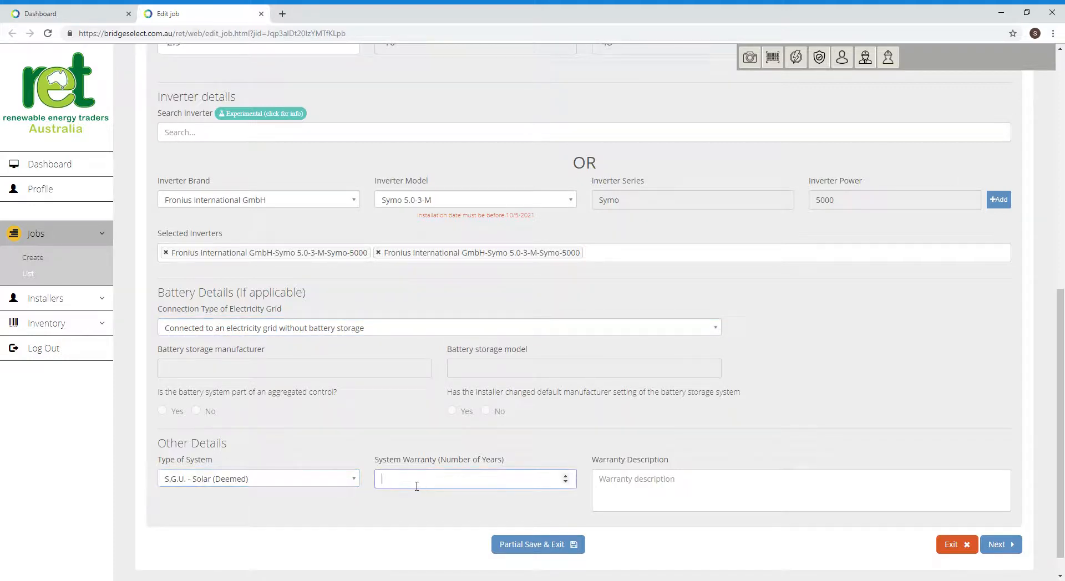
pyautogui.write('10')
pyautogui.scroll(5, 696, 486)
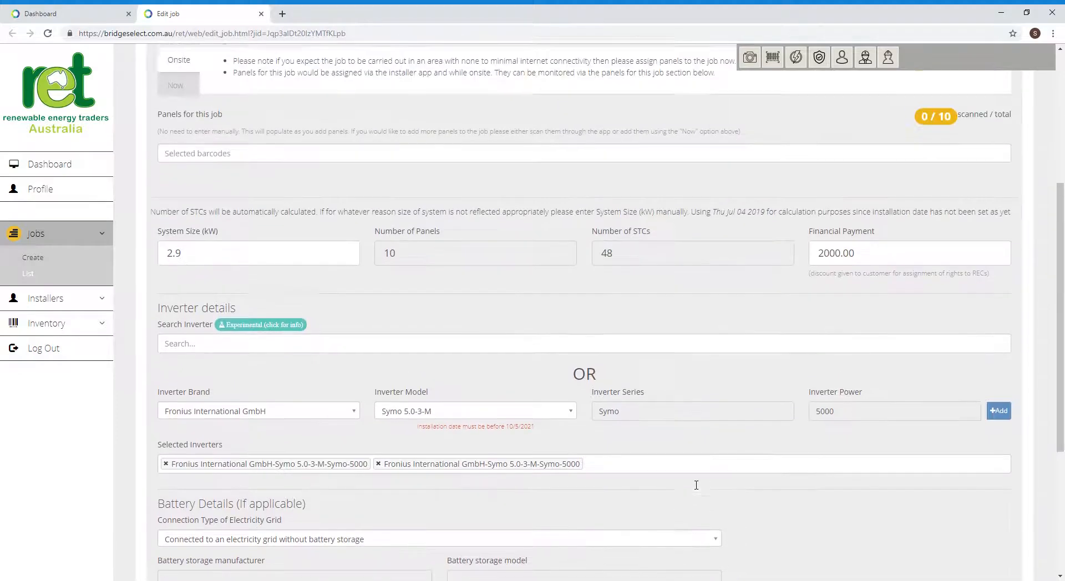
pyautogui.scroll(-6, 695, 484)
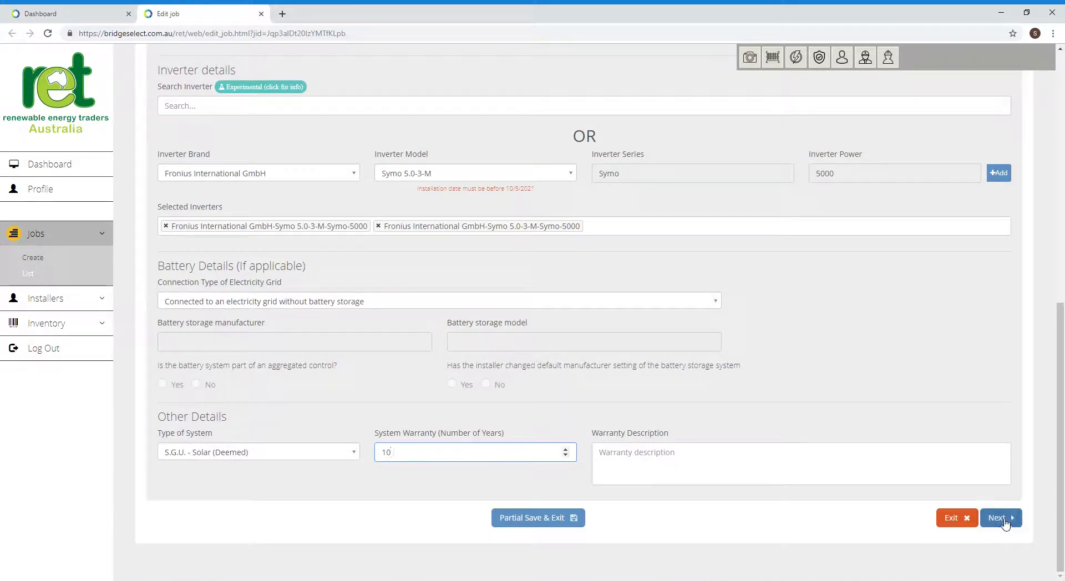
pyautogui.click(1003, 519)
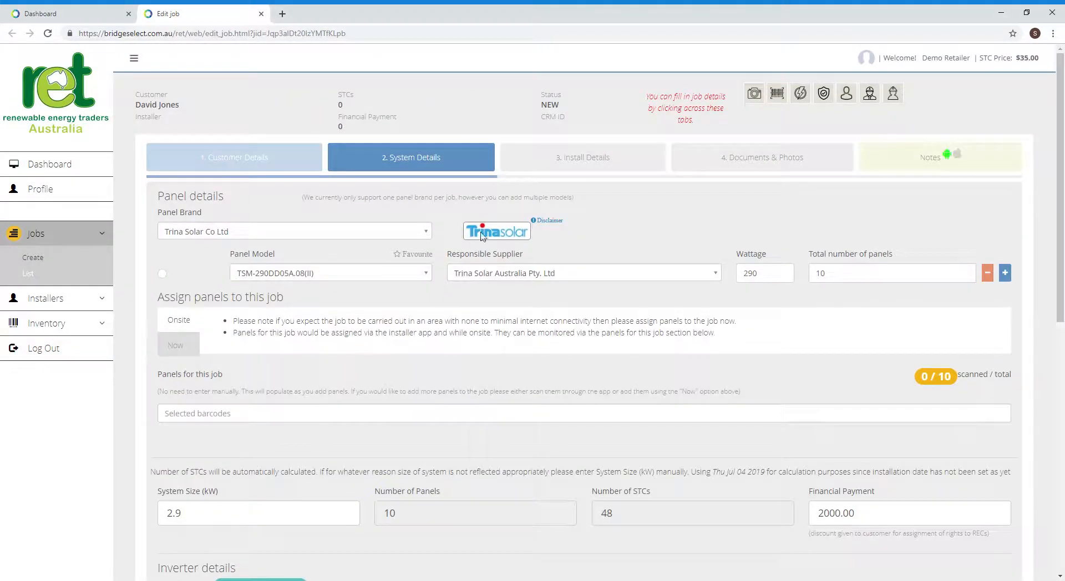
# - Go to the job's '3. Install Details' section
pyautogui.click(574, 159)
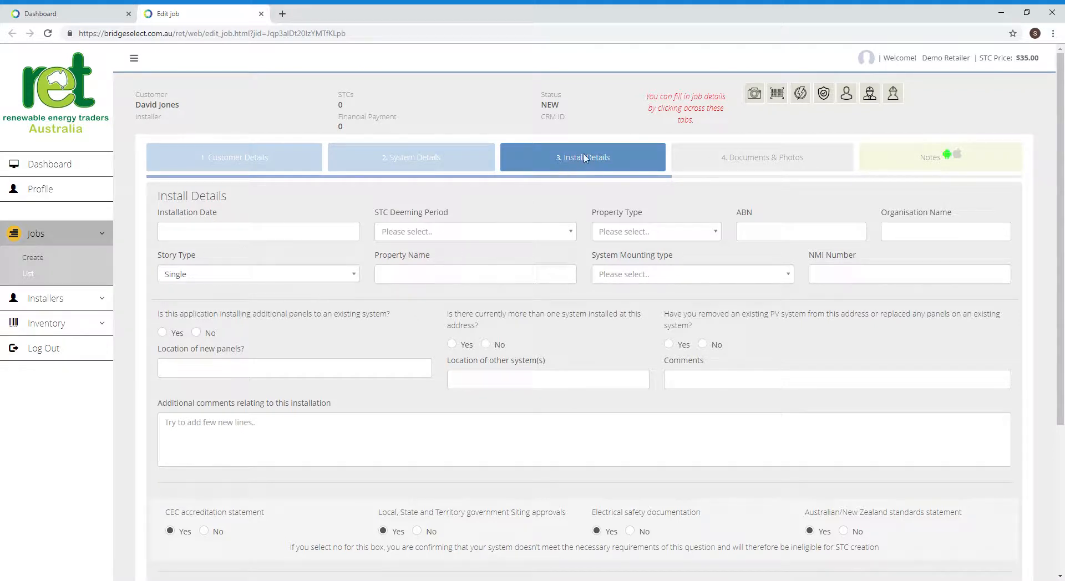
# - Set the installation date to 04/07/2019 and the property type to Residential
pyautogui.click(231, 232)
pyautogui.click(247, 285)
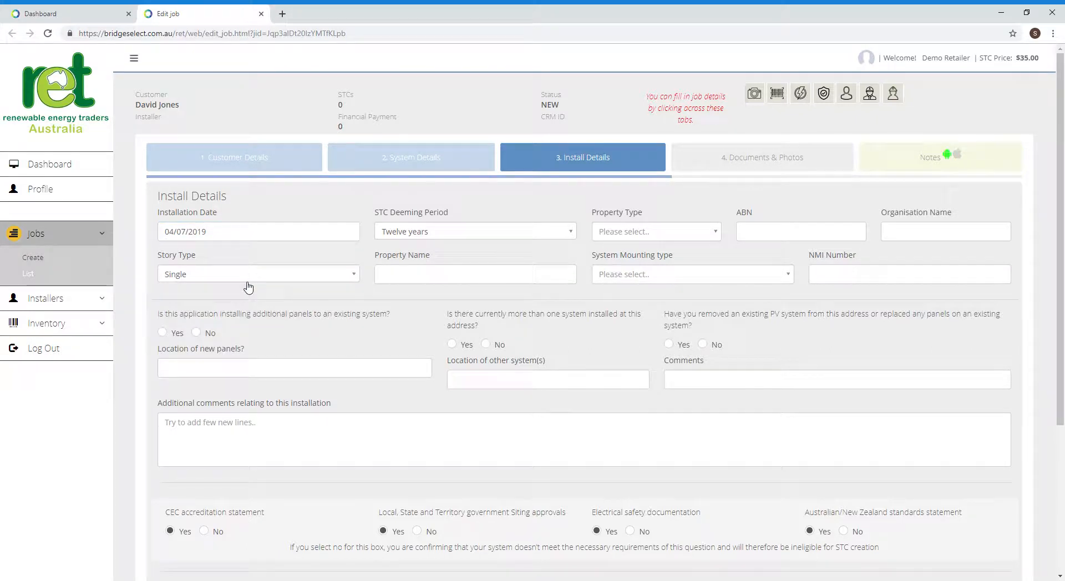
pyautogui.click(230, 233)
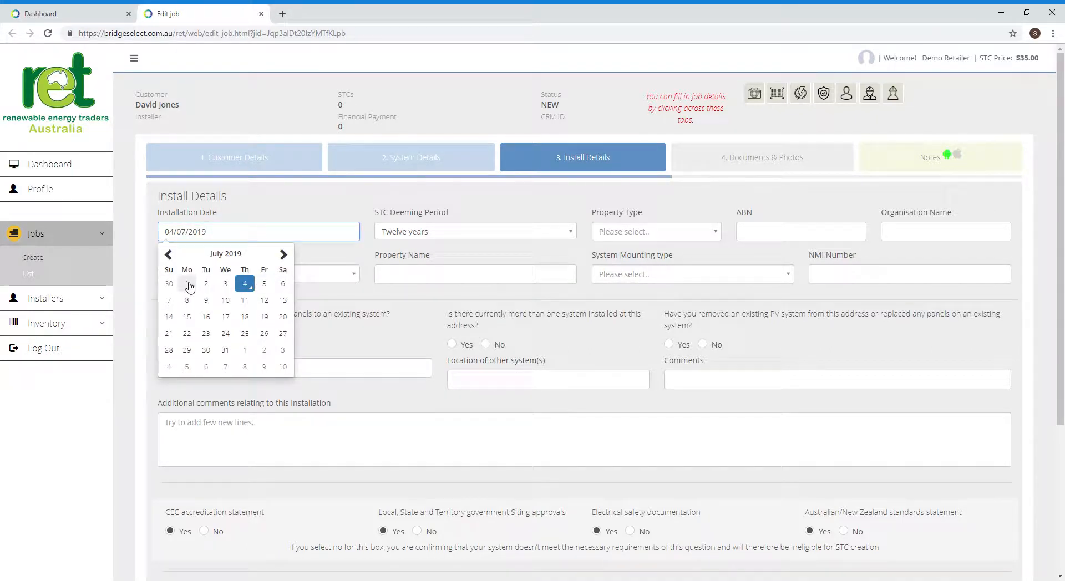
pyautogui.click(188, 285)
pyautogui.click(263, 244)
pyautogui.click(247, 284)
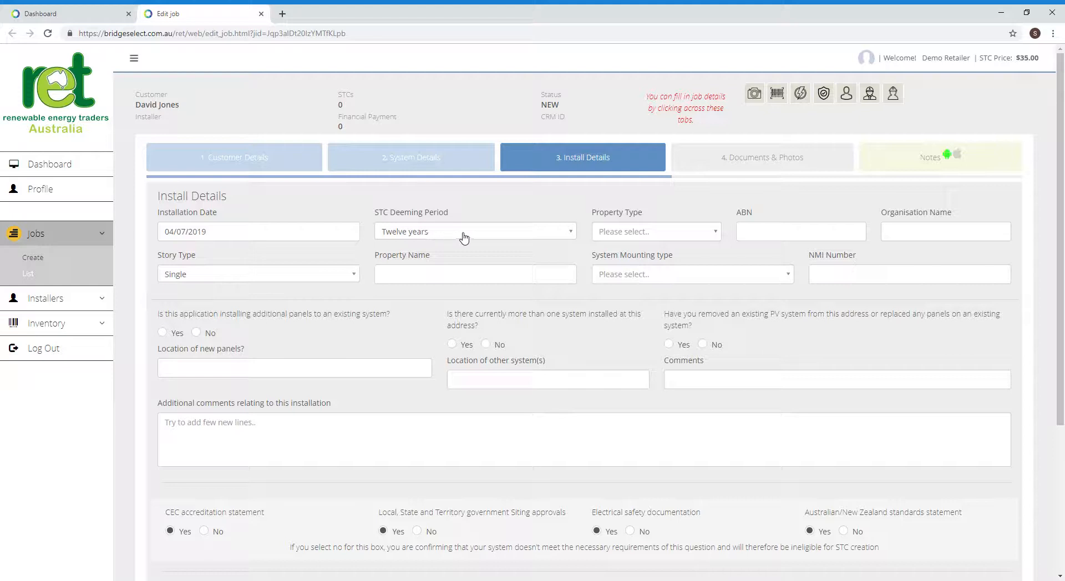
pyautogui.click(624, 235)
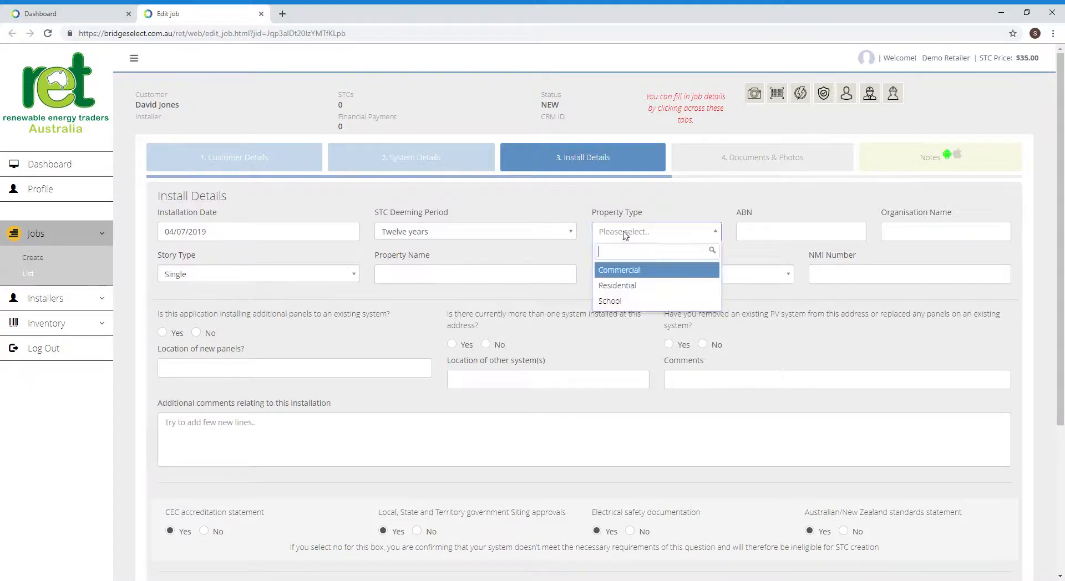
pyautogui.click(626, 287)
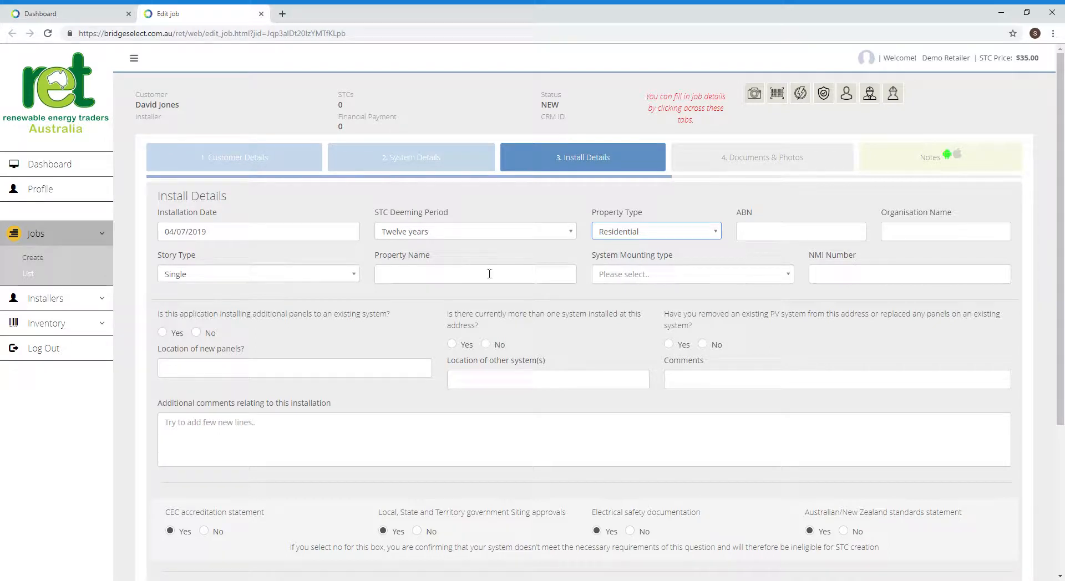
# - Keep the story type Single and set the system mounting type to Building or structure
pyautogui.click(190, 275)
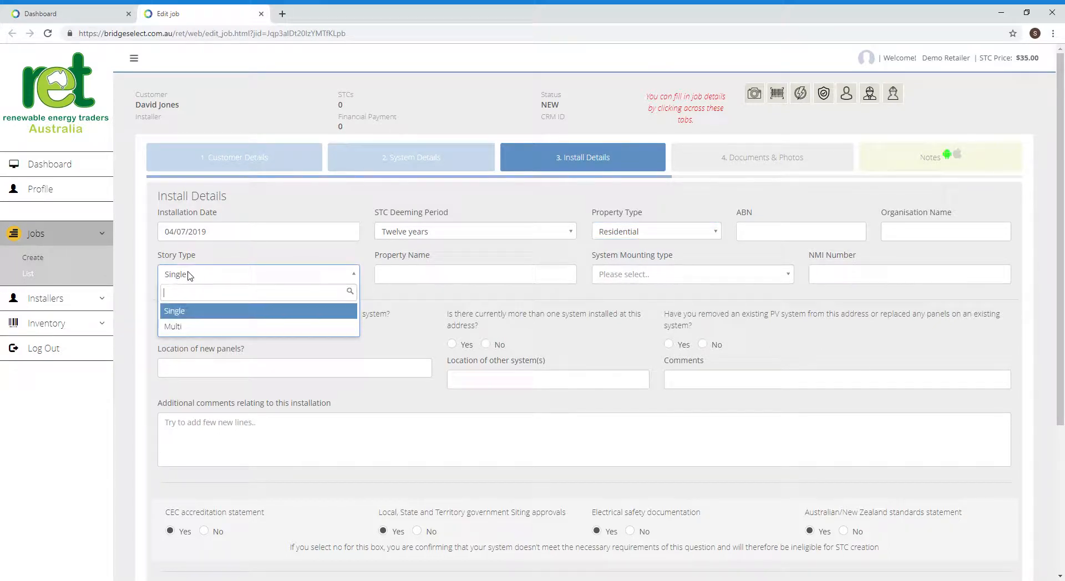
pyautogui.click(190, 275)
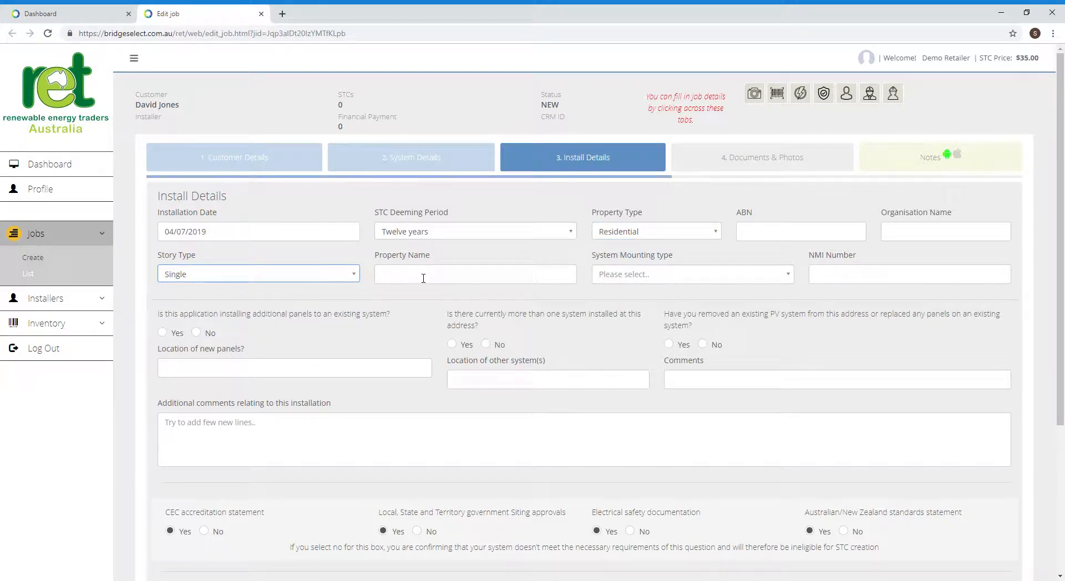
pyautogui.click(659, 275)
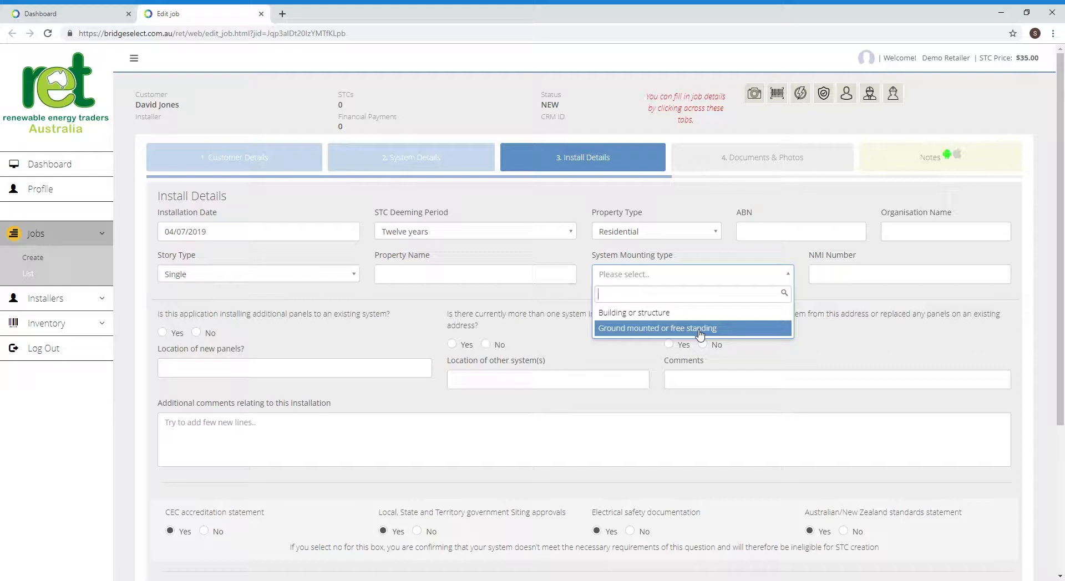
pyautogui.click(821, 276)
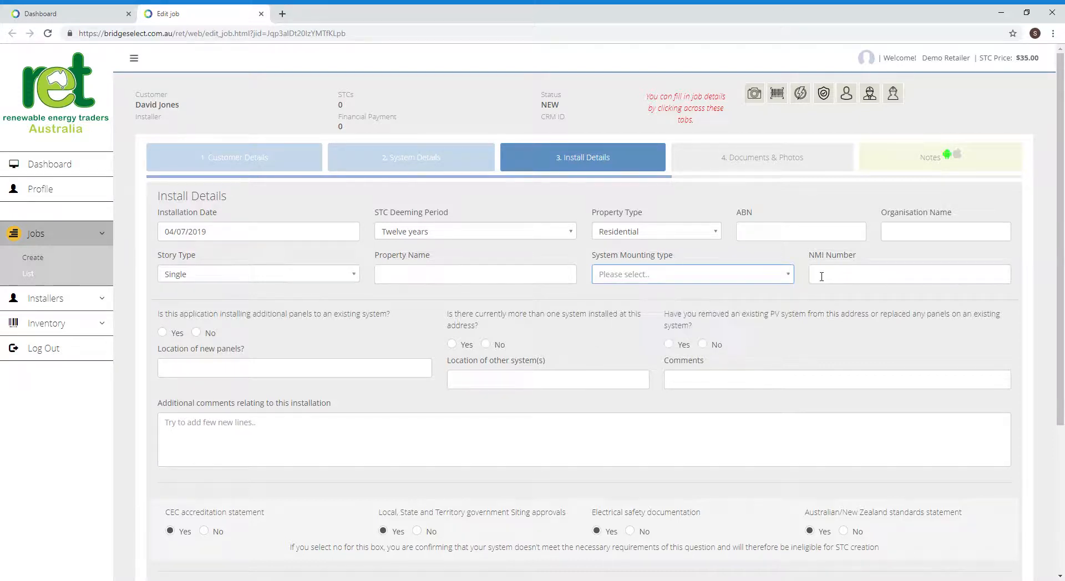
pyautogui.click(822, 276)
pyautogui.click(610, 275)
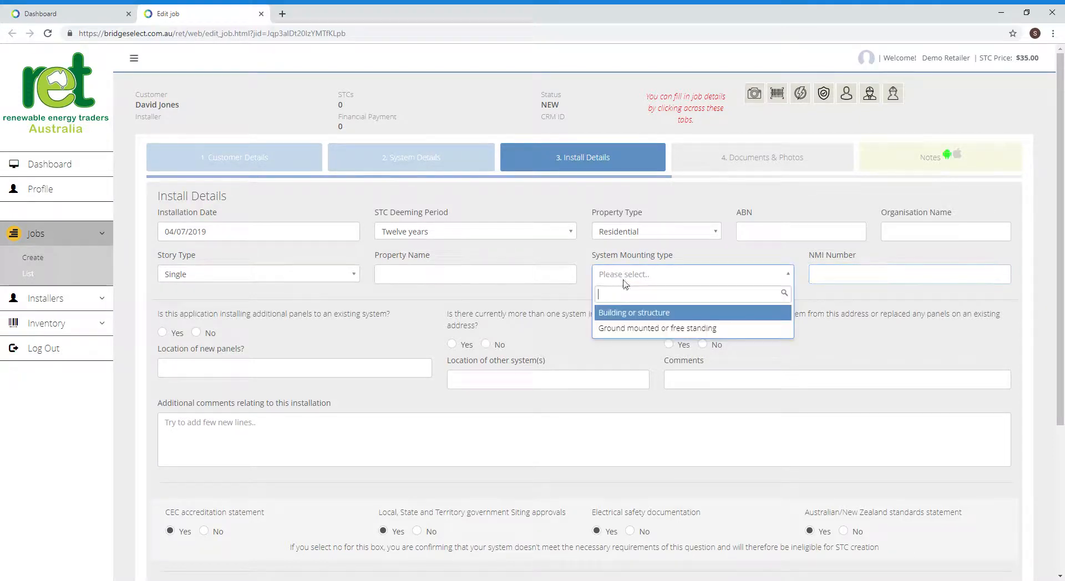
pyautogui.click(633, 314)
pyautogui.click(818, 279)
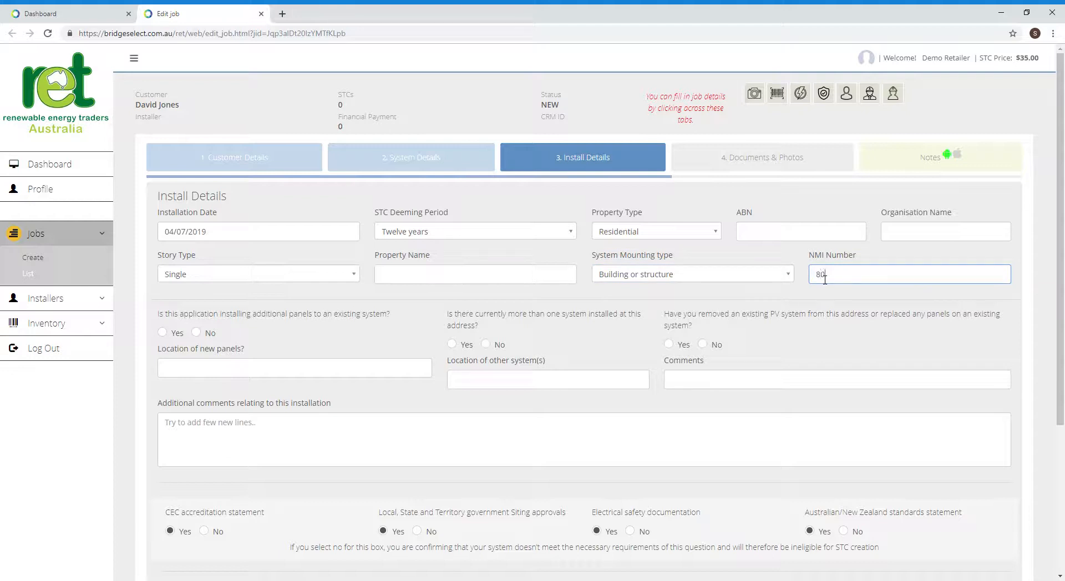
# - Enter the site's NMI number and answer No, No and Yes to the existing-system questions
pyautogui.click(196, 333)
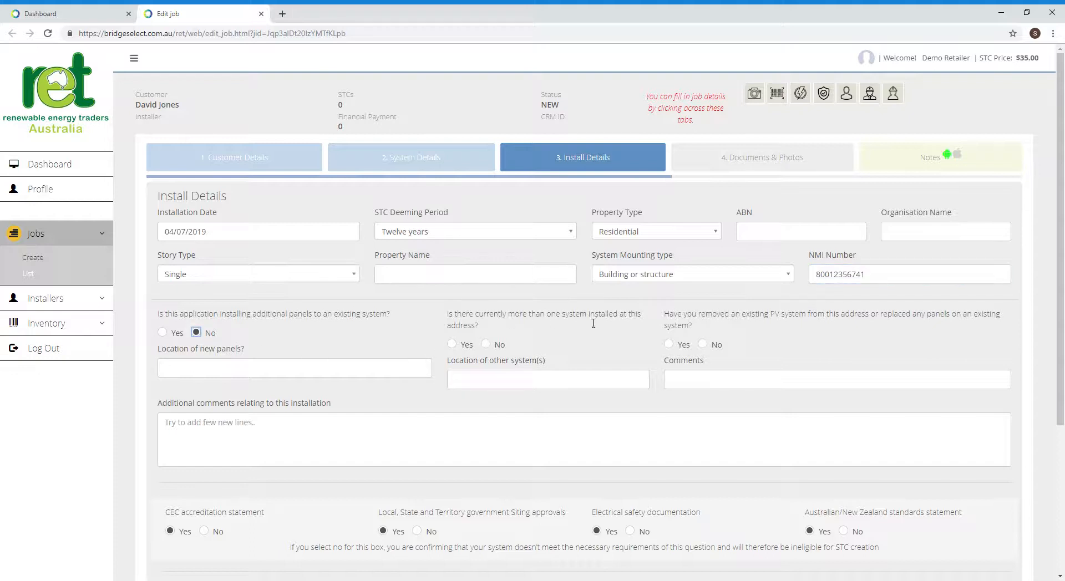
pyautogui.click(485, 344)
pyautogui.click(669, 345)
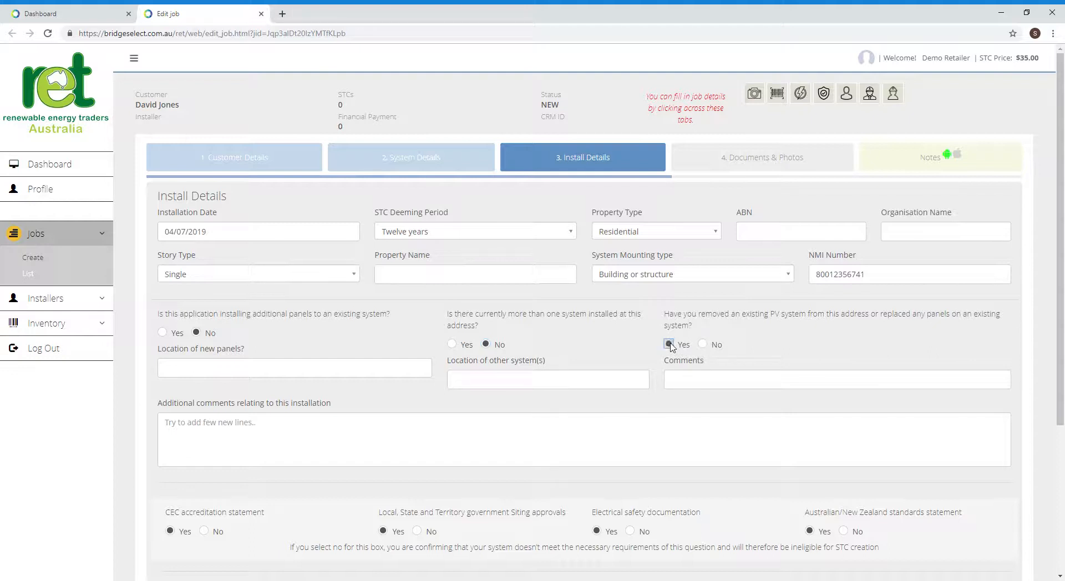
pyautogui.click(679, 382)
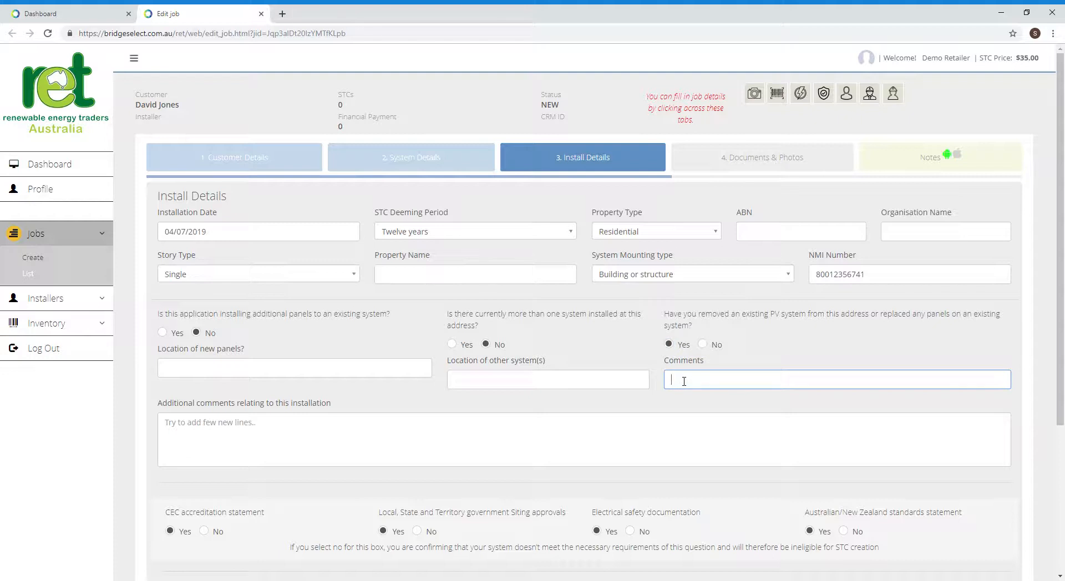
# - Write the comment 'Previous solar removed and new solar installed in the same location on the north facing roof'
pyautogui.write('Previous')
pyautogui.write(' solar remoed')
pyautogui.write('ved and new so')
pyautogui.write('lar installed in')
pyautogui.write(' the sa')
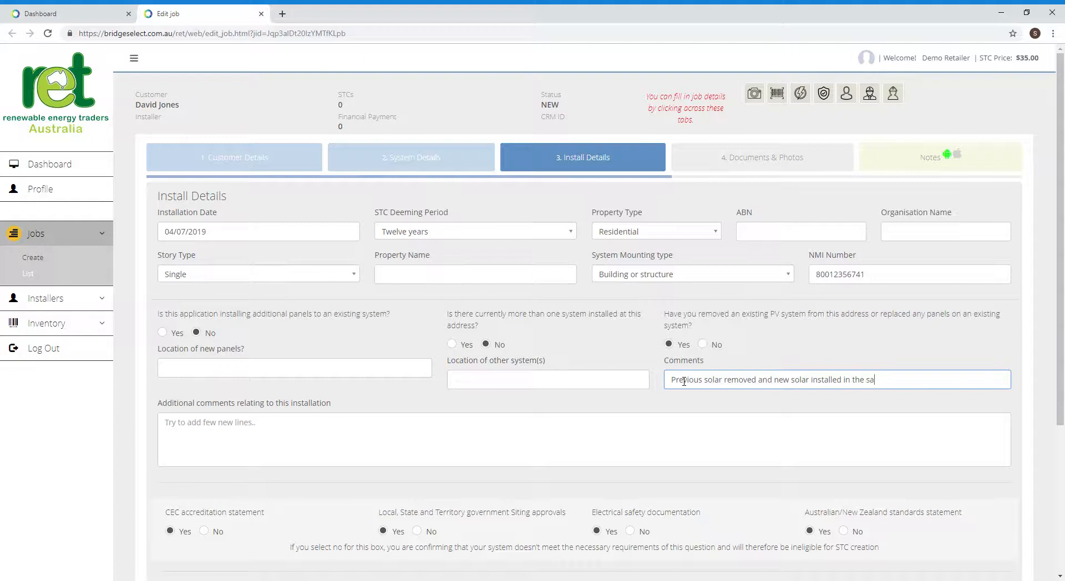
pyautogui.write('me location on the north facing roo')
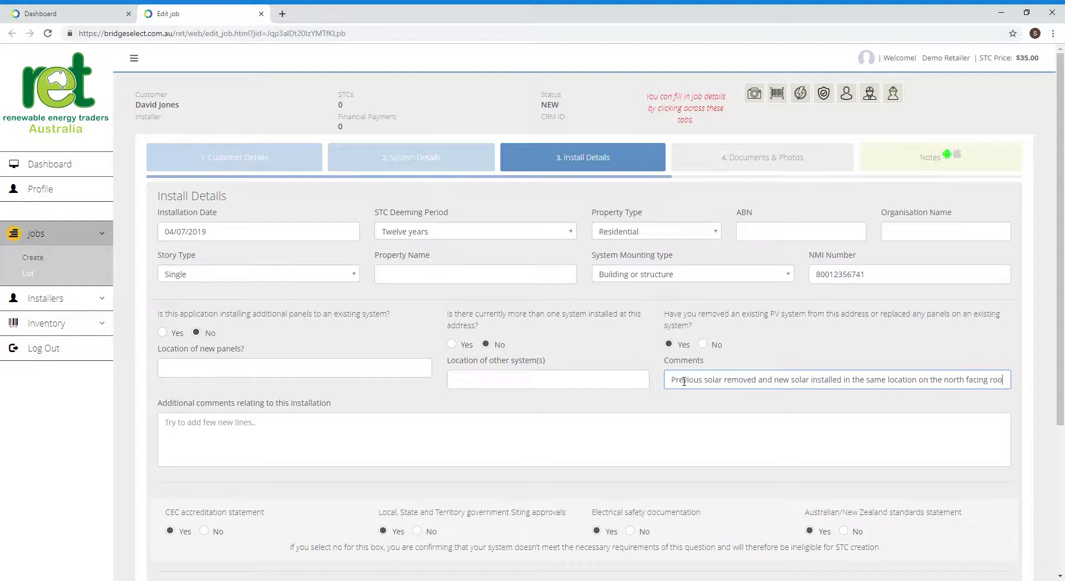
pyautogui.write('f')
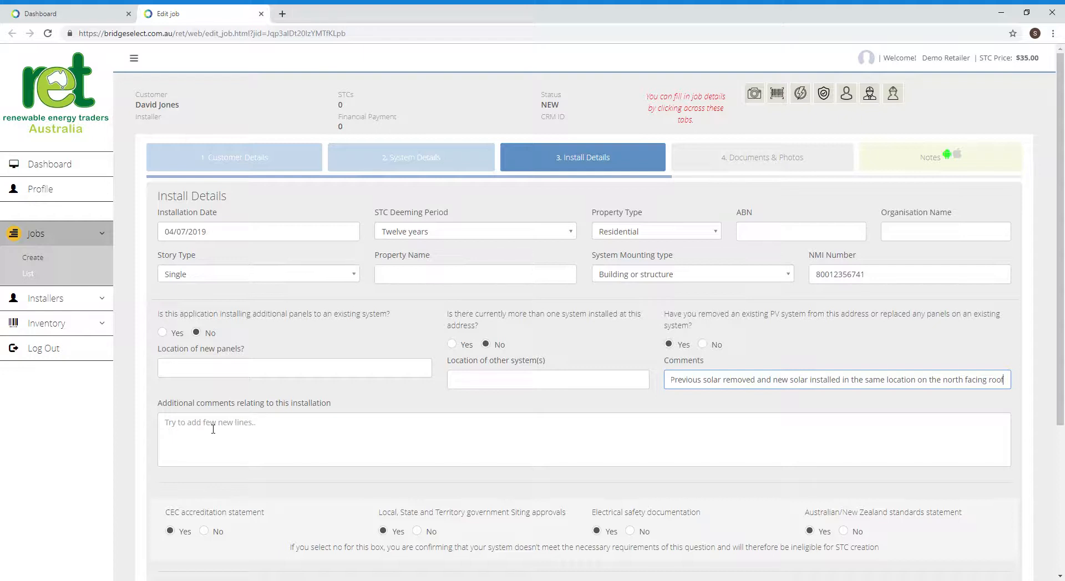
# - Answer No to the previously-failed-by-CER question and start a New Installer form from the sidebar
pyautogui.scroll(-4, 255, 481)
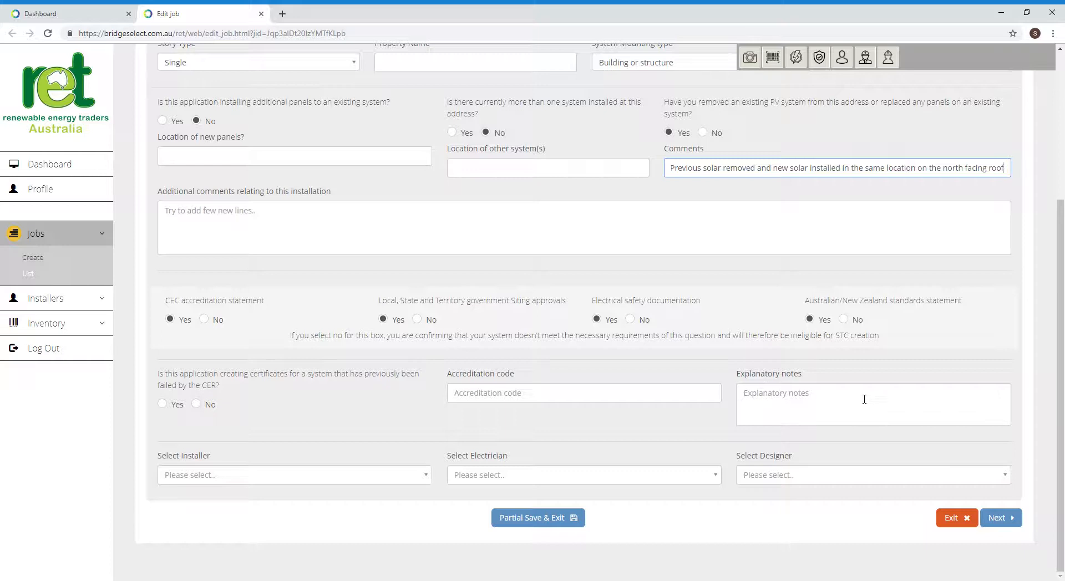
pyautogui.click(196, 404)
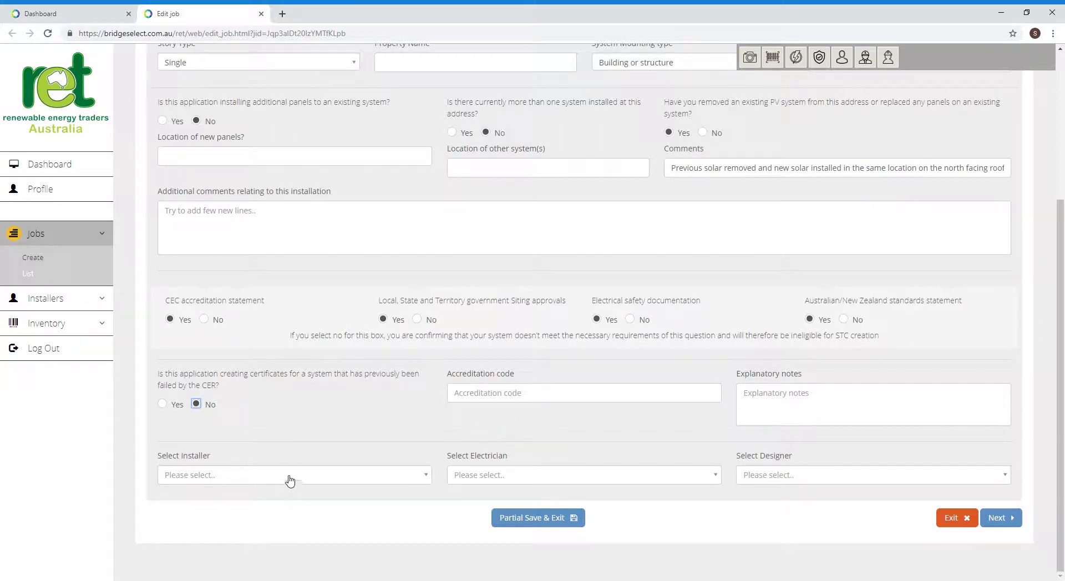
pyautogui.click(102, 300)
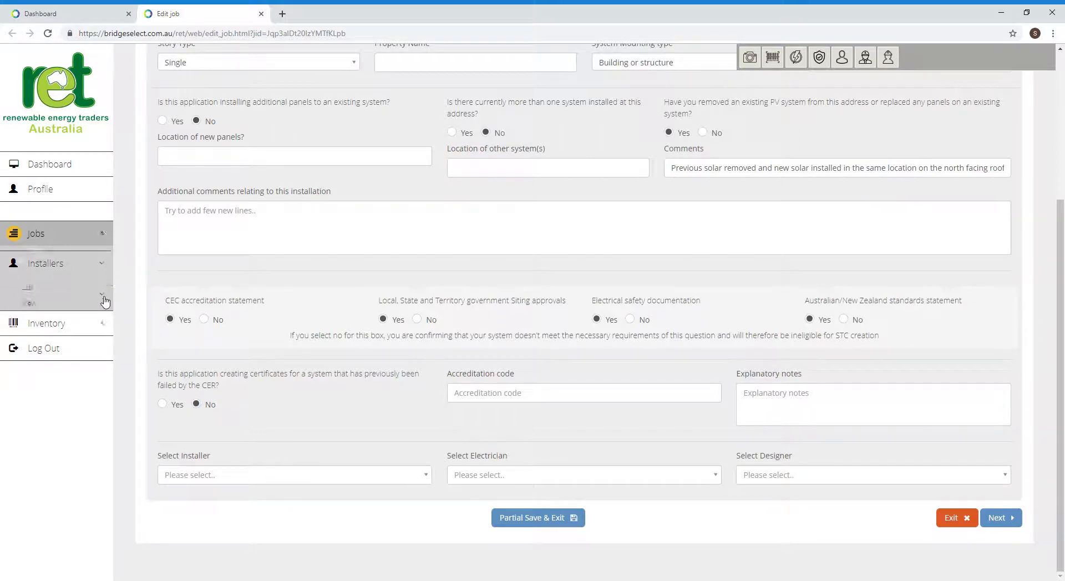
pyautogui.click(30, 298)
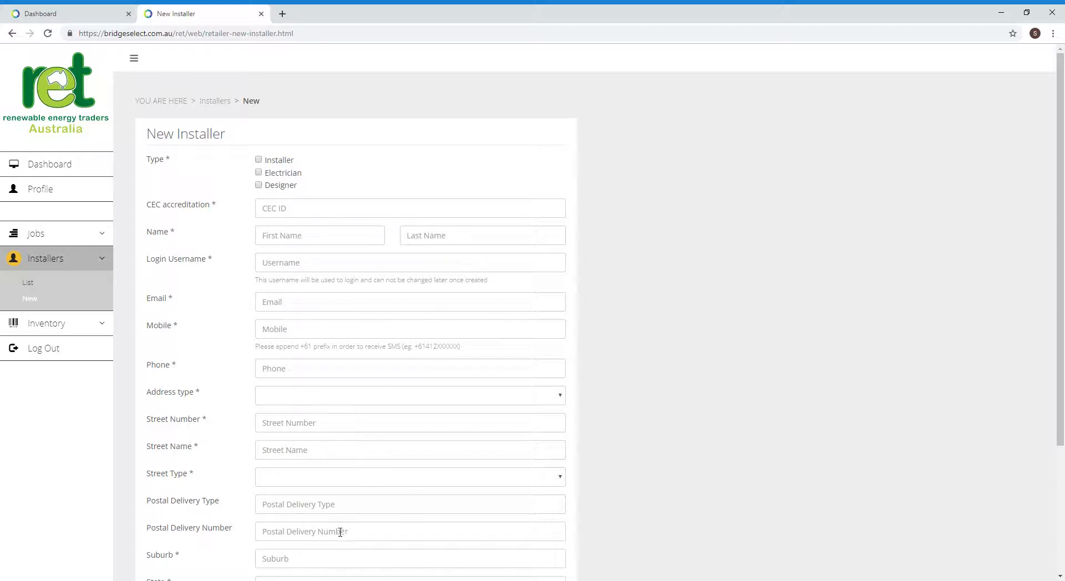
# - Leave the blank installer form and open the All Jobs list from the Jobs menu
pyautogui.scroll(-3, 326, 513)
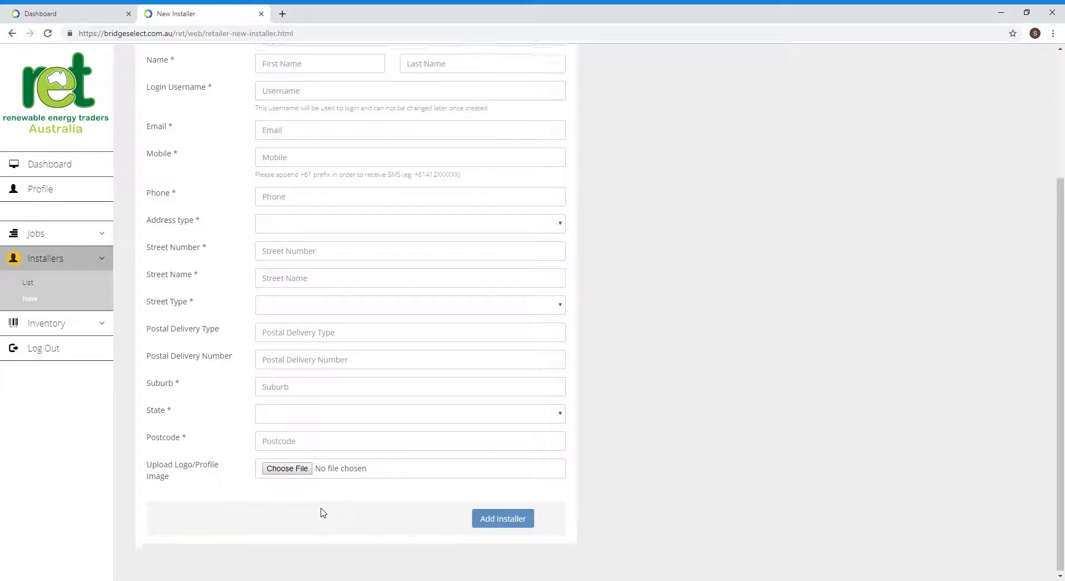
pyautogui.scroll(3, 340, 363)
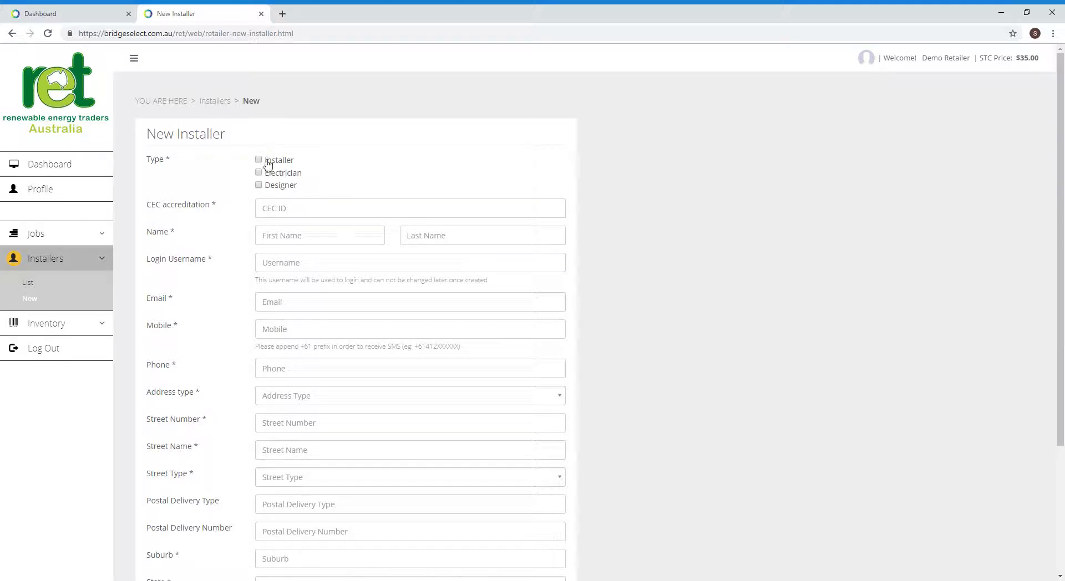
pyautogui.scroll(-3, 295, 320)
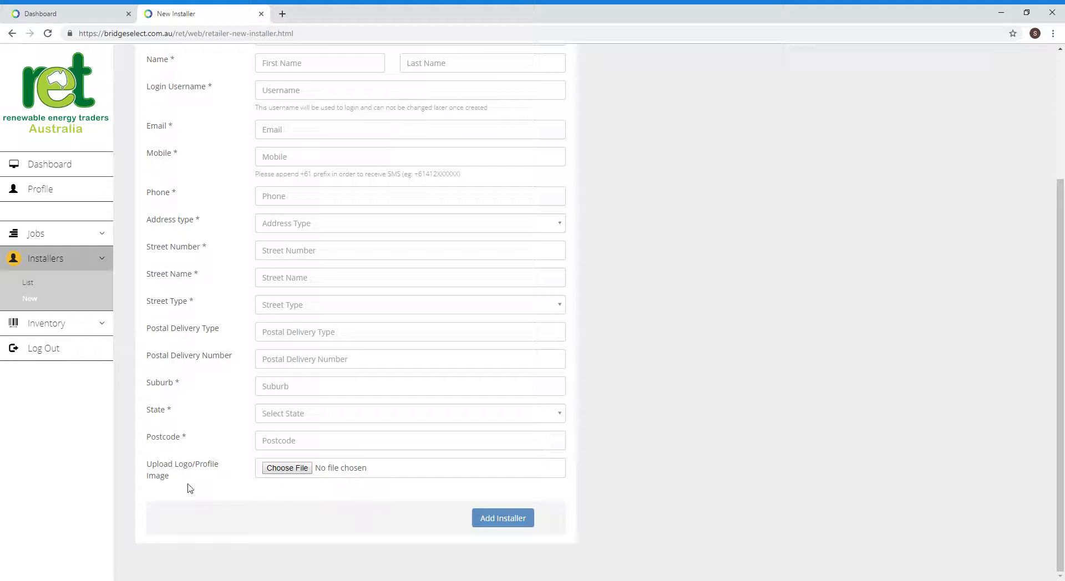
pyautogui.click(50, 234)
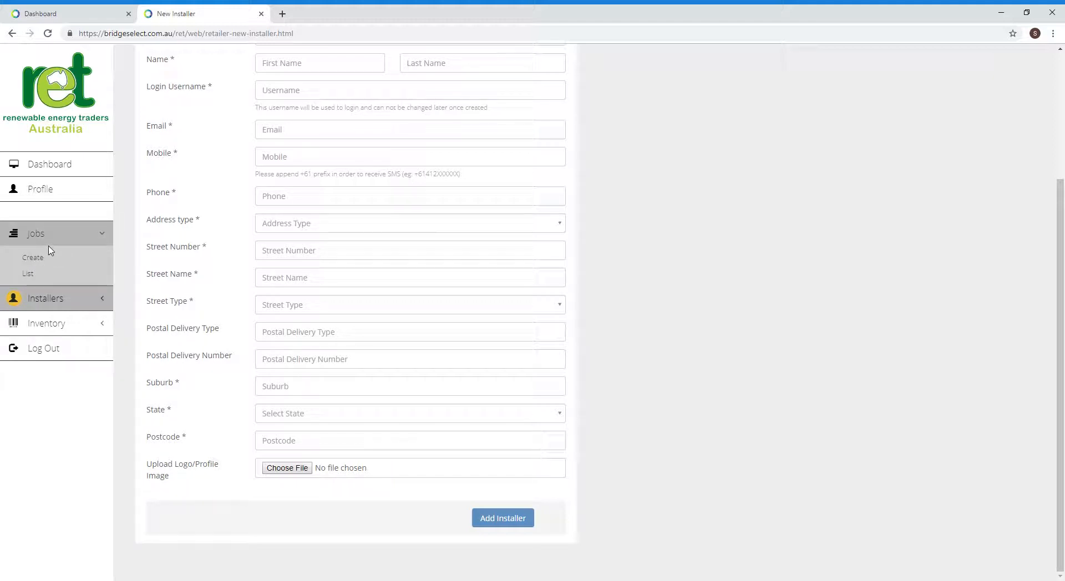
pyautogui.click(32, 274)
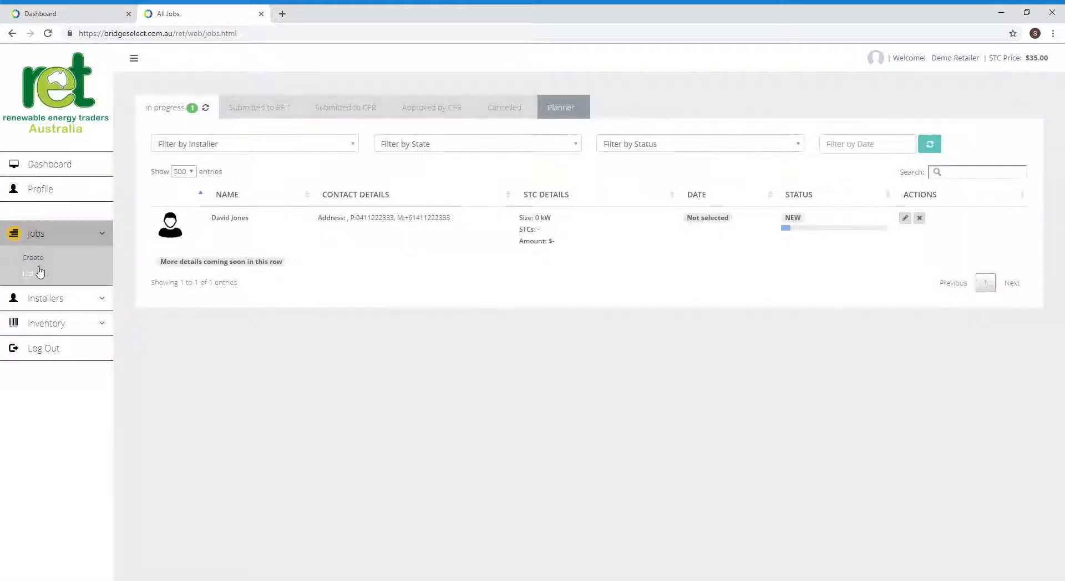
# - Open the job for editing and review its Install Details and System Details steps
pyautogui.click(906, 219)
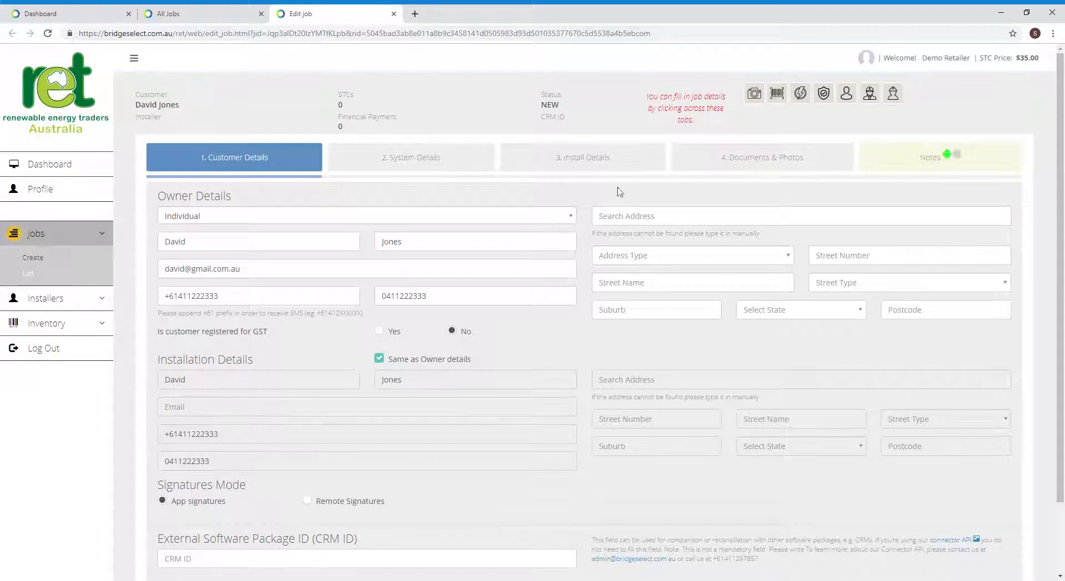
pyautogui.click(580, 157)
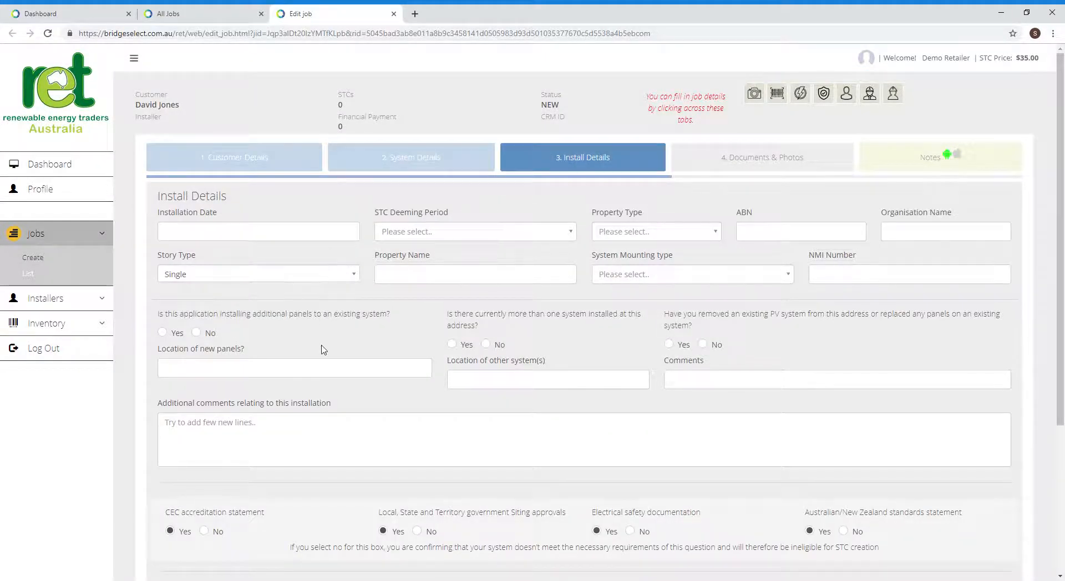
pyautogui.scroll(-4, 321, 348)
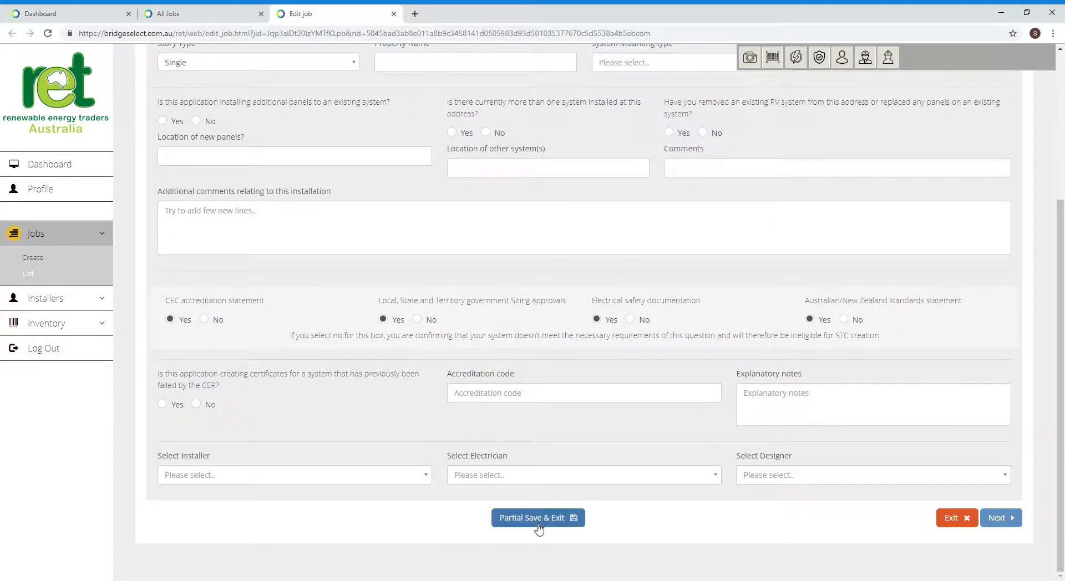
pyautogui.scroll(5, 533, 389)
pyautogui.click(406, 157)
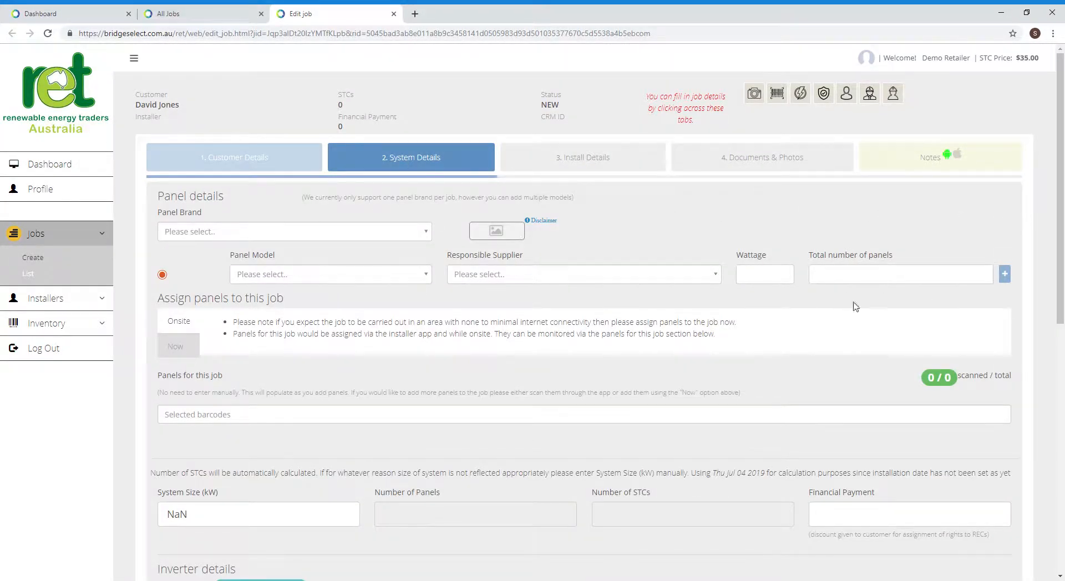
pyautogui.scroll(-9, 541, 511)
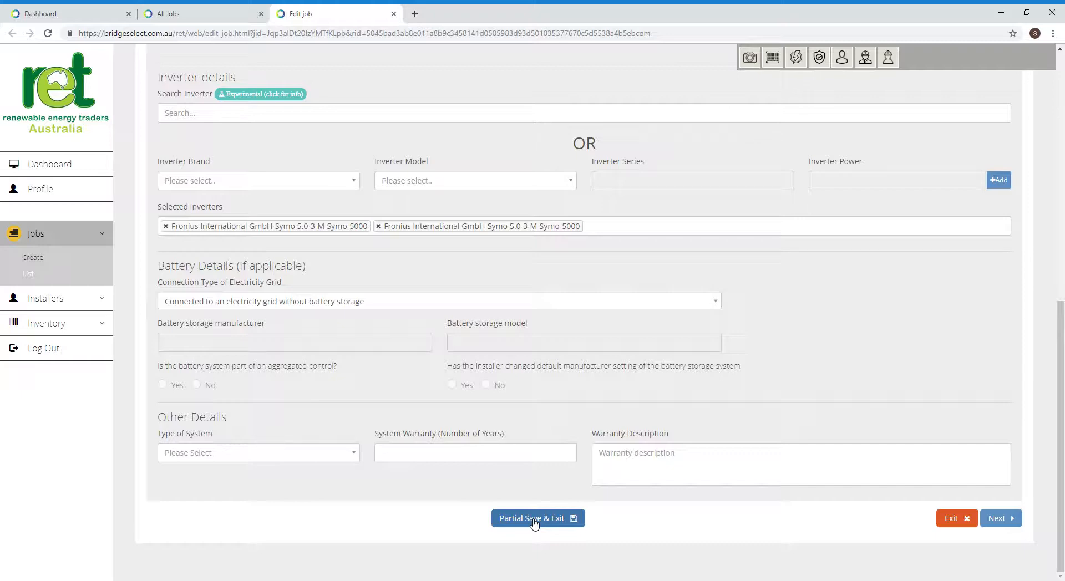
pyautogui.scroll(10, 534, 523)
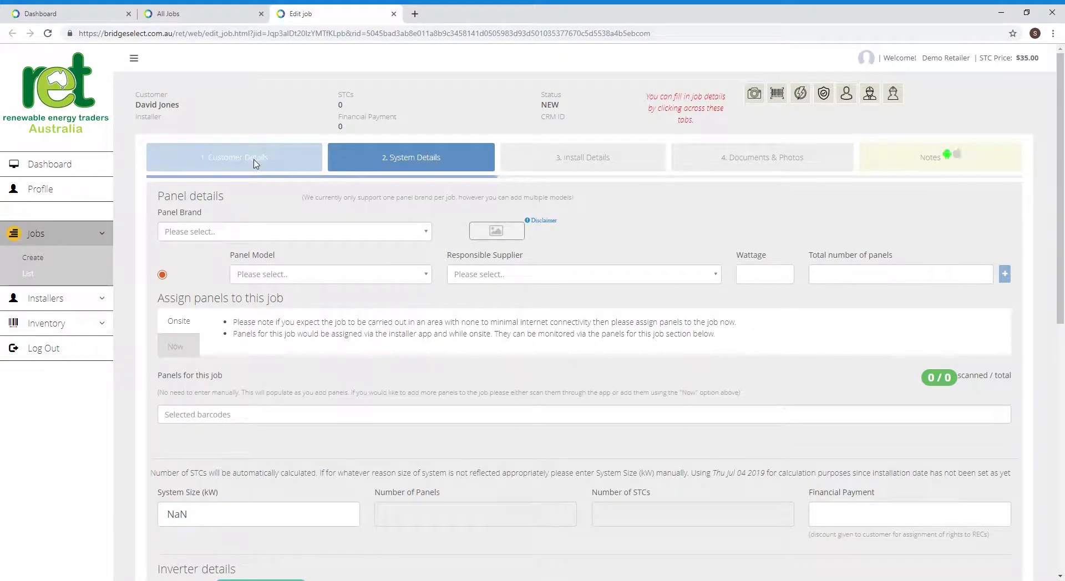
# - Return to Customer Details and begin a search for the owner's street address
pyautogui.click(255, 164)
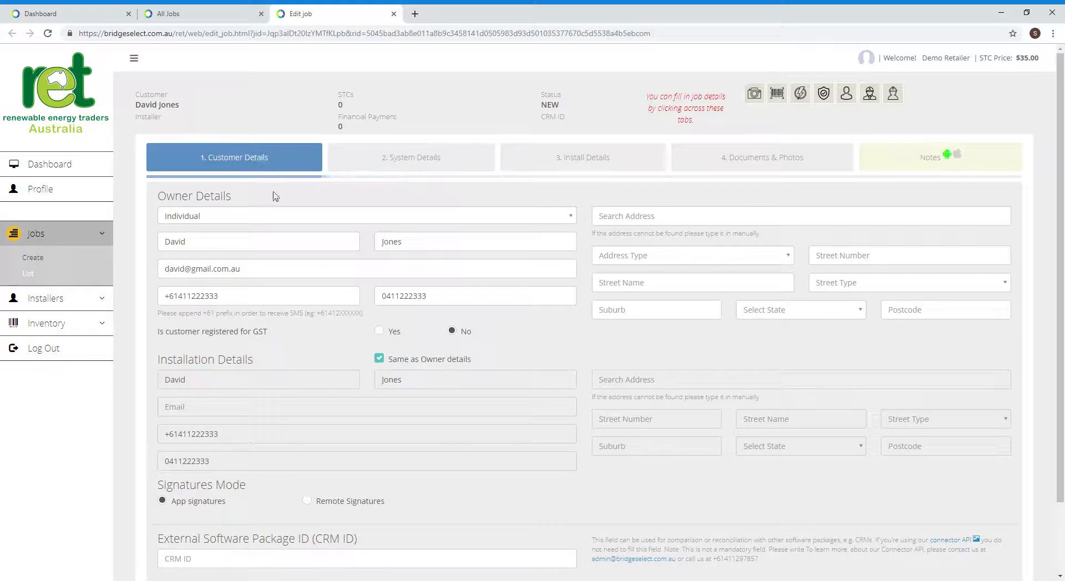
pyautogui.click(609, 219)
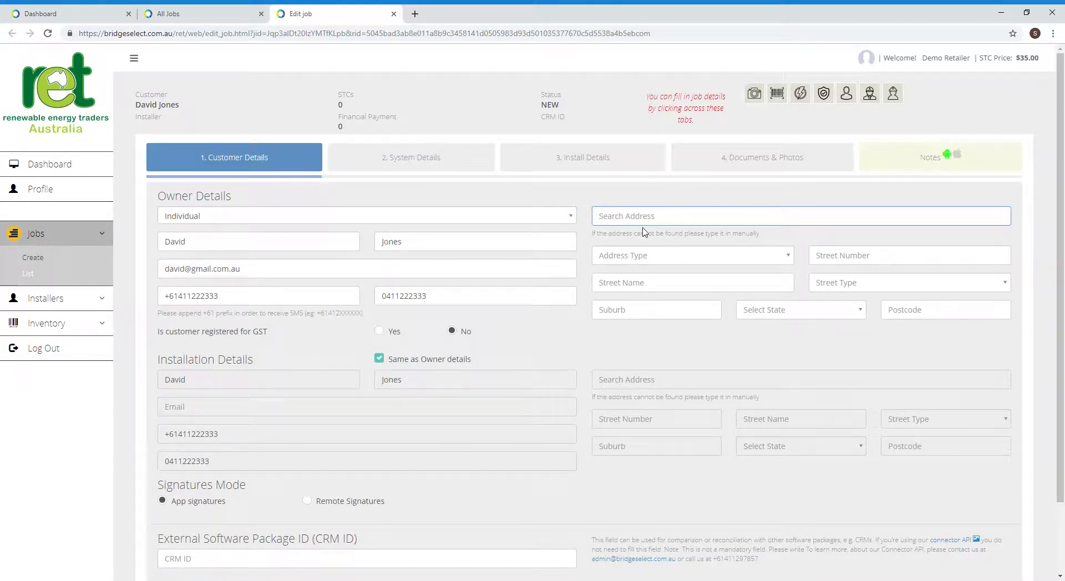
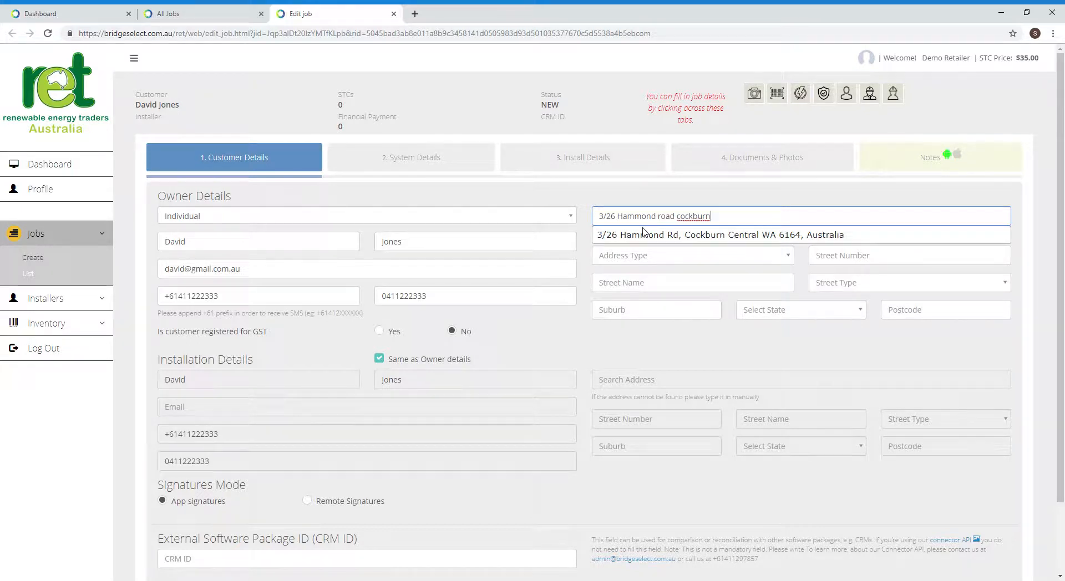
# - Accept the suggested owner address with address type Physical and proceed to System Details
pyautogui.click(644, 235)
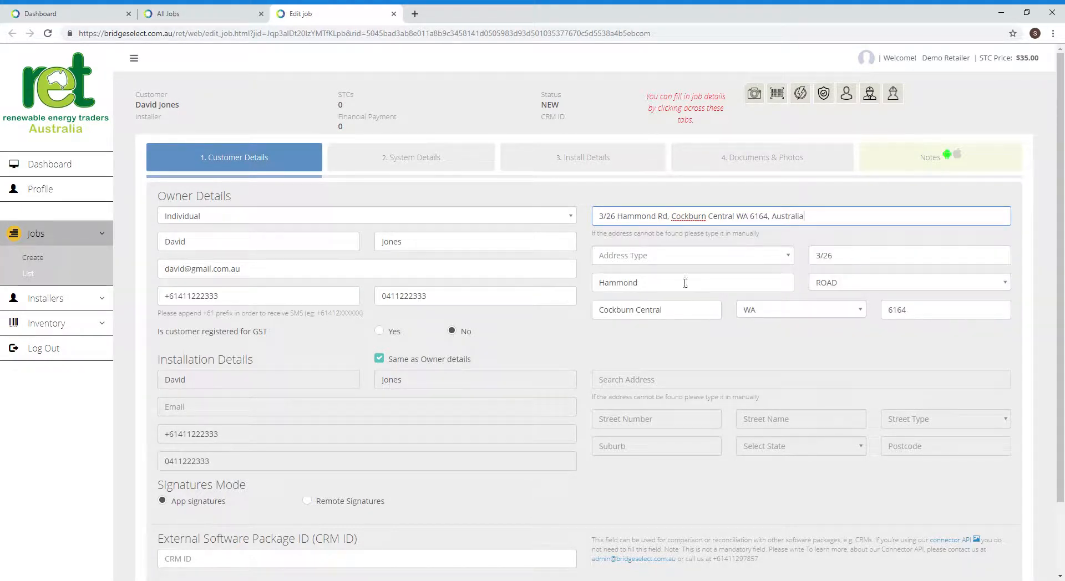
pyautogui.click(659, 257)
pyautogui.click(622, 295)
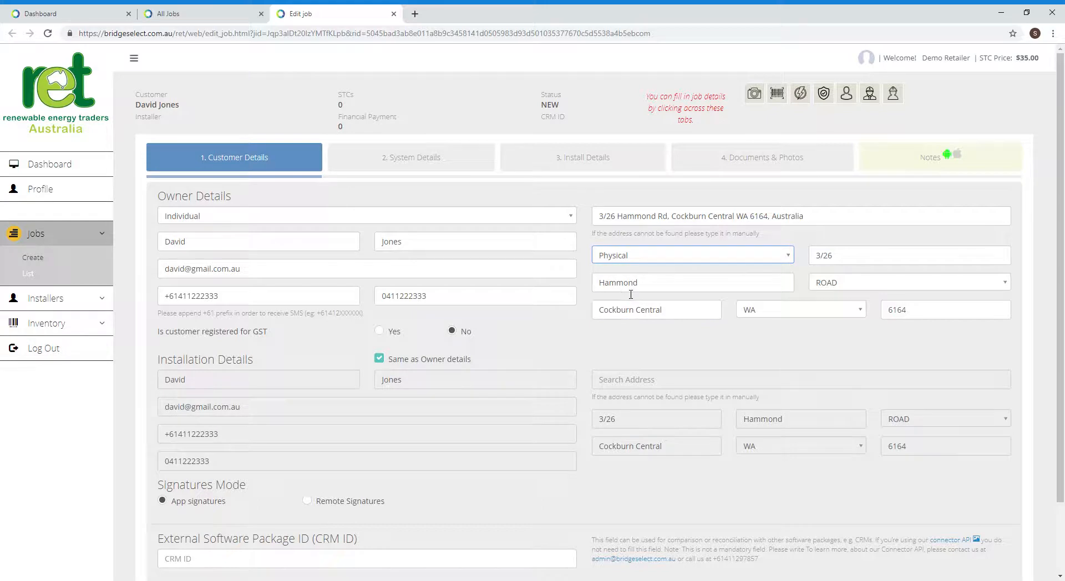
pyautogui.scroll(-2, 267, 411)
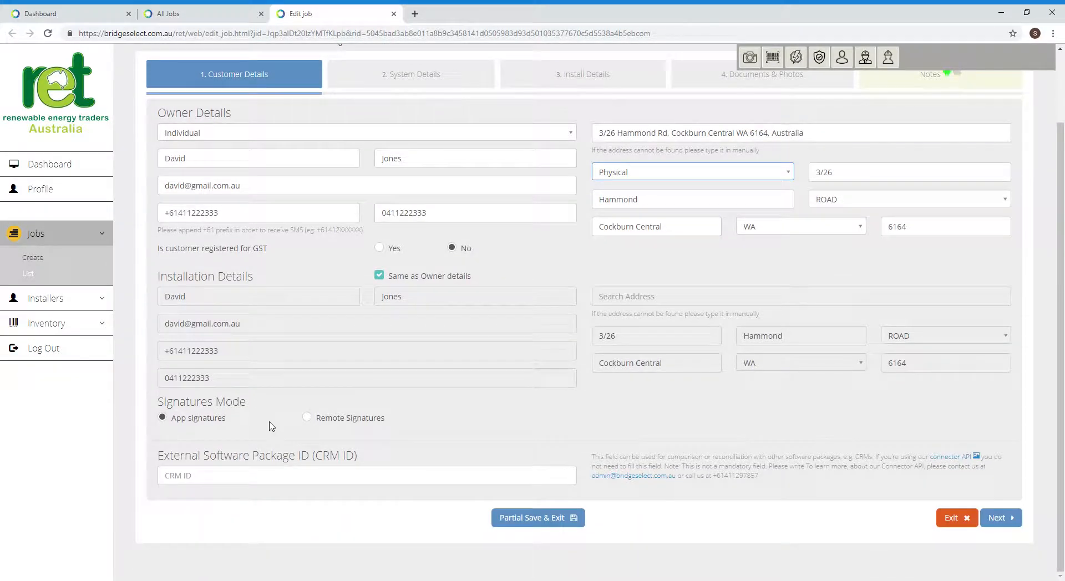
pyautogui.click(1001, 518)
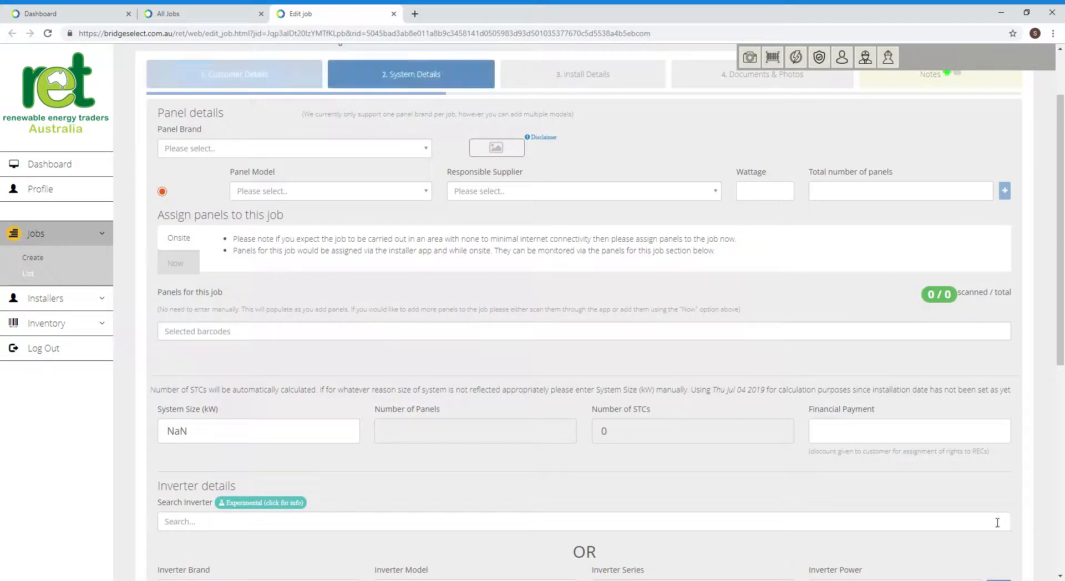
# - Choose Trina Solar Co Ltd as panel brand and the TSM-290DD05A.08(II) panel model
pyautogui.click(233, 155)
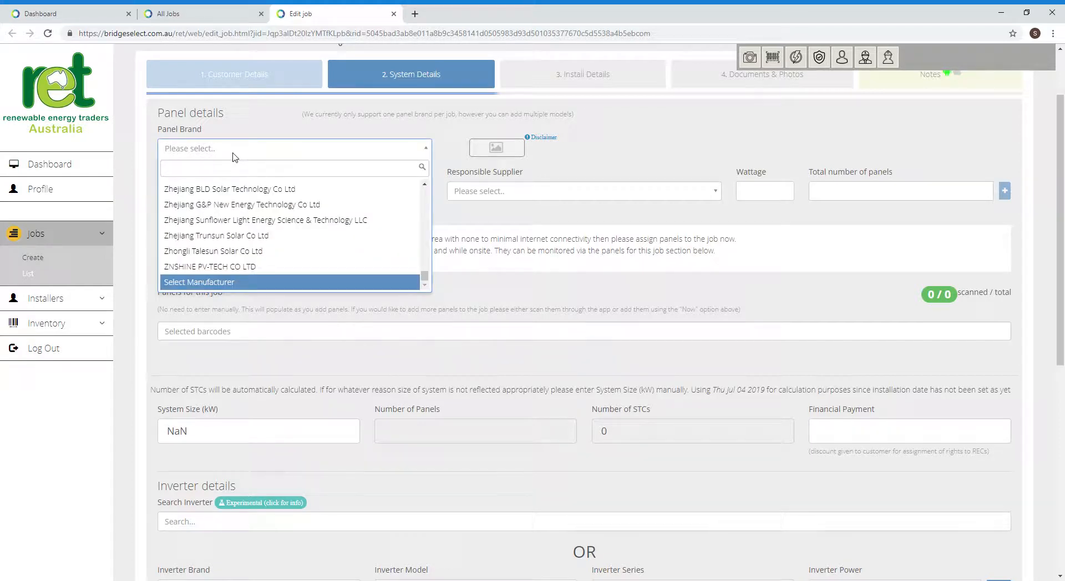
pyautogui.write('trina')
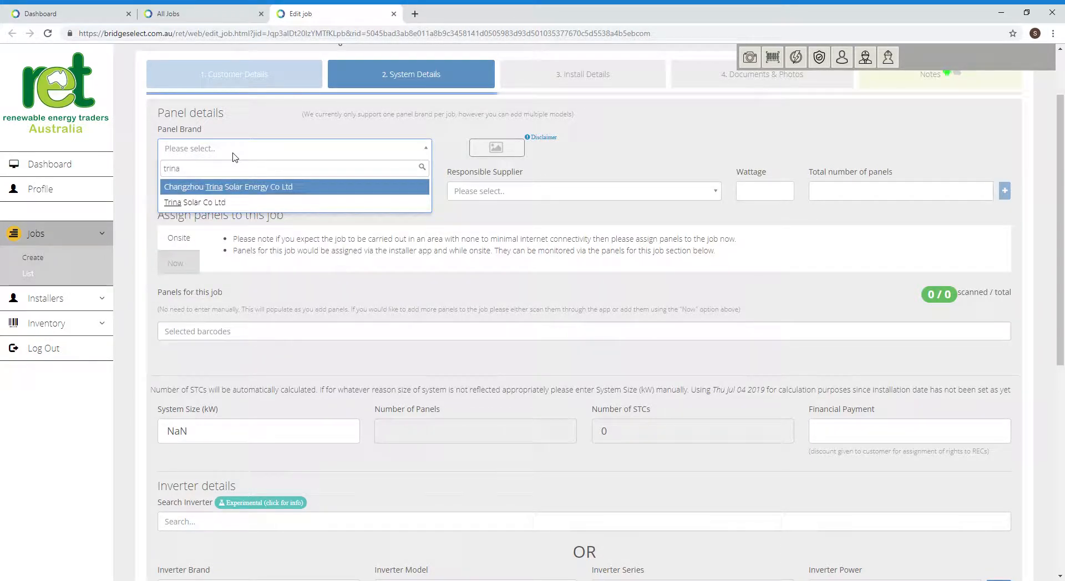
pyautogui.click(208, 202)
pyautogui.click(626, 194)
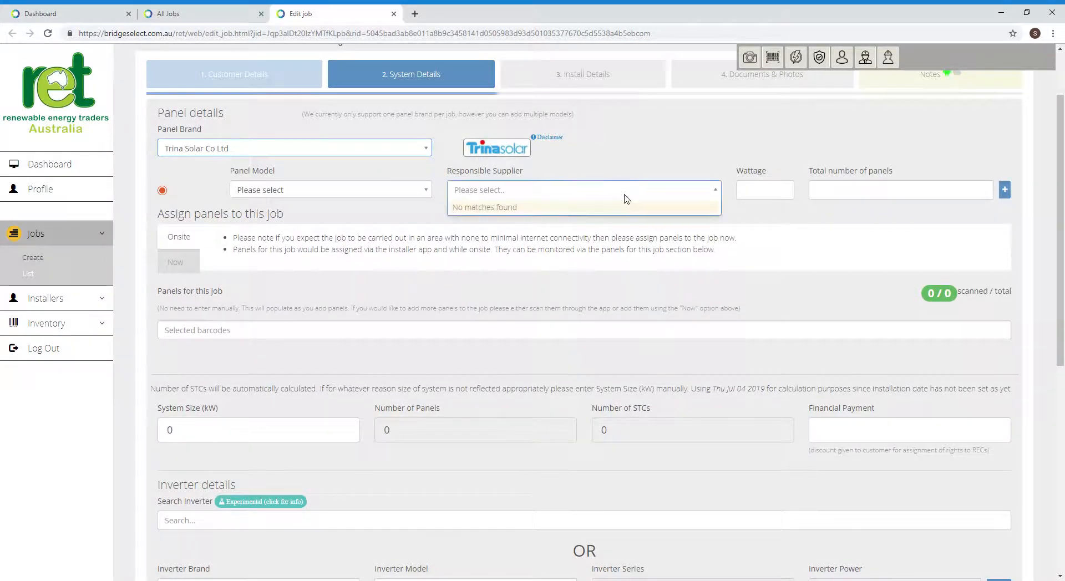
pyautogui.click(337, 190)
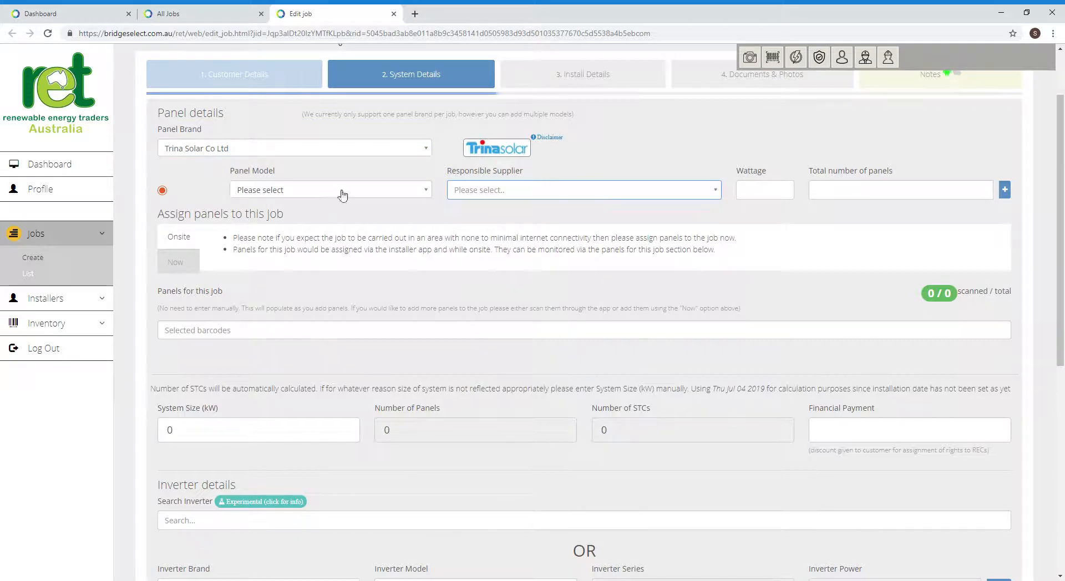
pyautogui.click(432, 191)
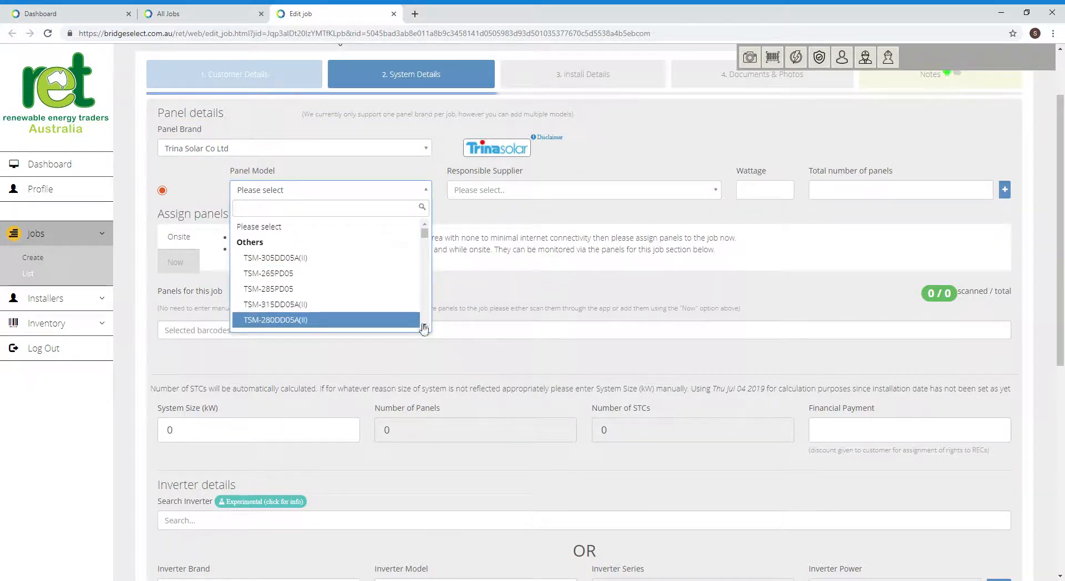
pyautogui.scroll(-4, 425, 329)
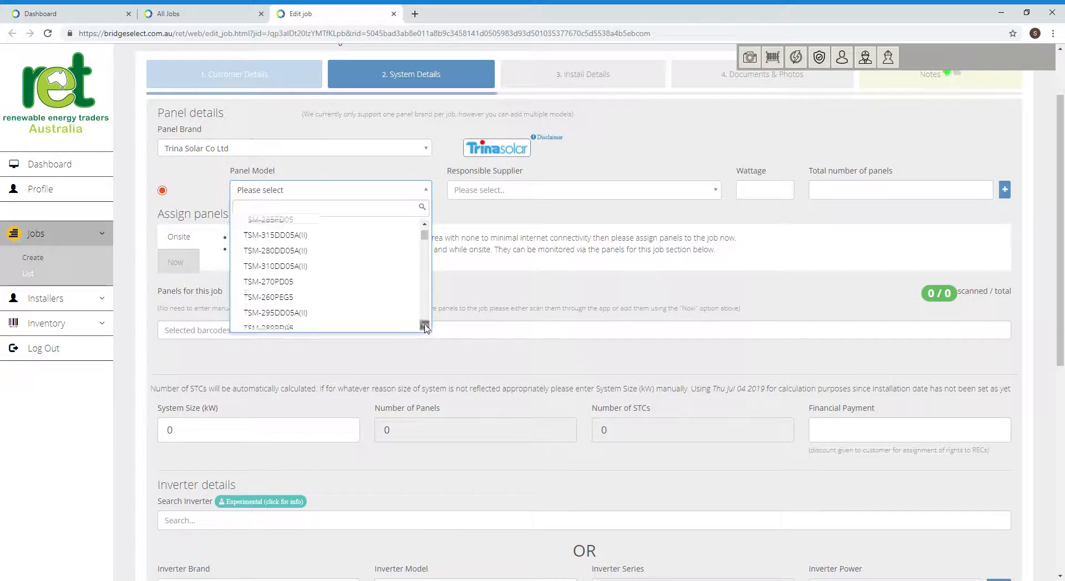
pyautogui.scroll(-8, 424, 328)
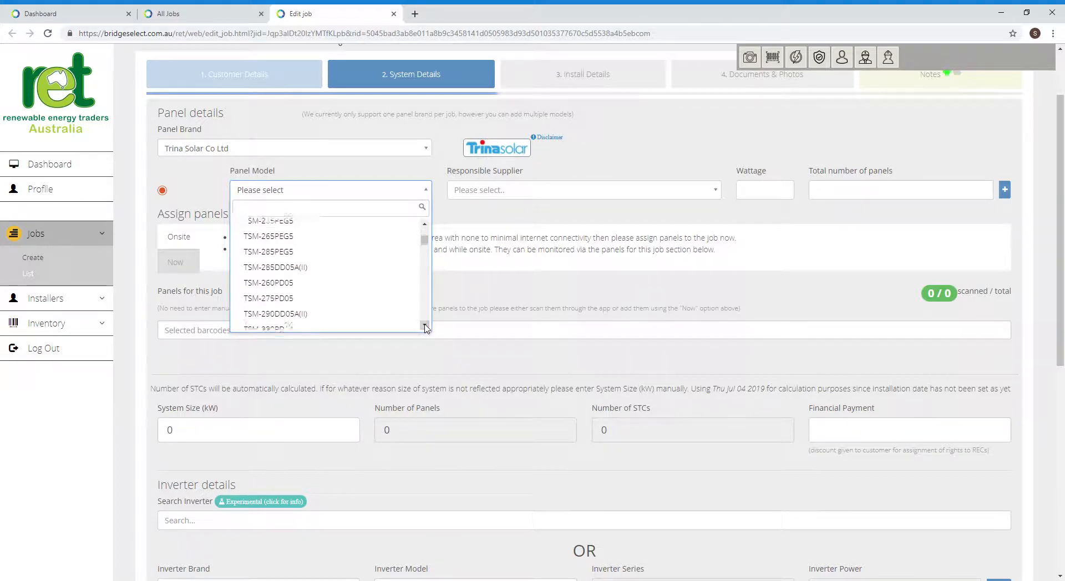
pyautogui.scroll(-6, 424, 328)
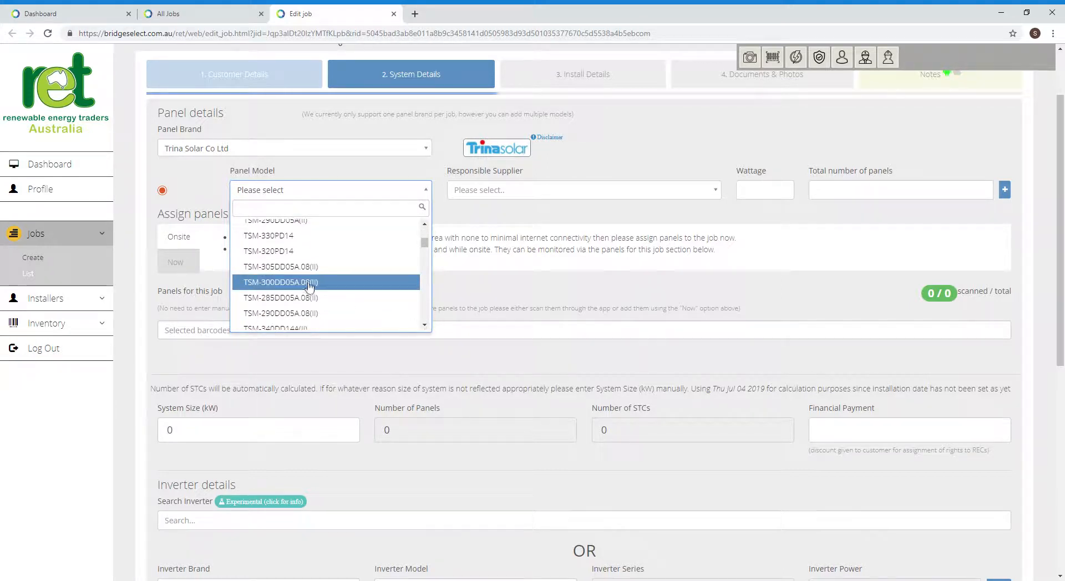
pyautogui.click(309, 312)
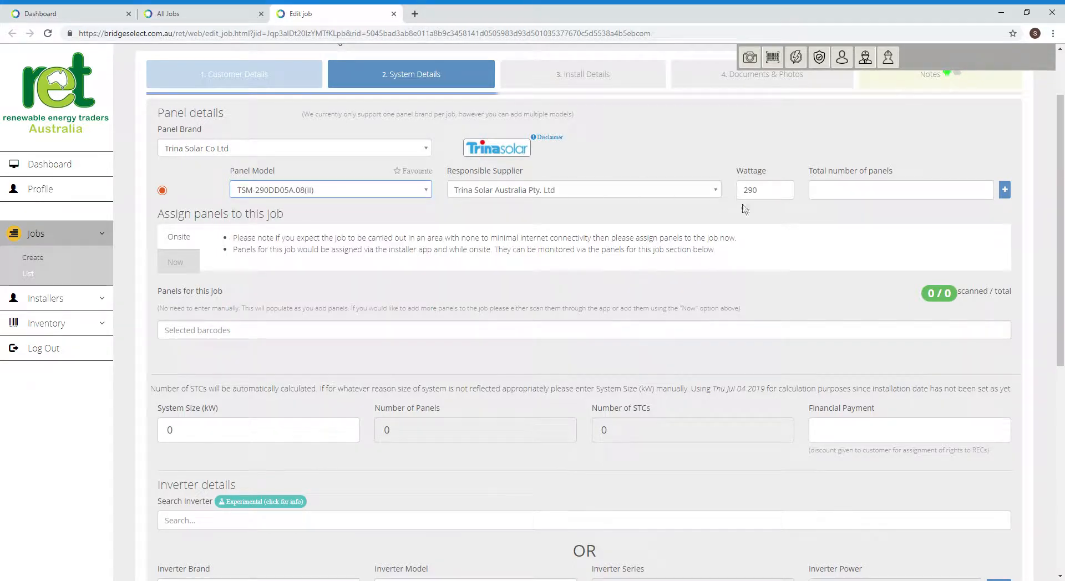
# - Enter 10 panels and a financial payment of 2000
pyautogui.click(837, 196)
pyautogui.write('10')
pyautogui.press('Tab')
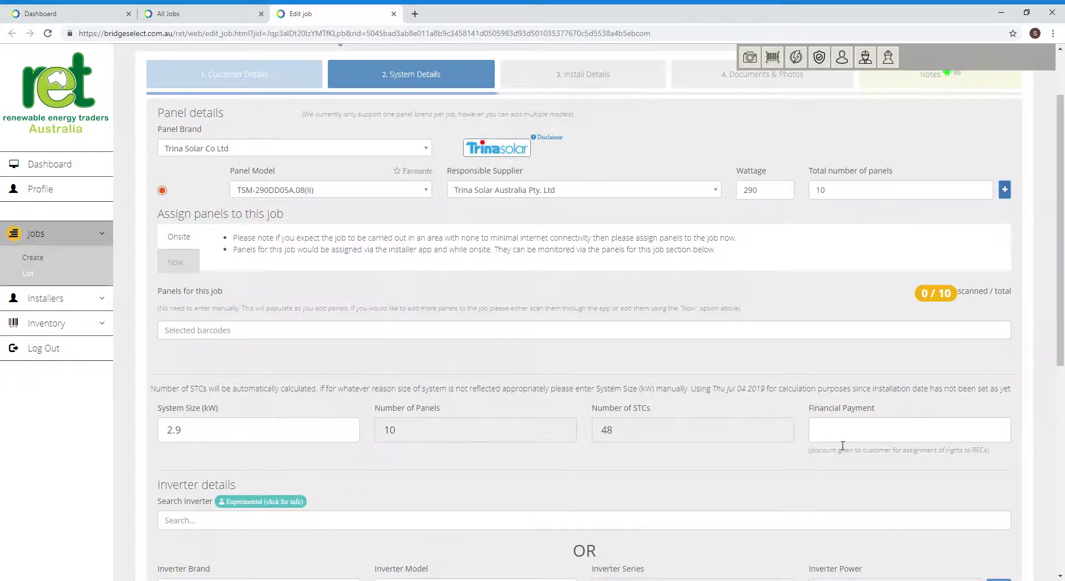
pyautogui.click(830, 431)
pyautogui.write('2000')
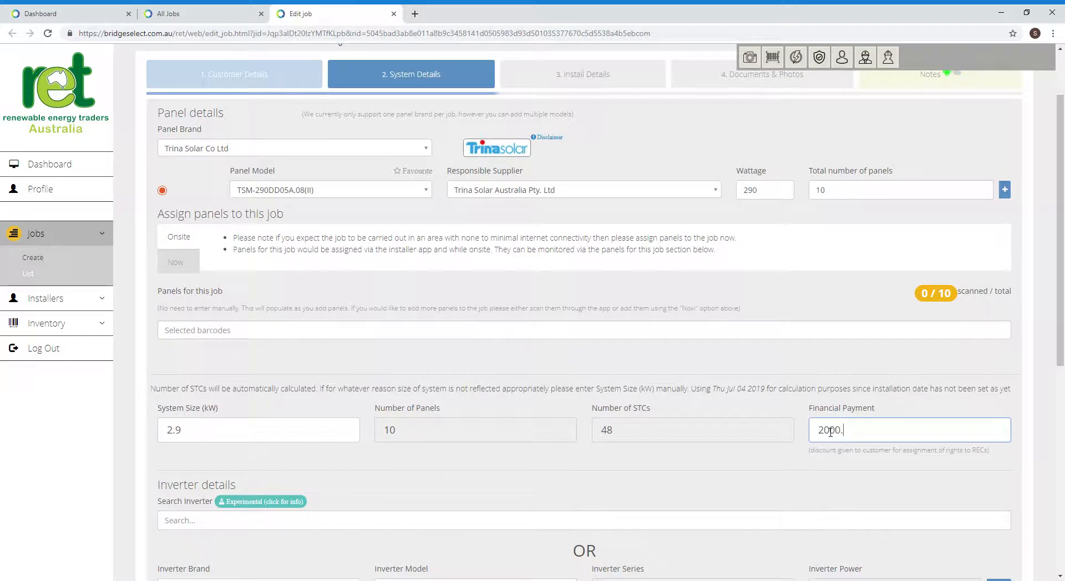
pyautogui.press('Tab')
# - Set the system type to S.G.U. - Solar (Deemed) with a 10-year warranty
pyautogui.scroll(-6, 738, 476)
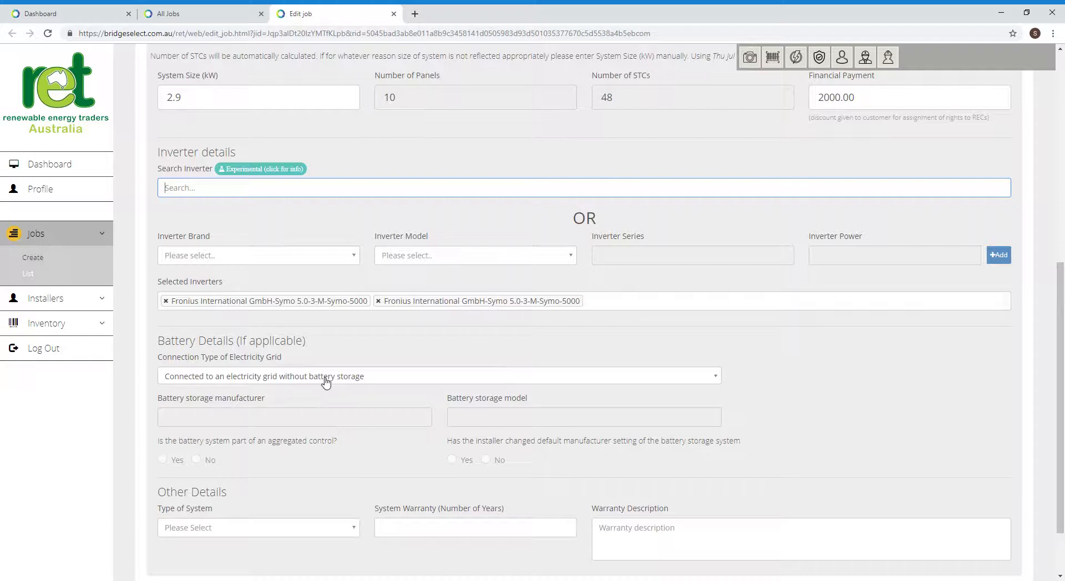
pyautogui.click(258, 529)
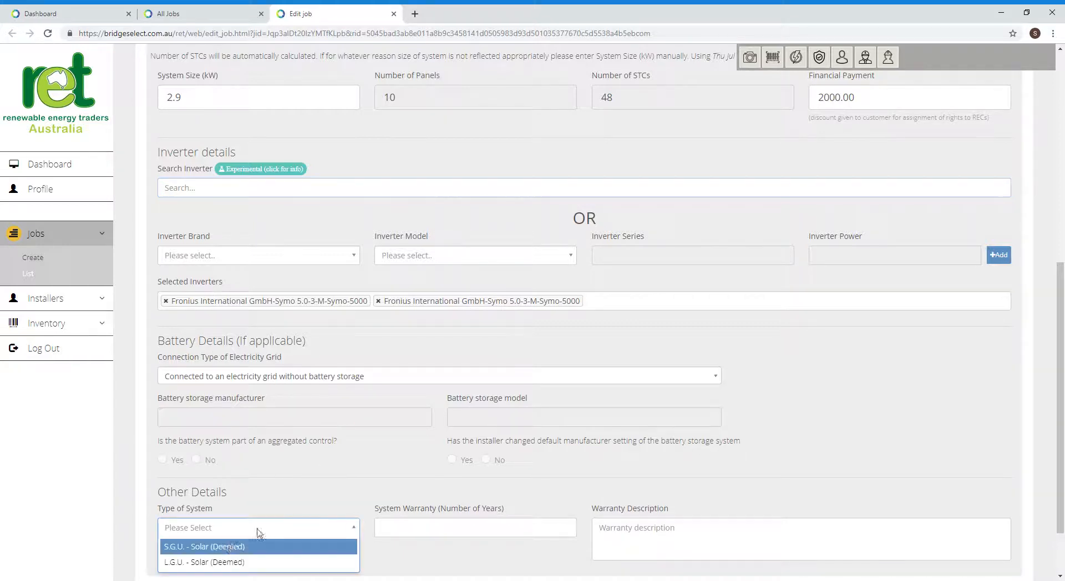
pyautogui.click(225, 547)
pyautogui.click(489, 523)
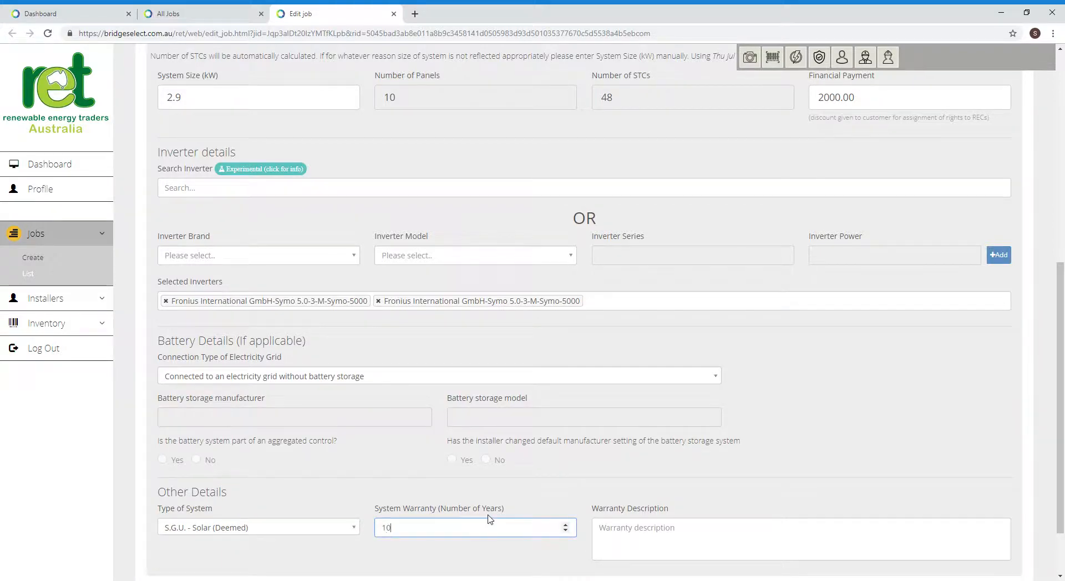
pyautogui.press('Tab')
pyautogui.scroll(-2, 558, 490)
pyautogui.scroll(7, 556, 461)
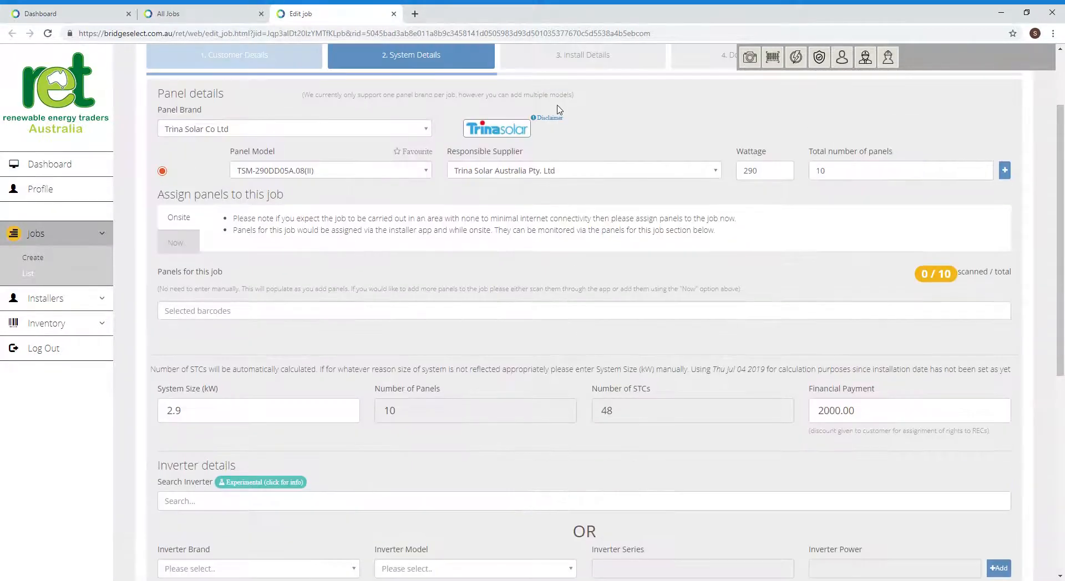
pyautogui.scroll(2, 559, 110)
# - Set install date 04/07/2019, Residential property type and Building or structure mounting
pyautogui.click(571, 160)
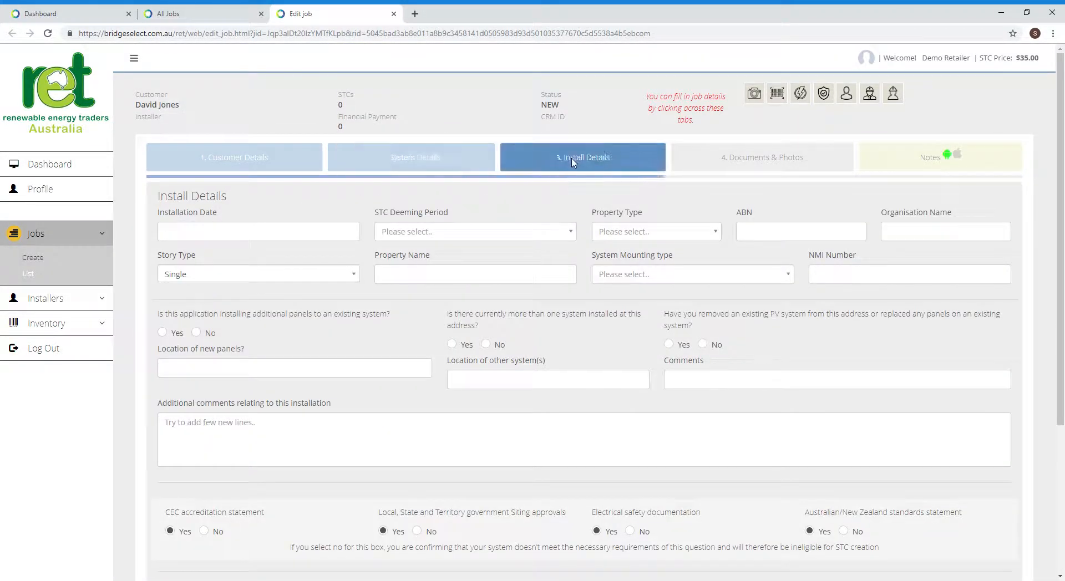
pyautogui.click(189, 230)
pyautogui.click(244, 286)
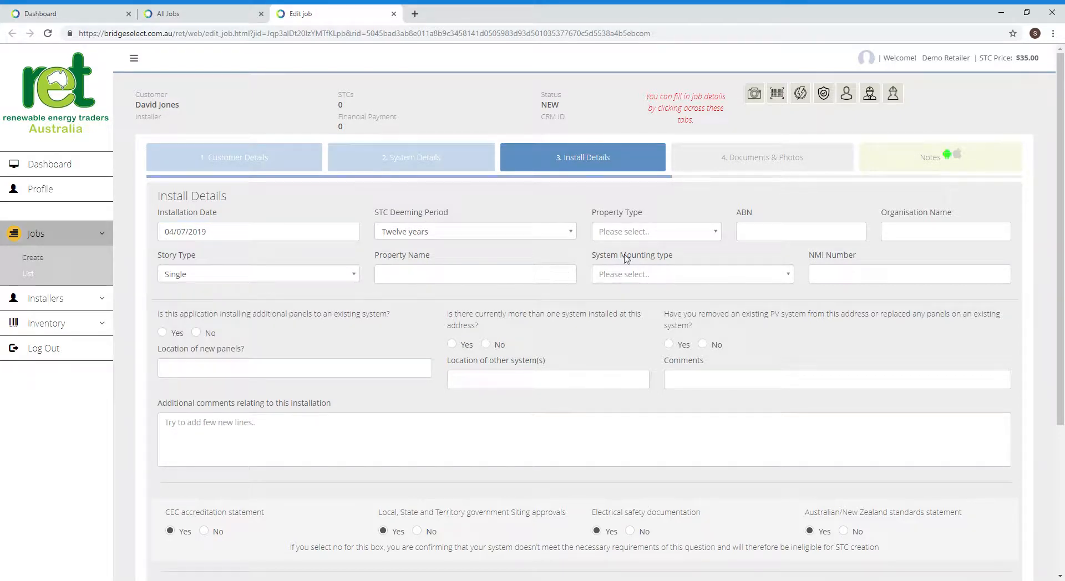
pyautogui.click(643, 233)
pyautogui.click(629, 286)
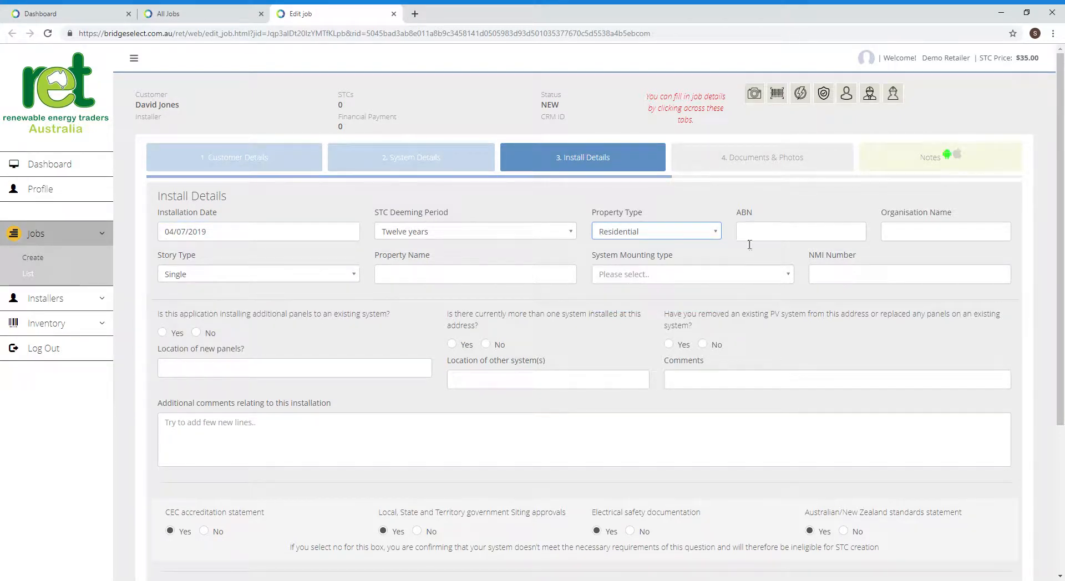
pyautogui.click(660, 276)
pyautogui.click(655, 314)
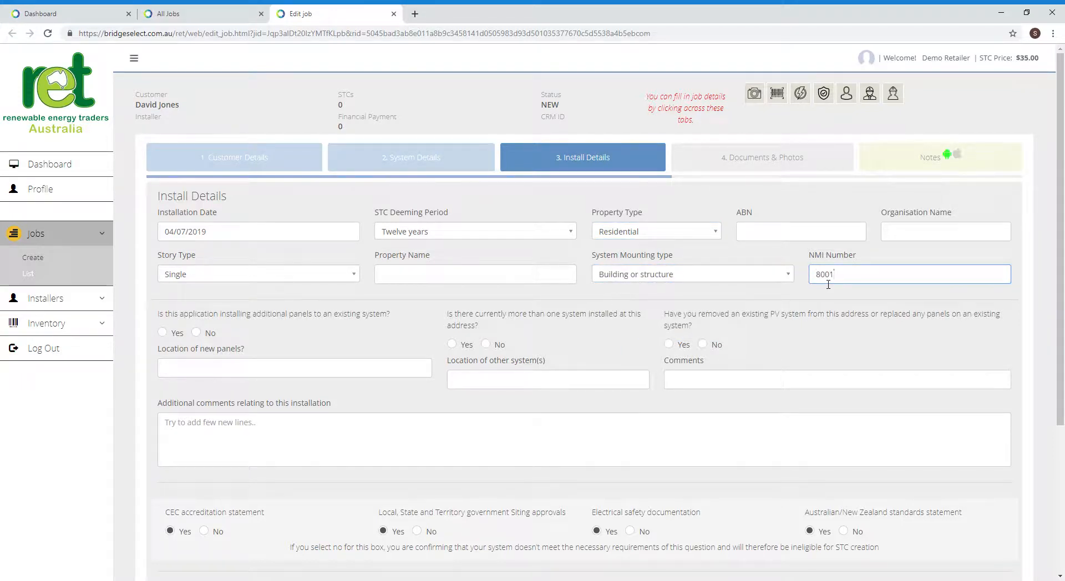
# - Enter the NMI, comment 'Old systemm removed. Newon same roof facing', answer No, and assign the installer
pyautogui.write('4567')
pyautogui.click(679, 384)
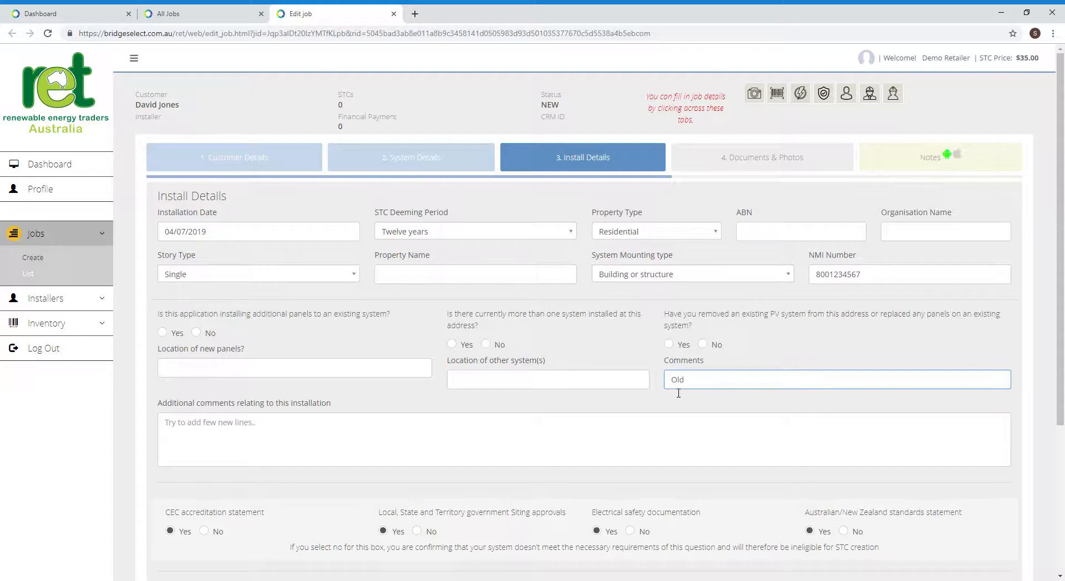
pyautogui.write('Old systemm removed. New systemon same roof faci')
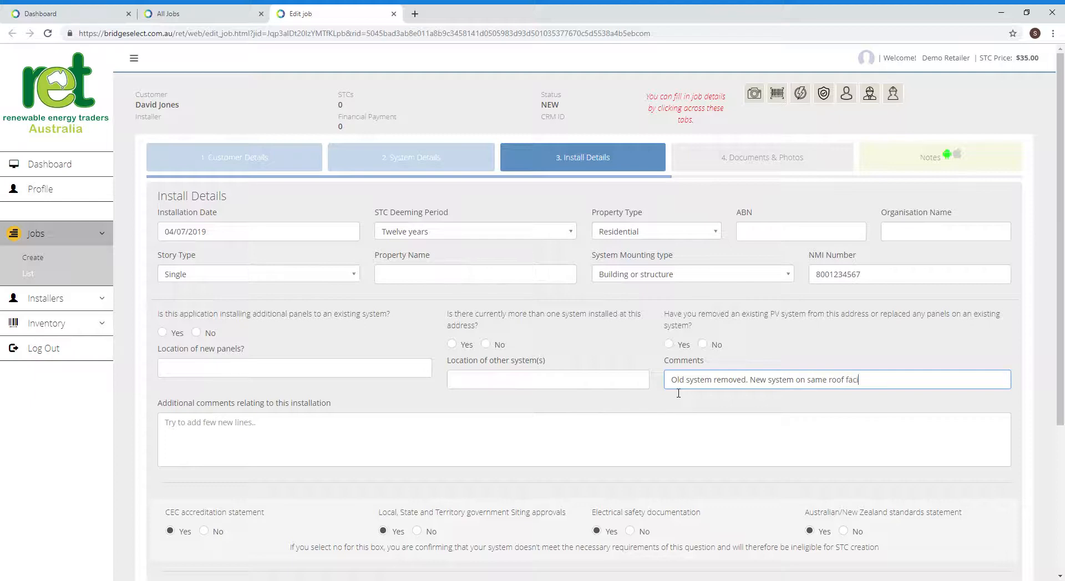
pyautogui.write('ng north.')
pyautogui.scroll(-4, 451, 392)
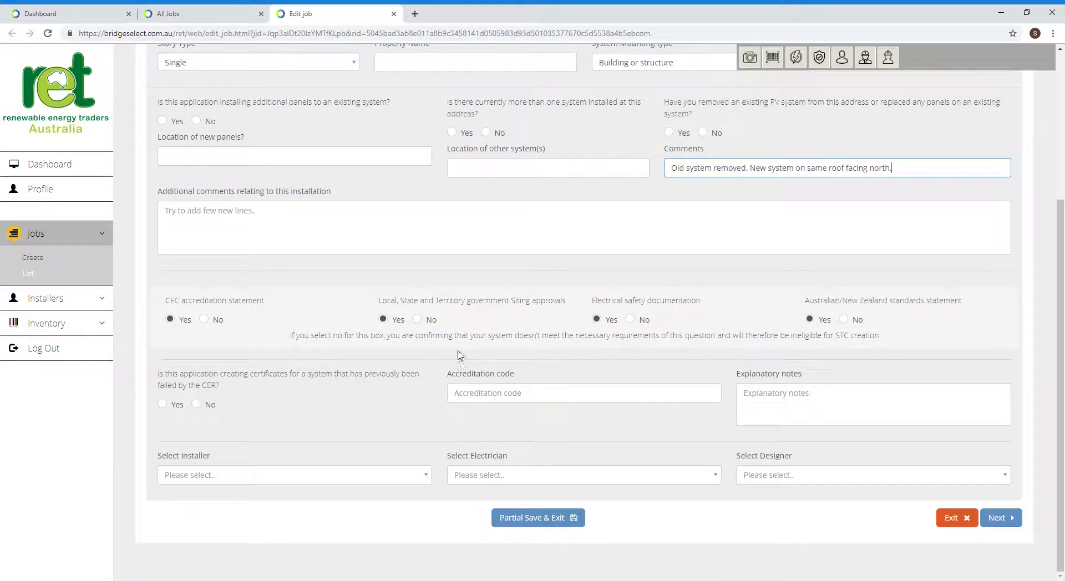
pyautogui.click(197, 405)
pyautogui.click(275, 477)
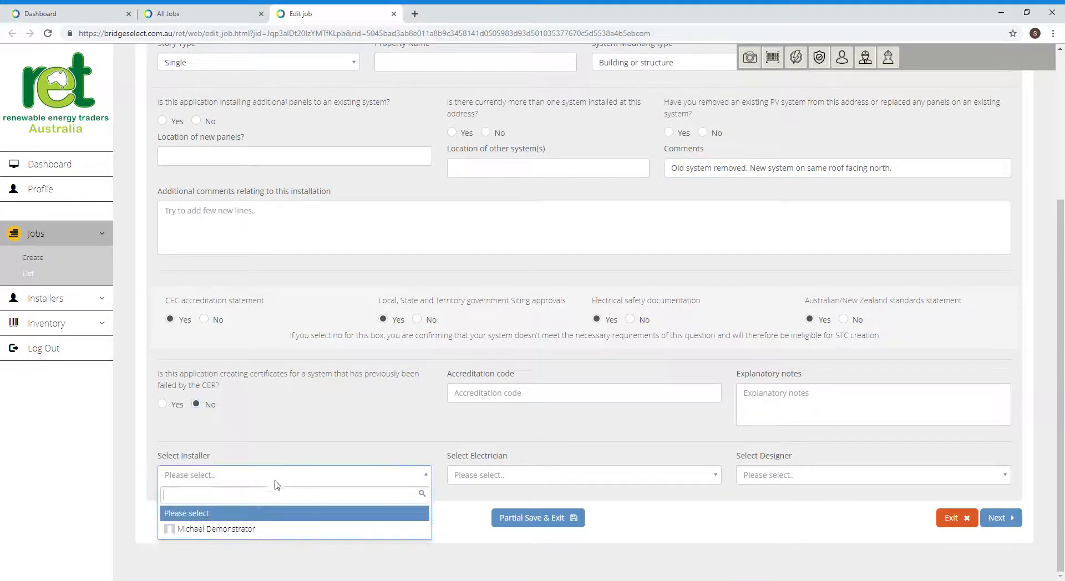
pyautogui.click(254, 530)
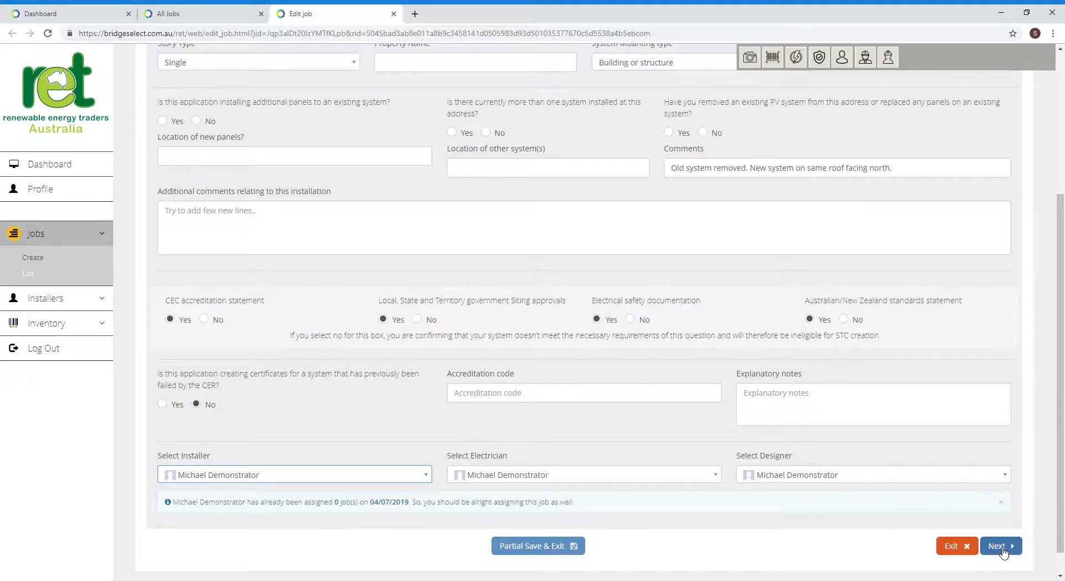
pyautogui.scroll(4, 551, 293)
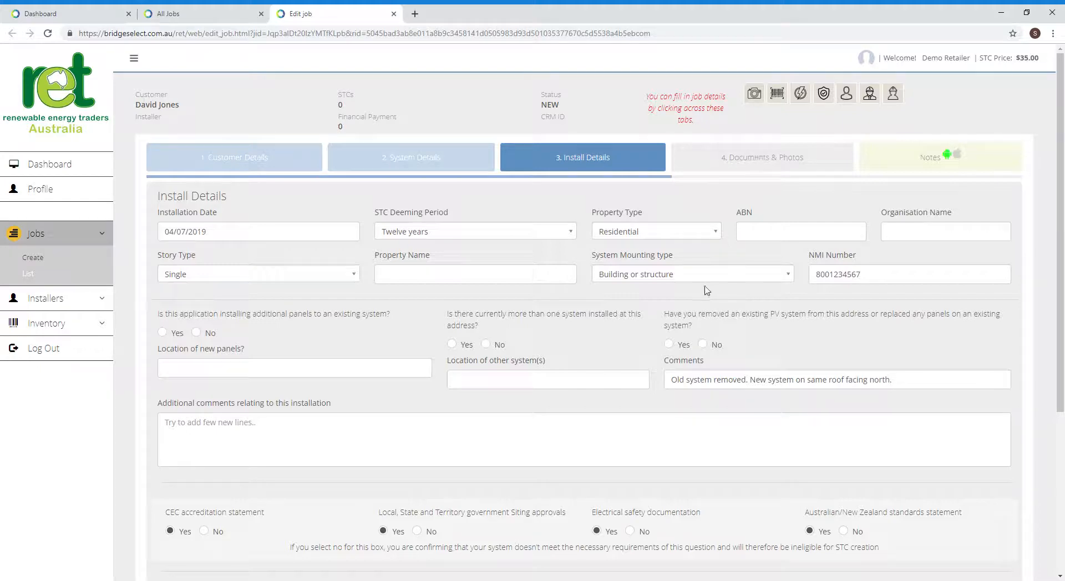
pyautogui.click(750, 159)
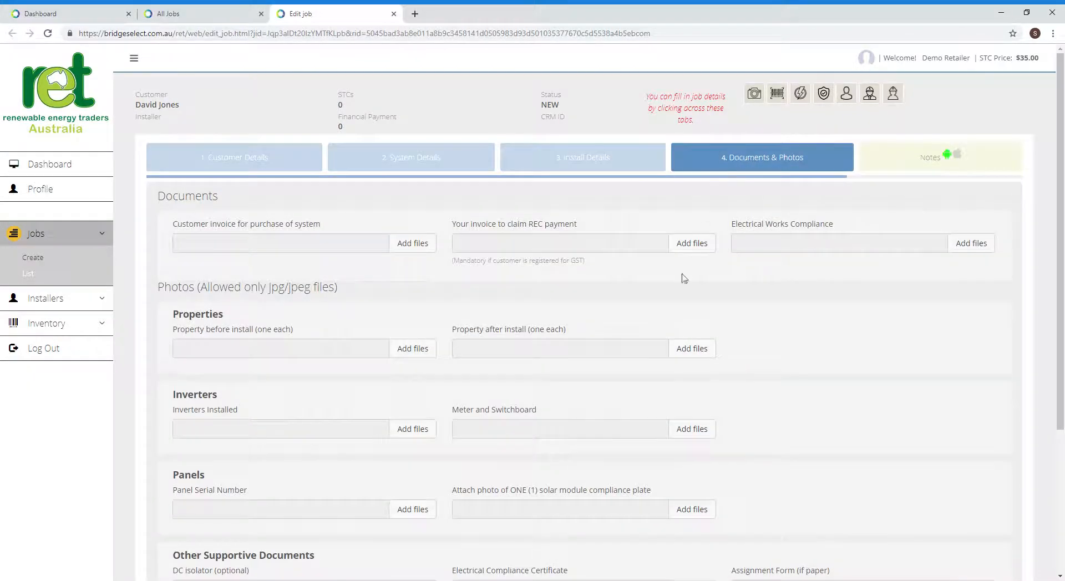
pyautogui.scroll(-4, 228, 381)
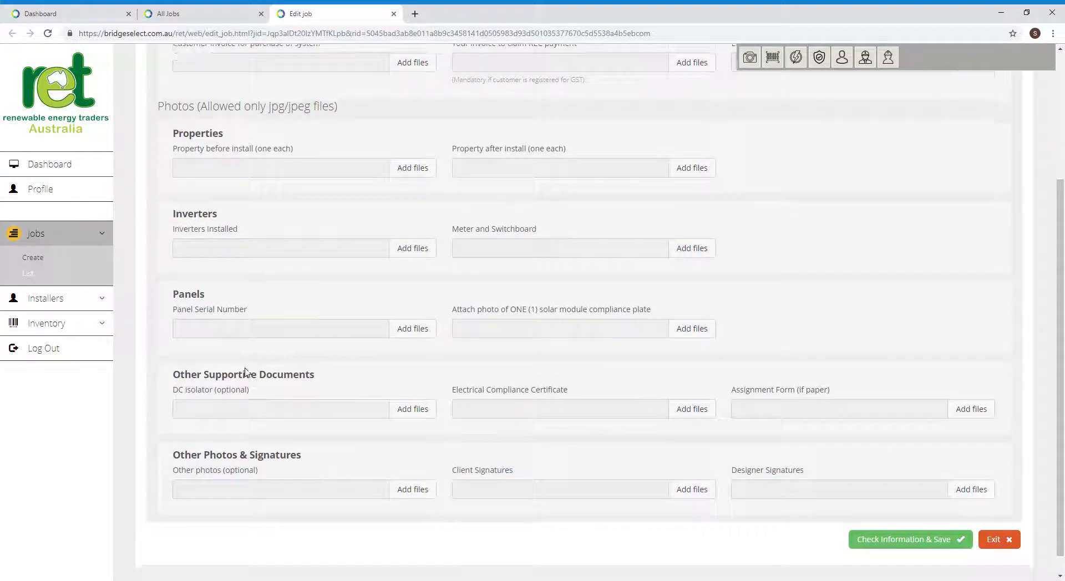
pyautogui.scroll(1, 247, 371)
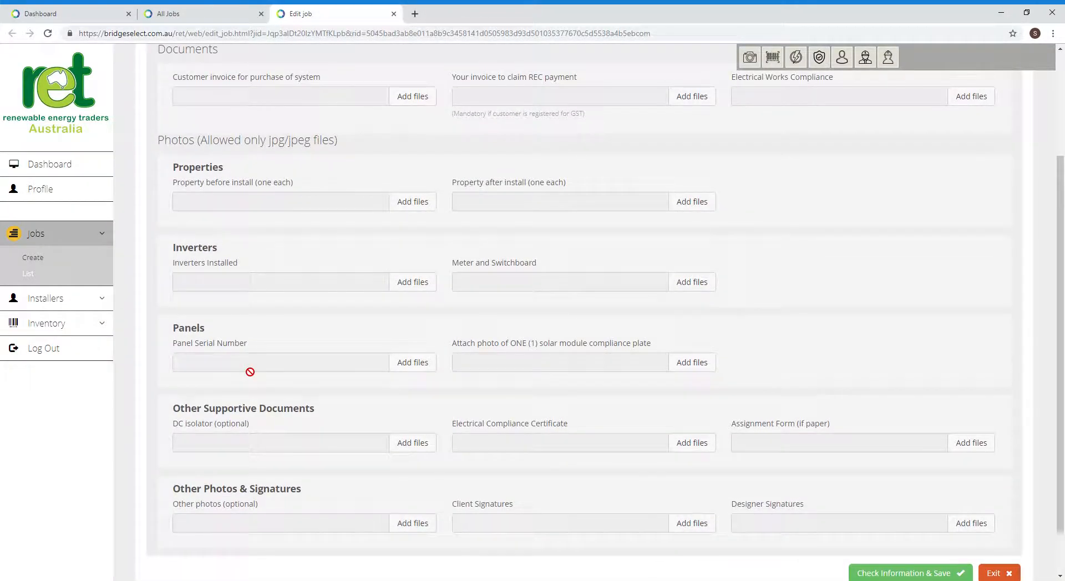
pyautogui.scroll(3, 249, 372)
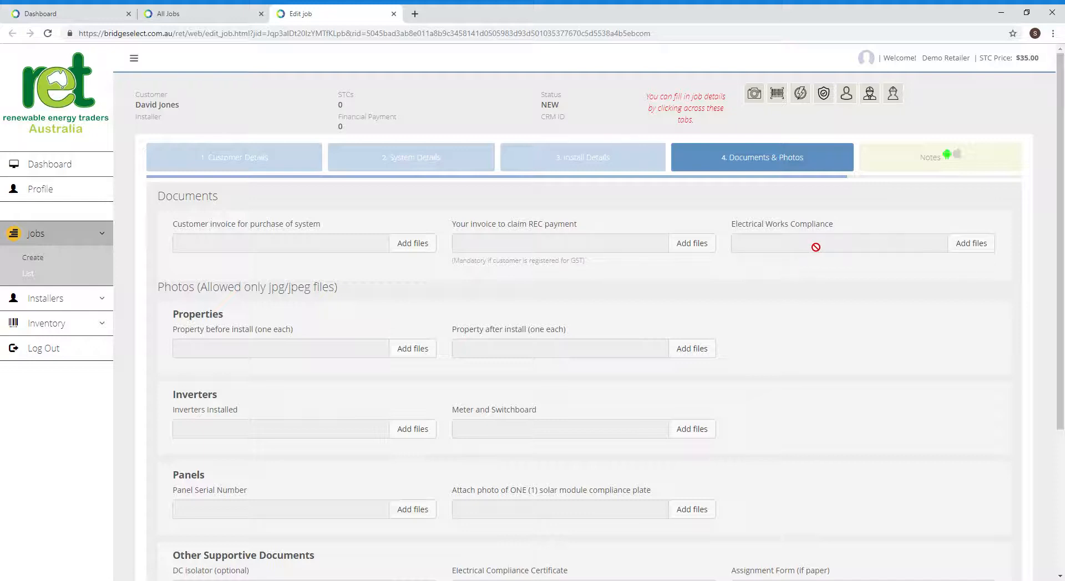
pyautogui.scroll(-1, 721, 222)
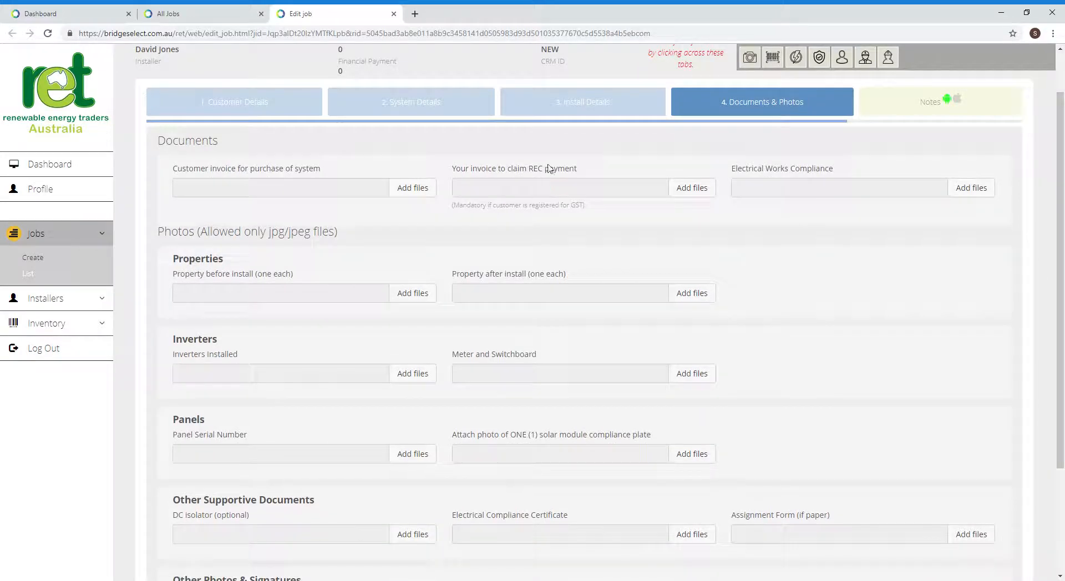
pyautogui.click(578, 101)
pyautogui.scroll(-4, 524, 261)
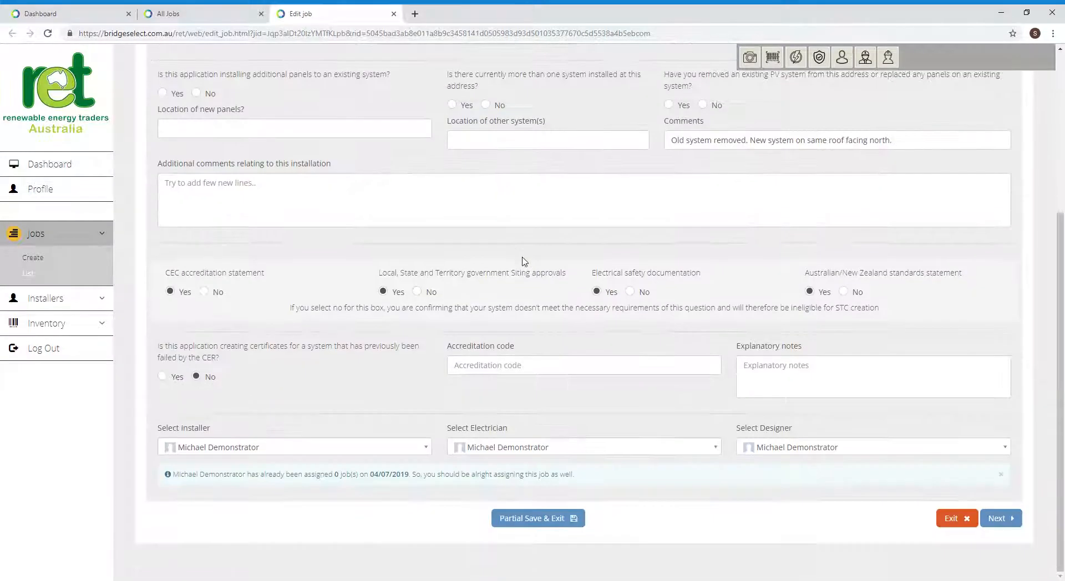
# - Save the job with Partial Save & Exit to return to All Jobs
pyautogui.click(530, 519)
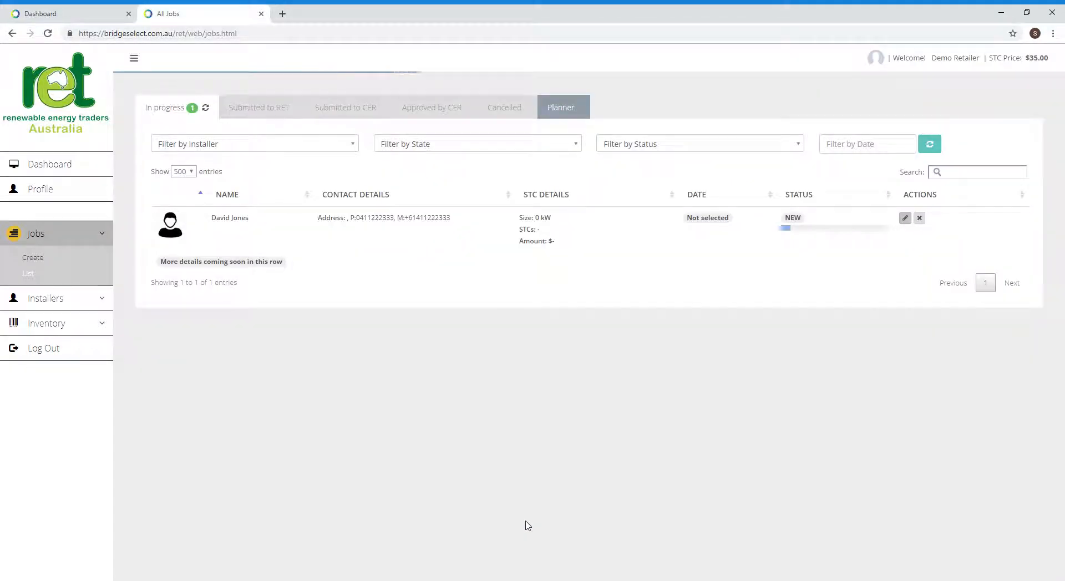